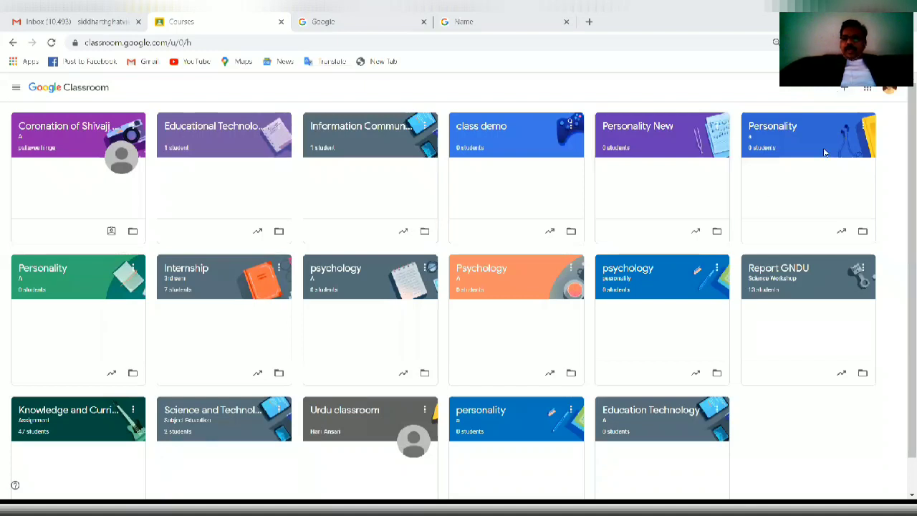
Open the classwork of the Educational Technology class.
{"action": "left_click", "coordinate": [201, 159]}
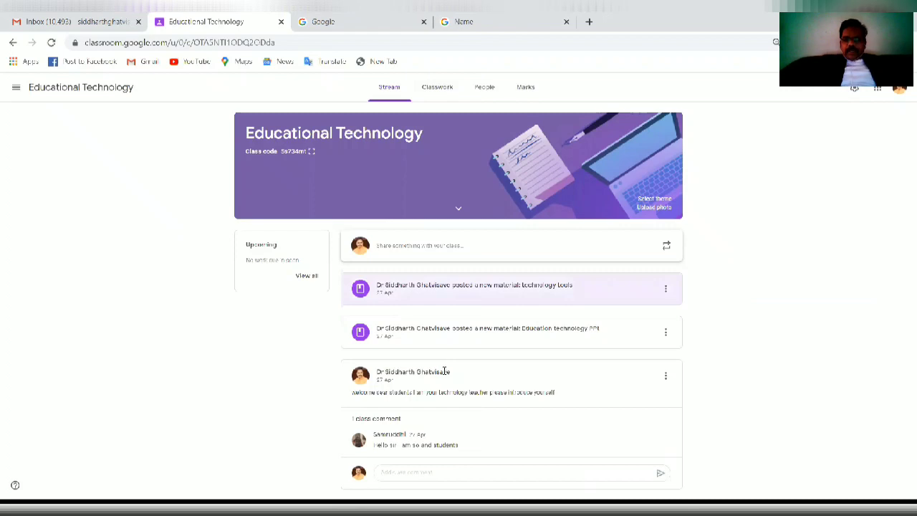
{"action": "left_click", "coordinate": [439, 88]}
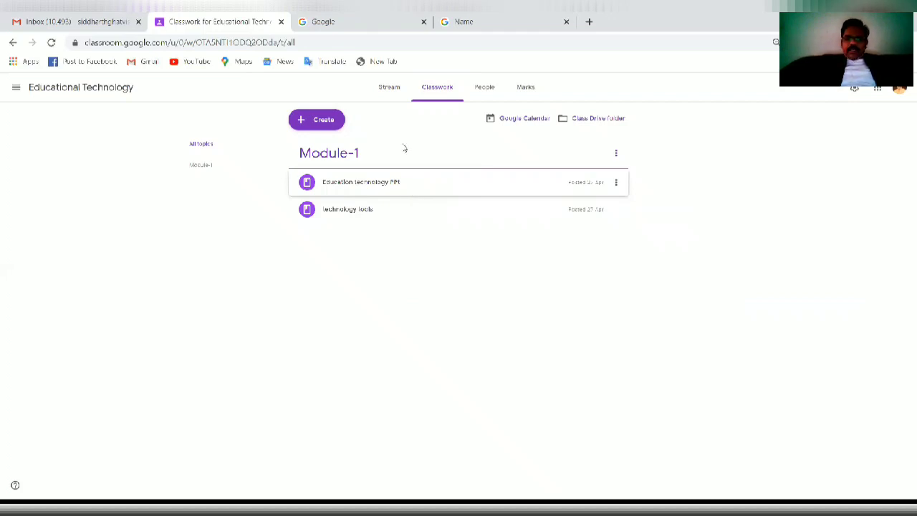
{"action": "left_click", "coordinate": [323, 121]}
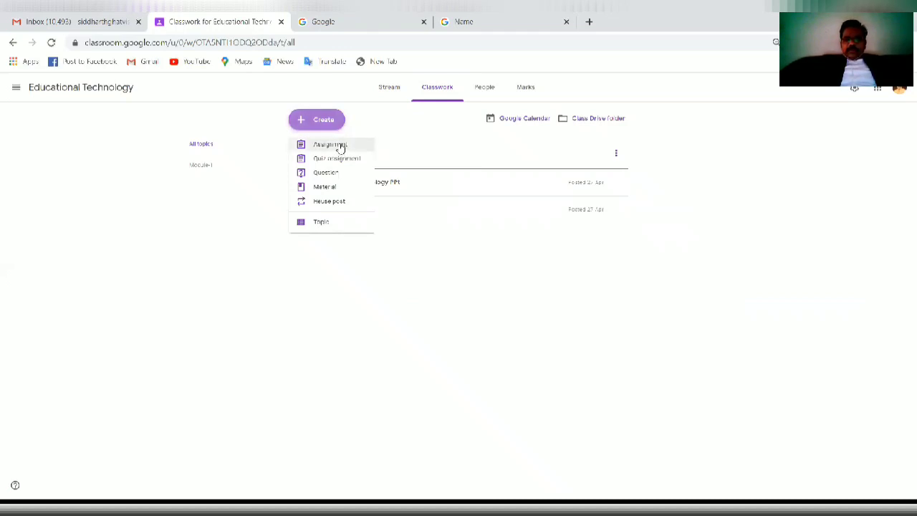
{"action": "left_click", "coordinate": [435, 108]}
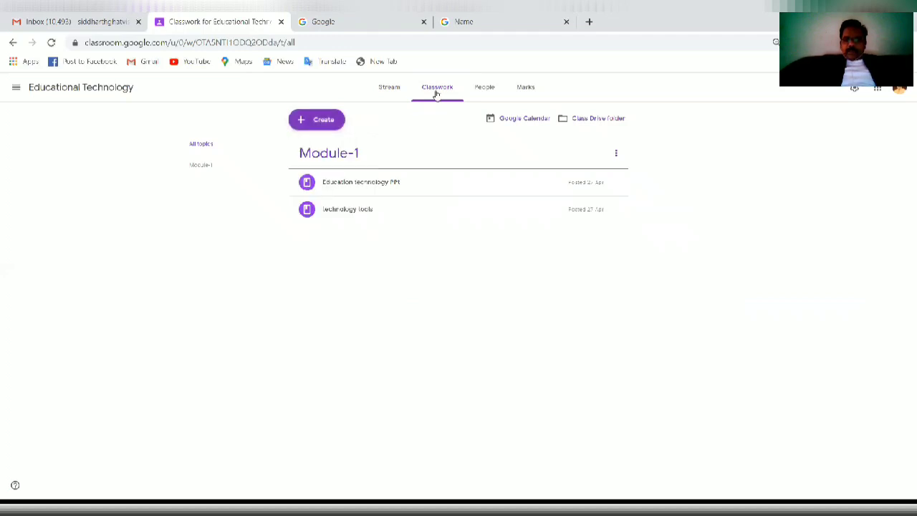
{"action": "left_click", "coordinate": [427, 91]}
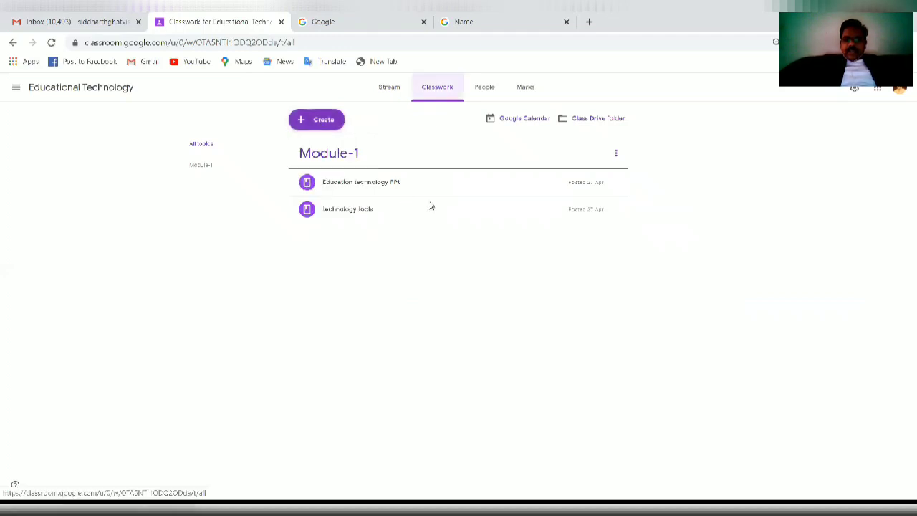
{"action": "left_click", "coordinate": [389, 87]}
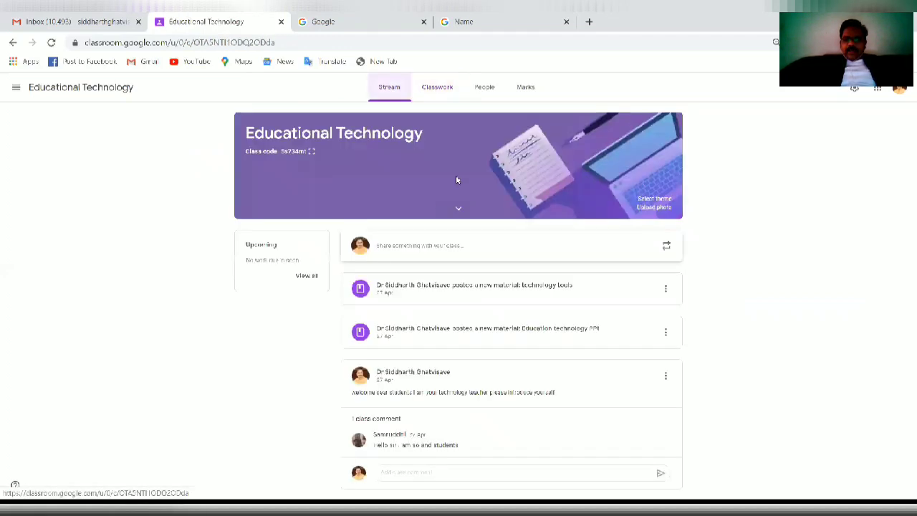
{"action": "left_click", "coordinate": [440, 89]}
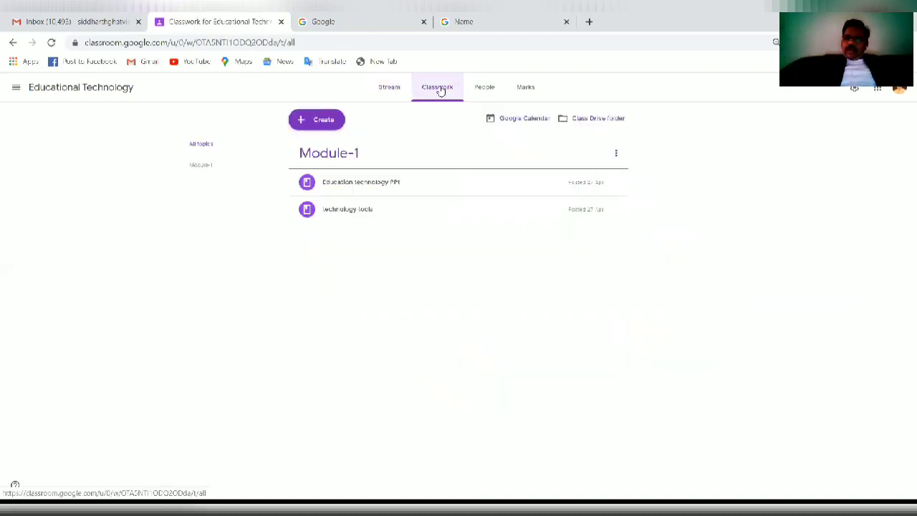
Create a new assignment with the title "Write a report on any paper reading based on E T.".
{"action": "left_click", "coordinate": [320, 122]}
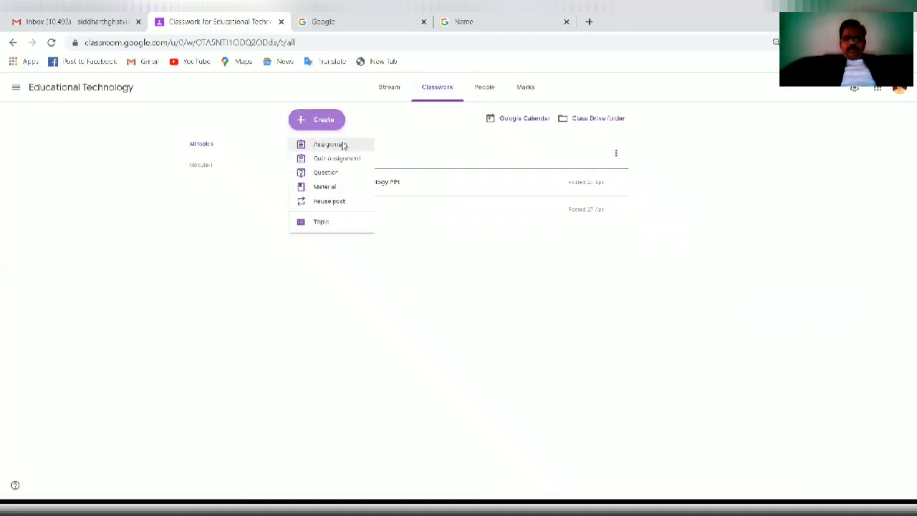
{"action": "left_click", "coordinate": [337, 144]}
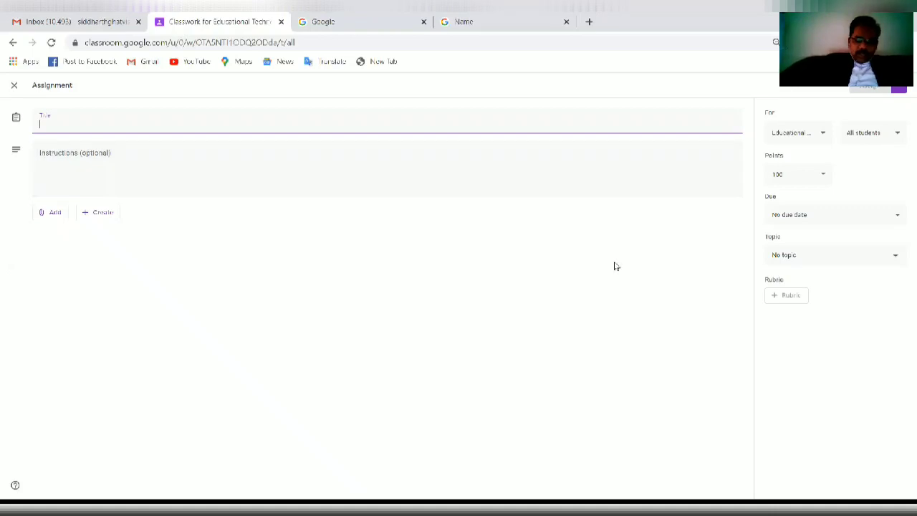
{"action": "type", "text": "Wr"}
{"action": "type", "text": "ite a me"}
{"action": "type", "text": "po"}
{"action": "type", "text": "rt"}
{"action": "type", "text": " on"}
{"action": "type", "text": " a"}
{"action": "type", "text": "ny"}
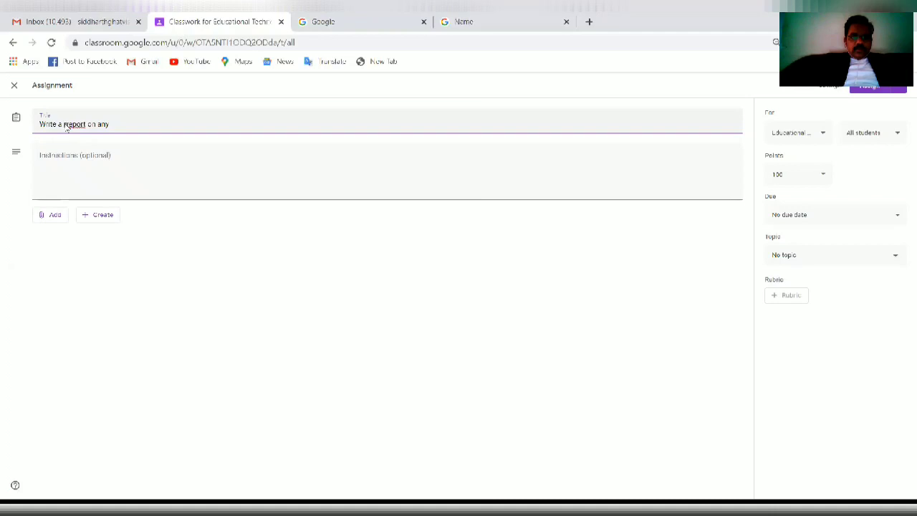
{"action": "right_click", "coordinate": [66, 127]}
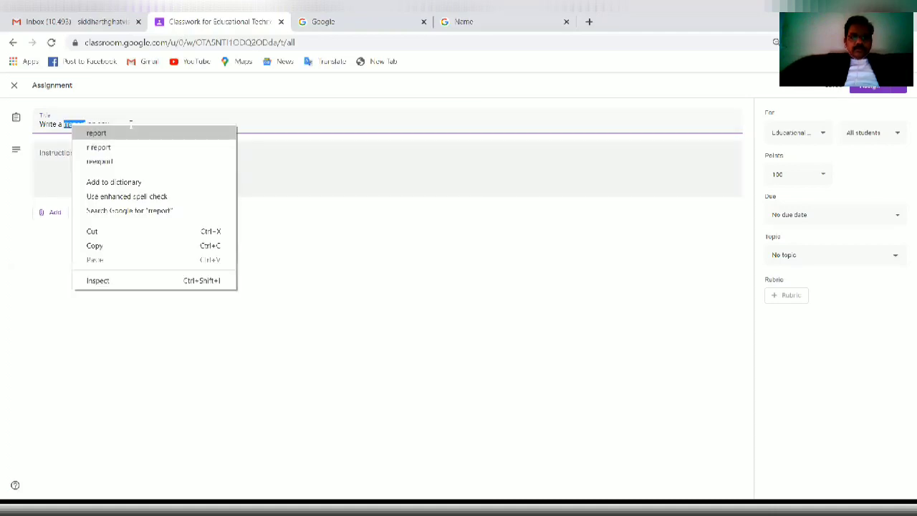
{"action": "left_click", "coordinate": [138, 130]}
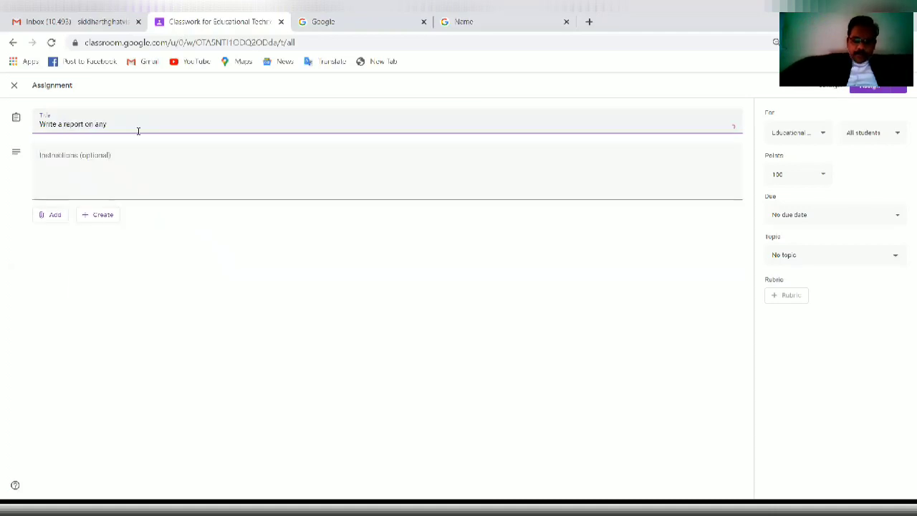
{"action": "type", "text": "pap"}
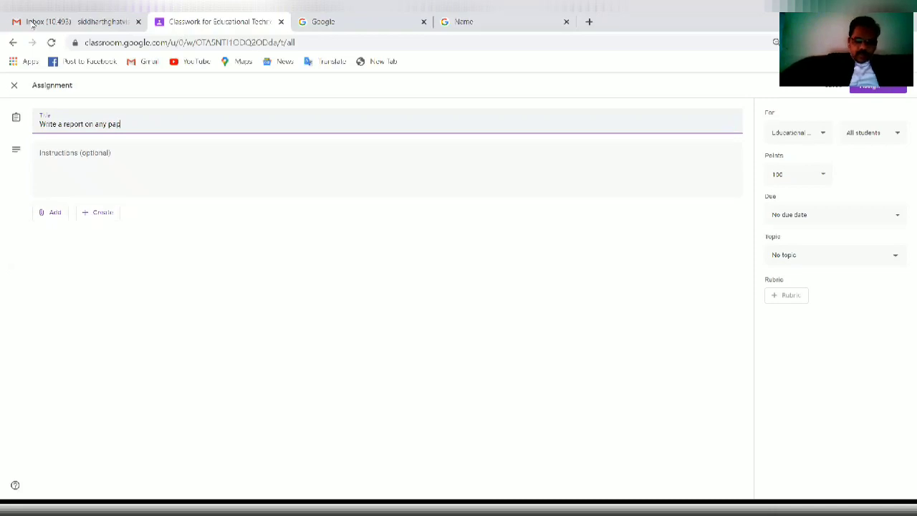
{"action": "type", "text": "er reading based on E T."}
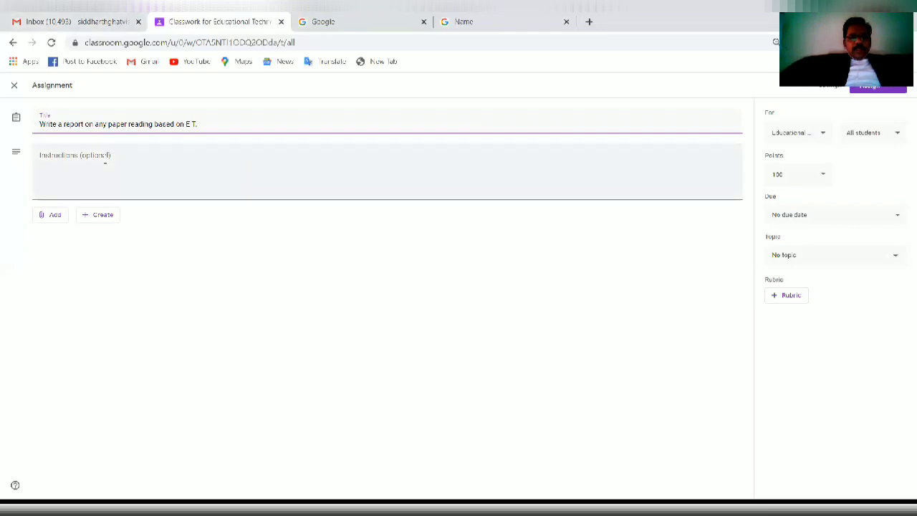
Enter the assignment instructions "It is compulsory to write report. Report must be E T related".
{"action": "left_click", "coordinate": [105, 164]}
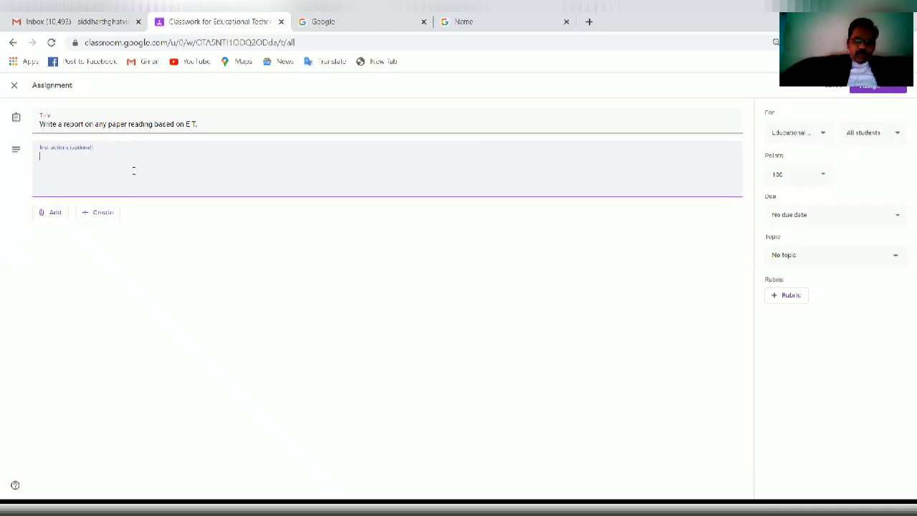
{"action": "type", "text": "It is"}
{"action": "type", "text": " co"}
{"action": "type", "text": "mal"}
{"action": "type", "text": "u"}
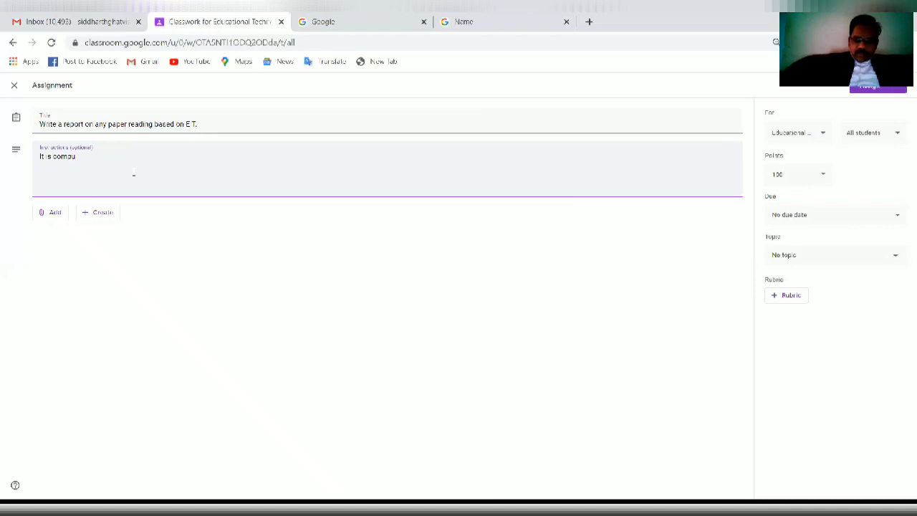
{"action": "type", "text": "lsory"}
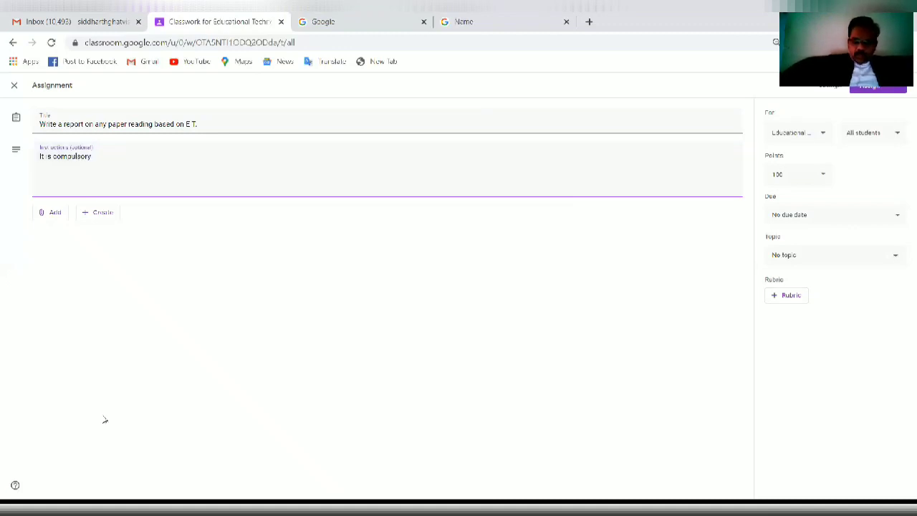
{"action": "type", "text": " to write report"}
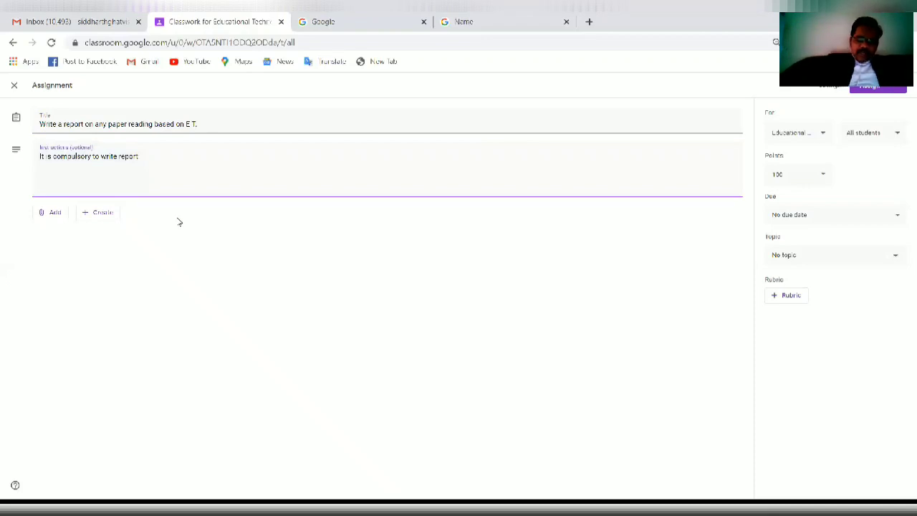
{"action": "type", "text": " E"}
{"action": "type", "text": " T rea"}
{"action": "type", "text": "lted"}
{"action": "key", "text": "BackSpace"}
{"action": "key", "text": "BackSpace"}
{"action": "key", "text": "BackSpace"}
{"action": "key", "text": "BackSpace"}
{"action": "key", "text": "BackSpace"}
{"action": "type", "text": "lated"}
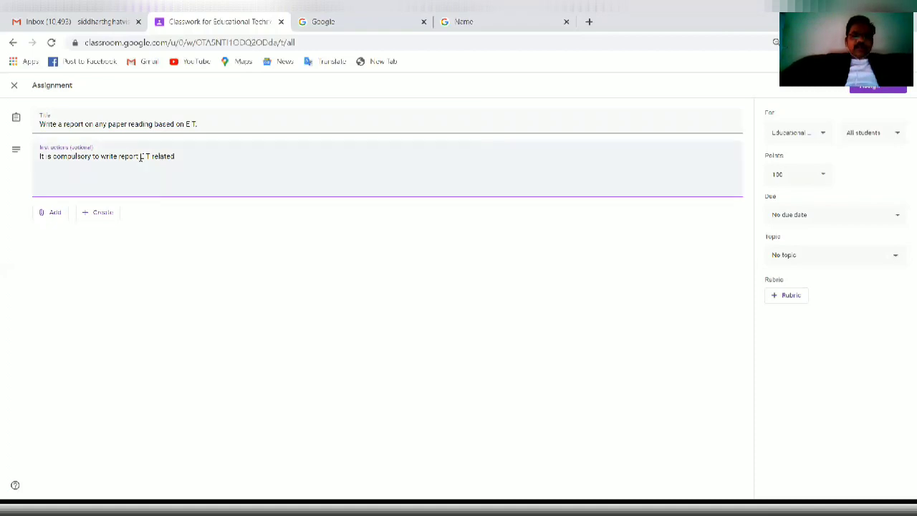
{"action": "left_click", "coordinate": [140, 158]}
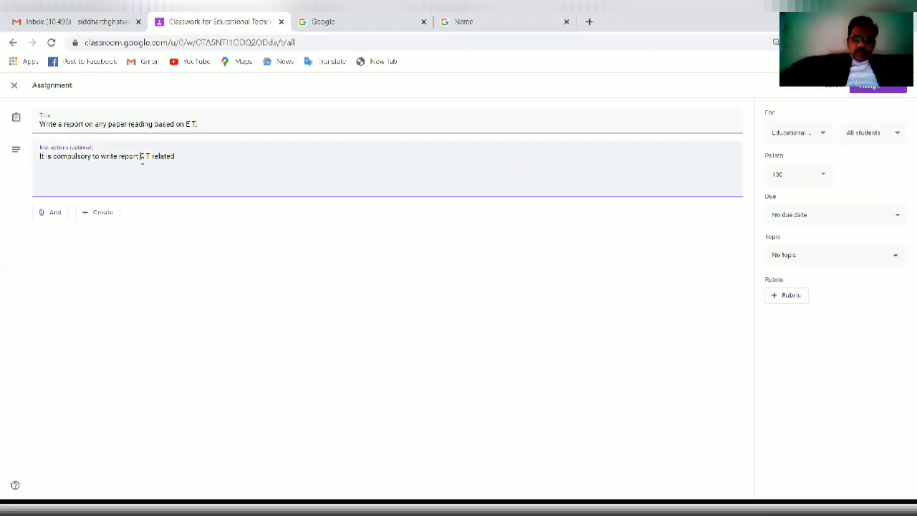
{"action": "type", "text": "Report must be E"}
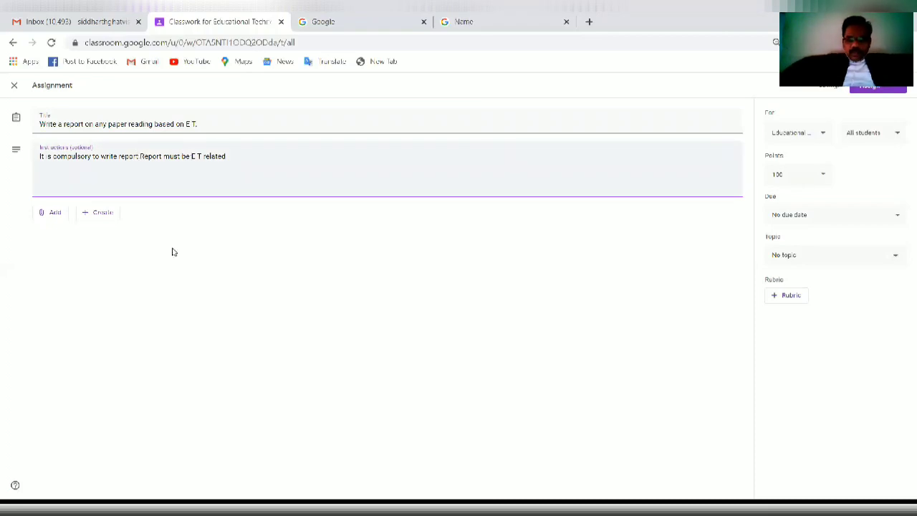
{"action": "type", "text": "."}
{"action": "left_click", "coordinate": [45, 214]}
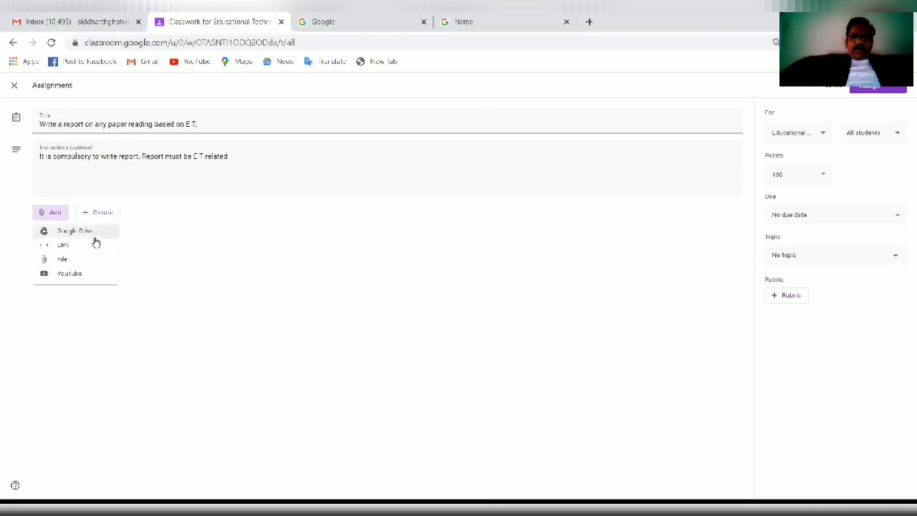
{"action": "key", "text": "Down"}
{"action": "key", "text": "Down"}
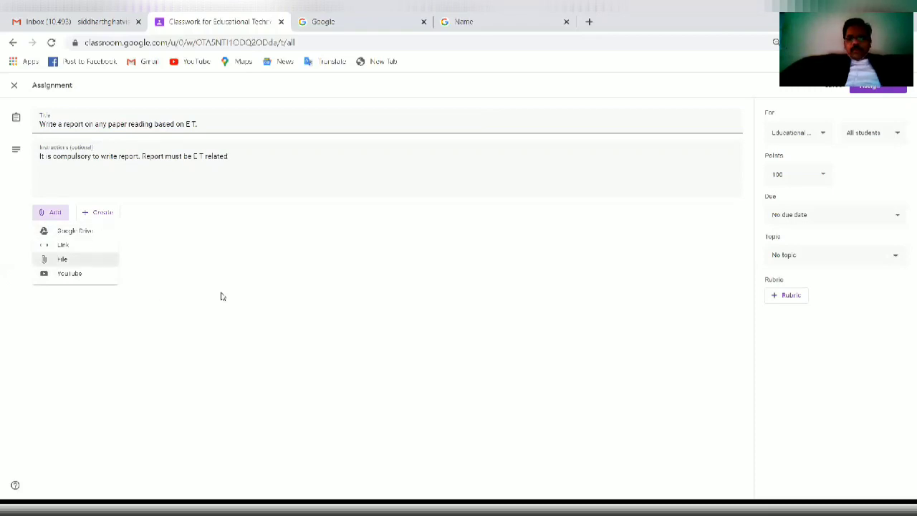
{"action": "left_click", "coordinate": [56, 106]}
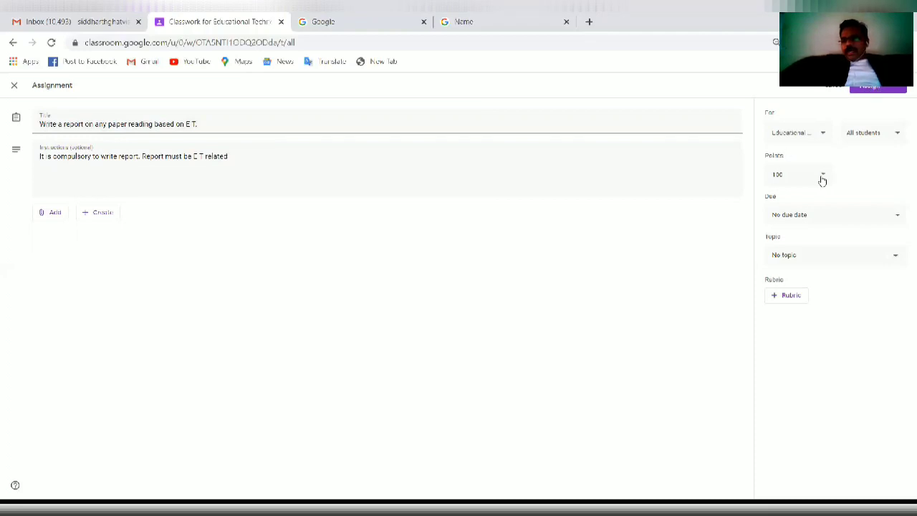
Set the assignment's points to 10.
{"action": "left_click", "coordinate": [792, 176]}
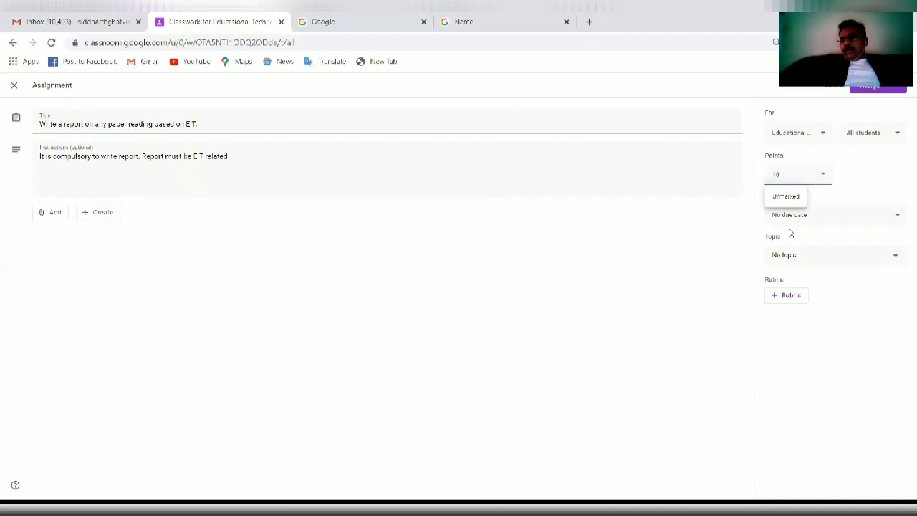
Try to set the assignment's due date to 24 May 2020.
{"action": "left_click", "coordinate": [899, 217]}
{"action": "left_click", "coordinate": [857, 251]}
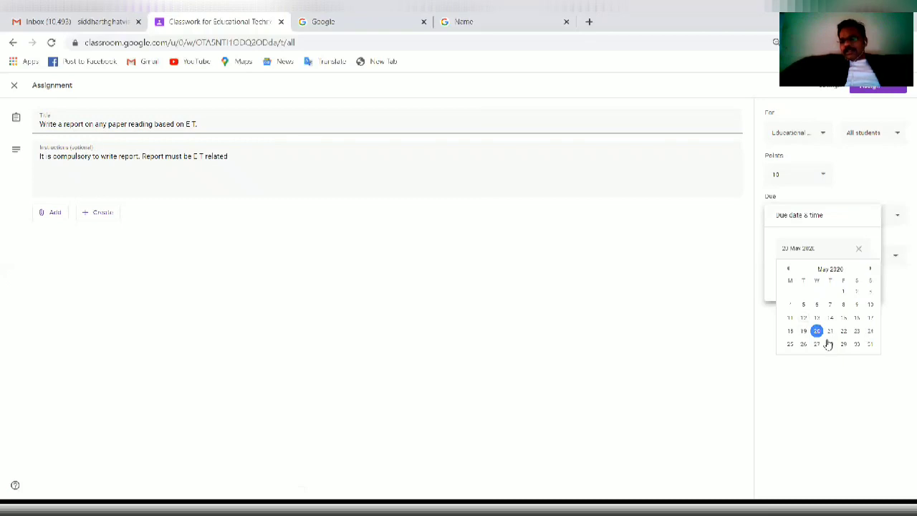
{"action": "left_click", "coordinate": [870, 332]}
{"action": "key", "text": "Tab"}
{"action": "key", "text": "Return"}
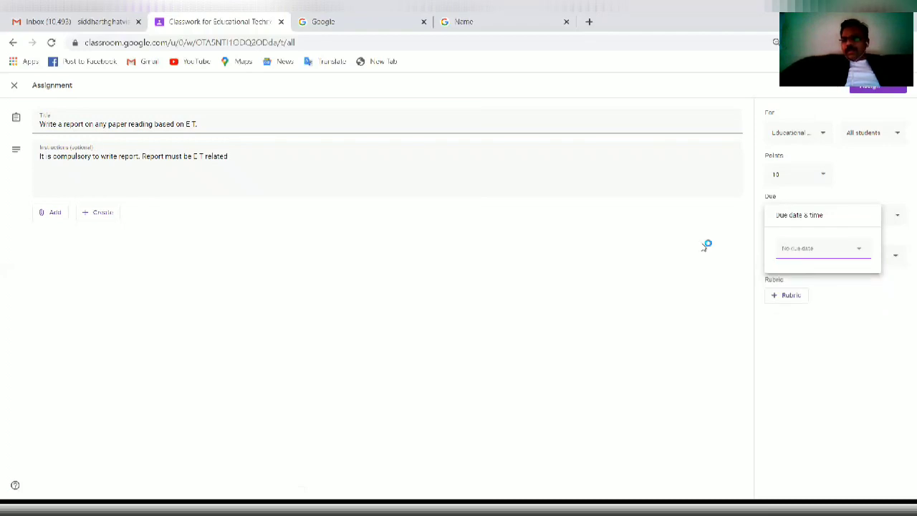
{"action": "left_click", "coordinate": [812, 260]}
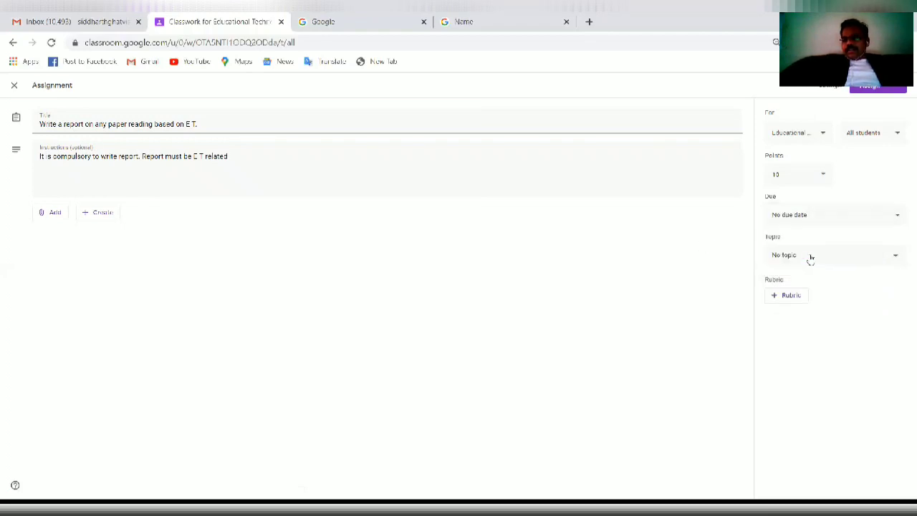
Put the assignment under the topic Module-1 and assign it to the class.
{"action": "left_click", "coordinate": [894, 259]}
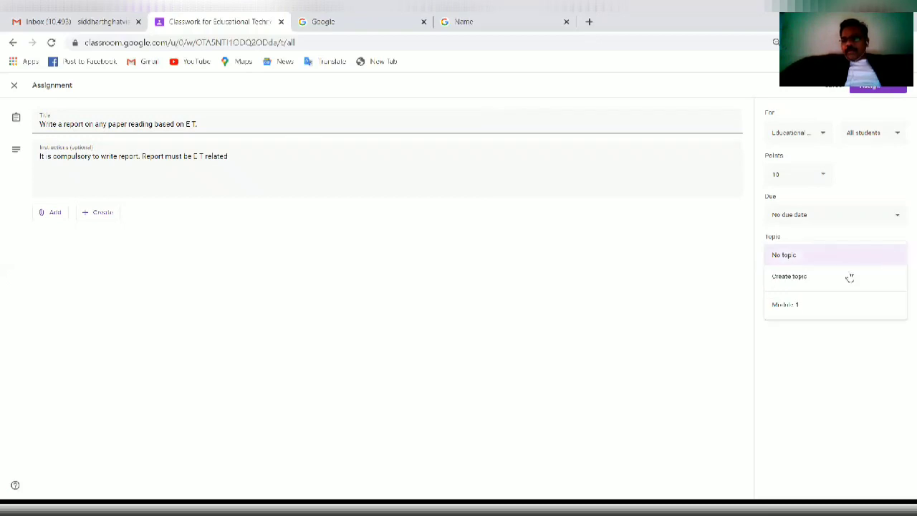
{"action": "left_click", "coordinate": [790, 305]}
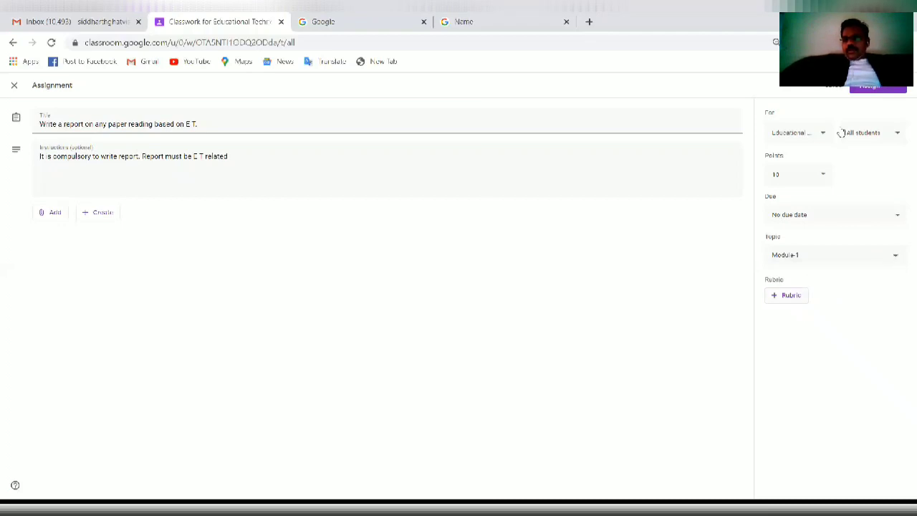
{"action": "left_click", "coordinate": [870, 90]}
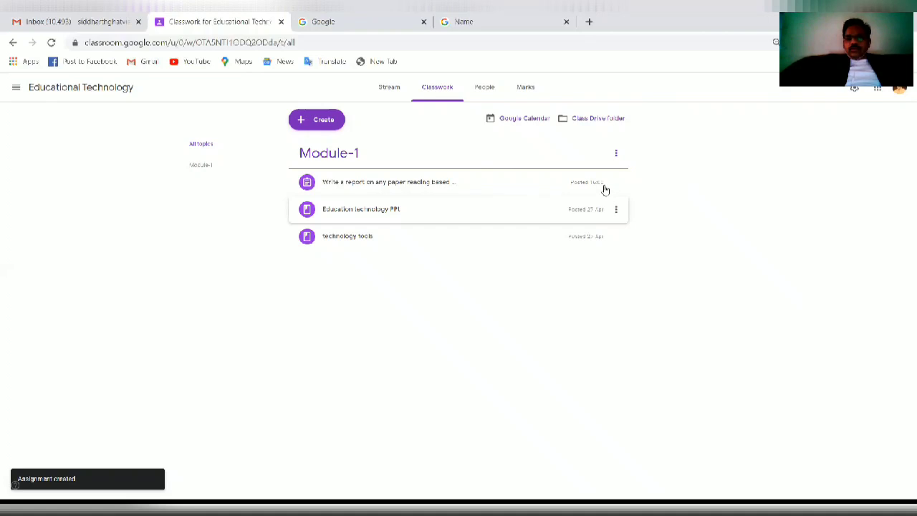
Switch to the browser's Google page signed in with the other account and open Classroom from its Google apps.
{"action": "left_click", "coordinate": [366, 25]}
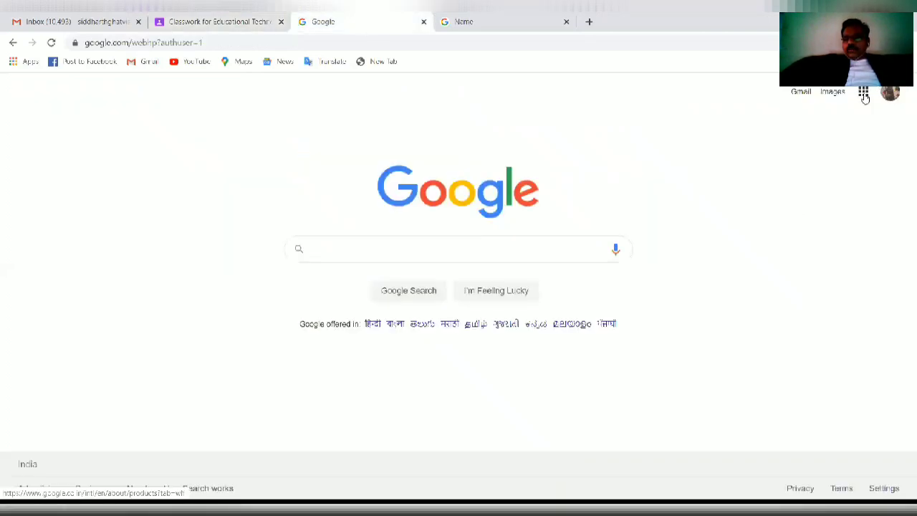
{"action": "left_click", "coordinate": [863, 93]}
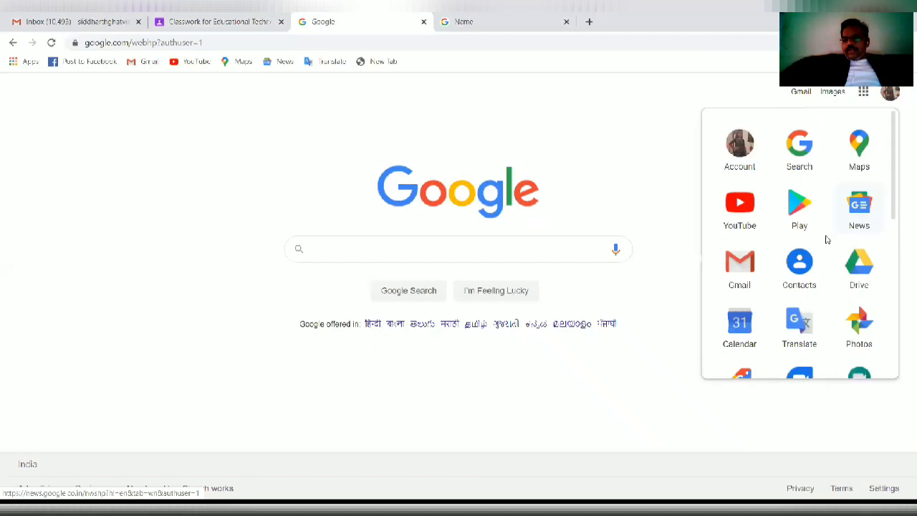
{"action": "scroll", "coordinate": [820, 242], "scroll_direction": "down", "scroll_amount": 3}
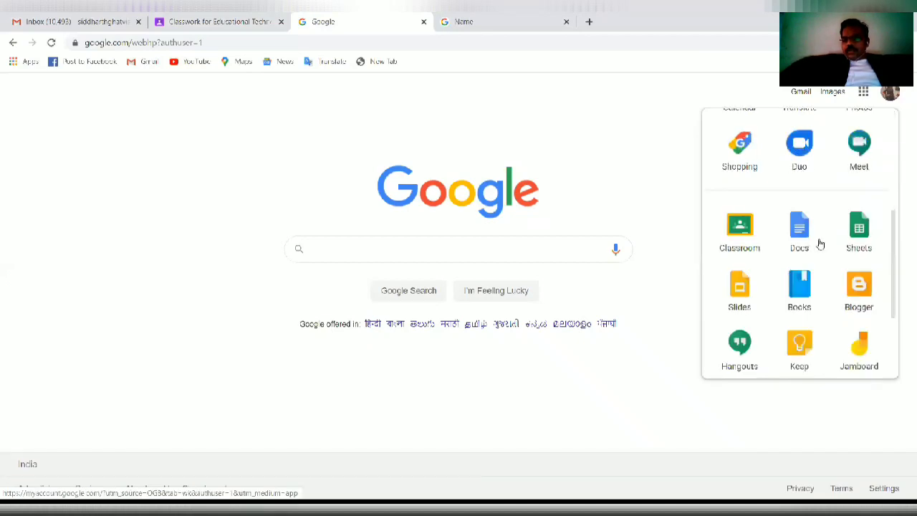
{"action": "scroll", "coordinate": [743, 240], "scroll_direction": "down", "scroll_amount": 1}
{"action": "scroll", "coordinate": [745, 237], "scroll_direction": "up", "scroll_amount": 1}
{"action": "left_click", "coordinate": [745, 237]}
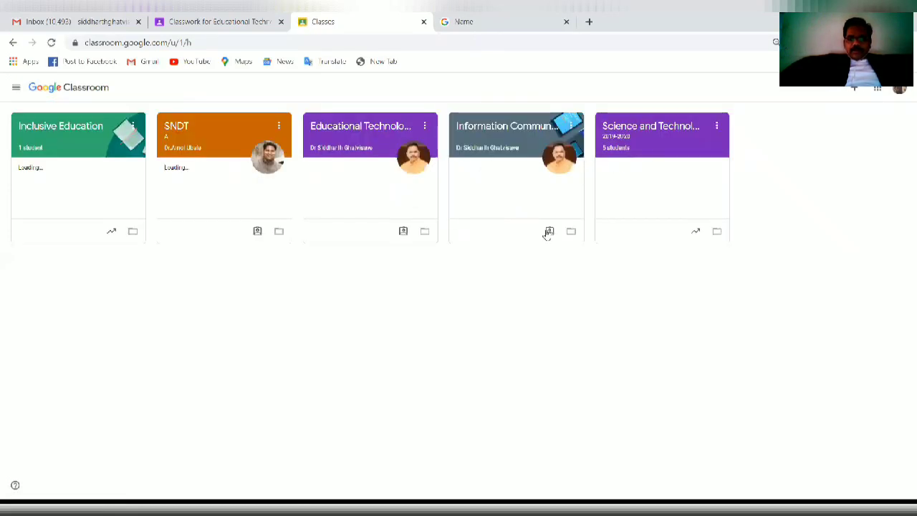
Open the report-writing assignment in the Educational Technology class and view the options for adding or creating work.
{"action": "left_click", "coordinate": [366, 145]}
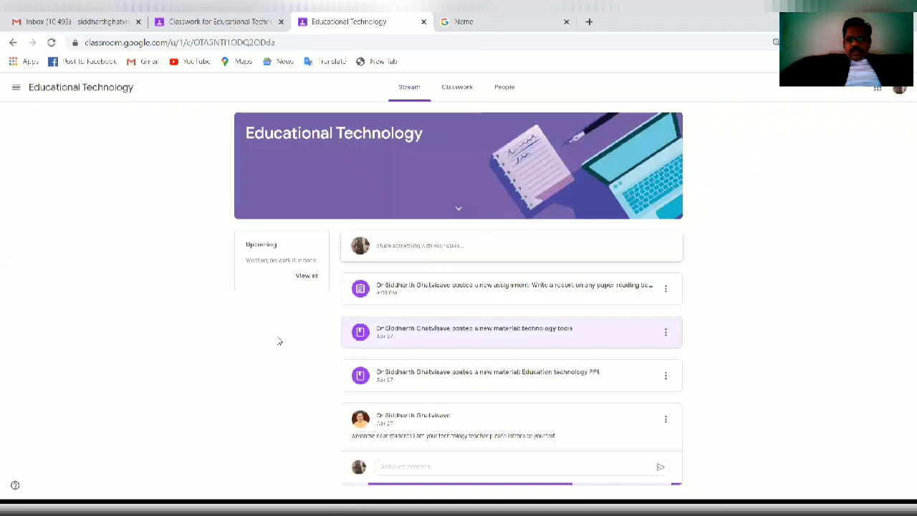
{"action": "scroll", "coordinate": [278, 335], "scroll_direction": "down", "scroll_amount": 1}
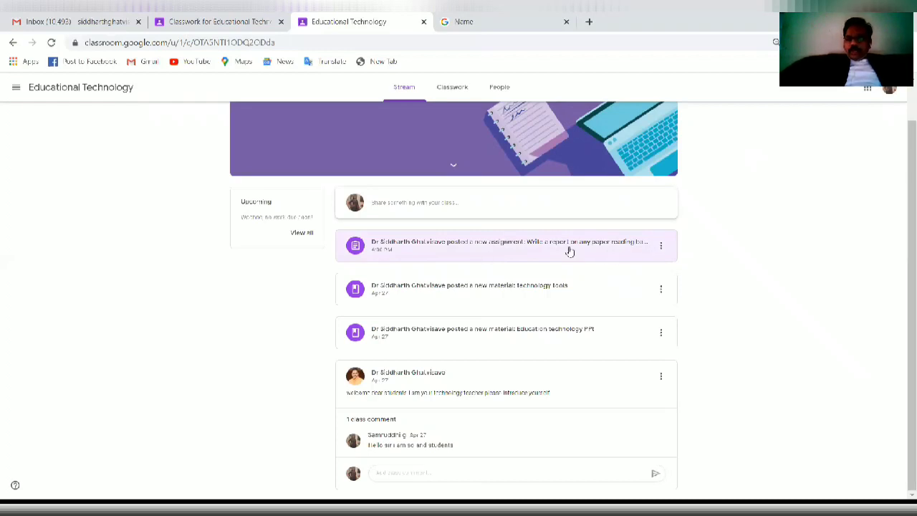
{"action": "left_click", "coordinate": [508, 251]}
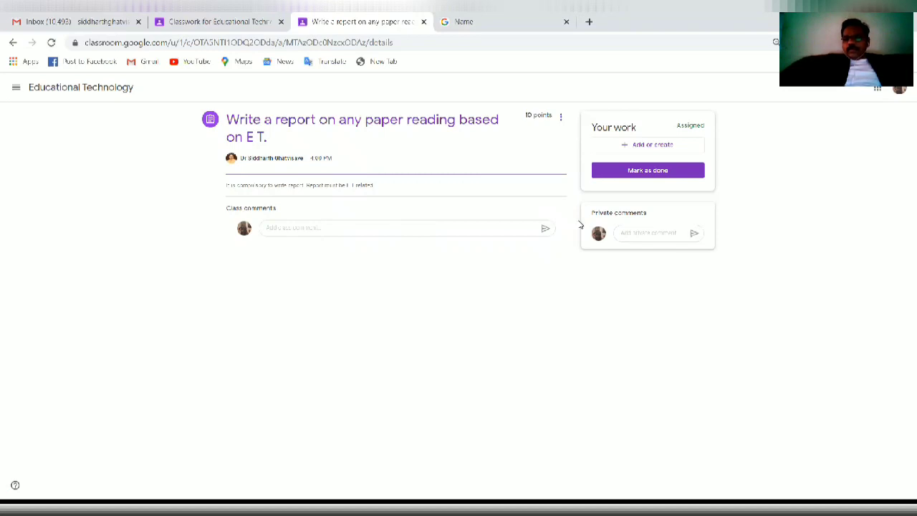
{"action": "left_click", "coordinate": [639, 145]}
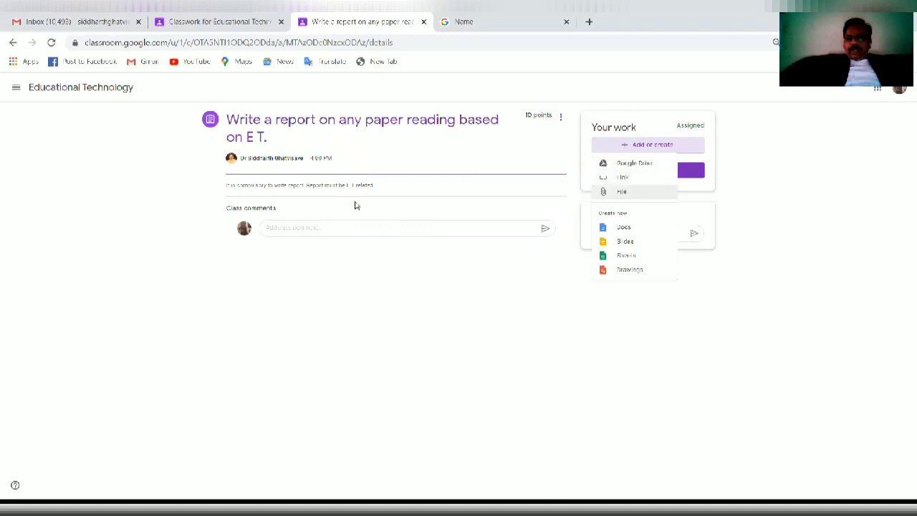
{"action": "left_click", "coordinate": [330, 273]}
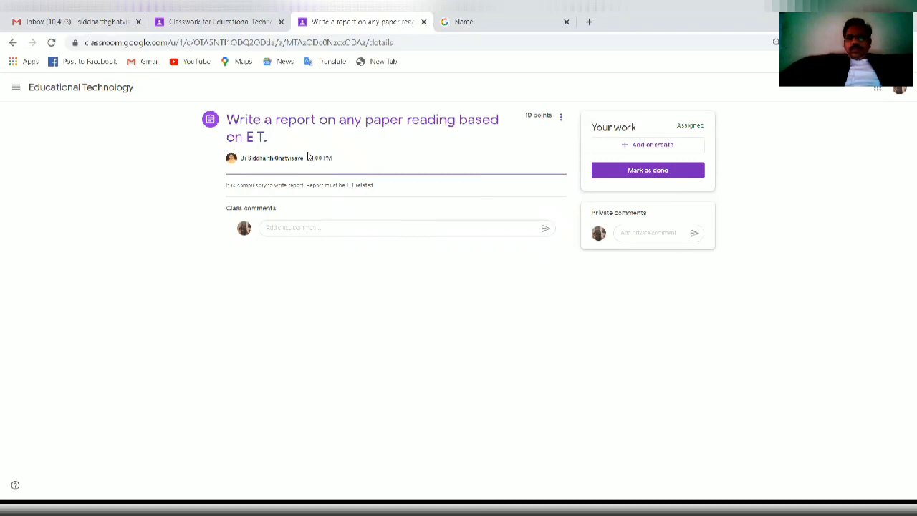
Switch back to the teacher's classwork page and create a quiz assignment titled "Educational Technology quiz -1".
{"action": "left_click", "coordinate": [223, 21]}
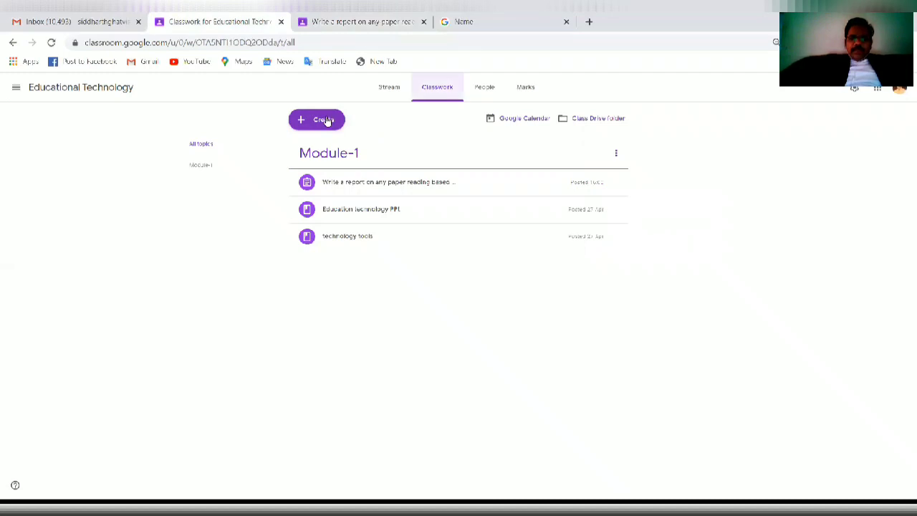
{"action": "left_click", "coordinate": [327, 121]}
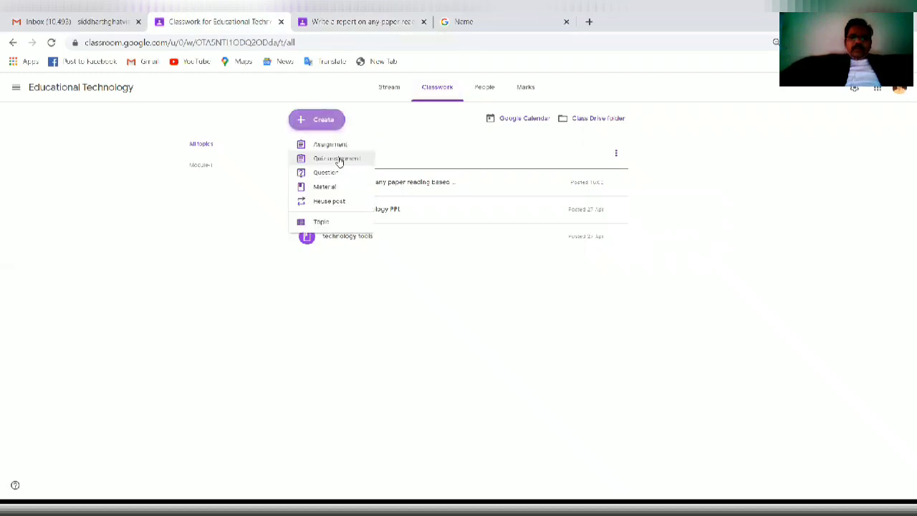
{"action": "left_click", "coordinate": [337, 159]}
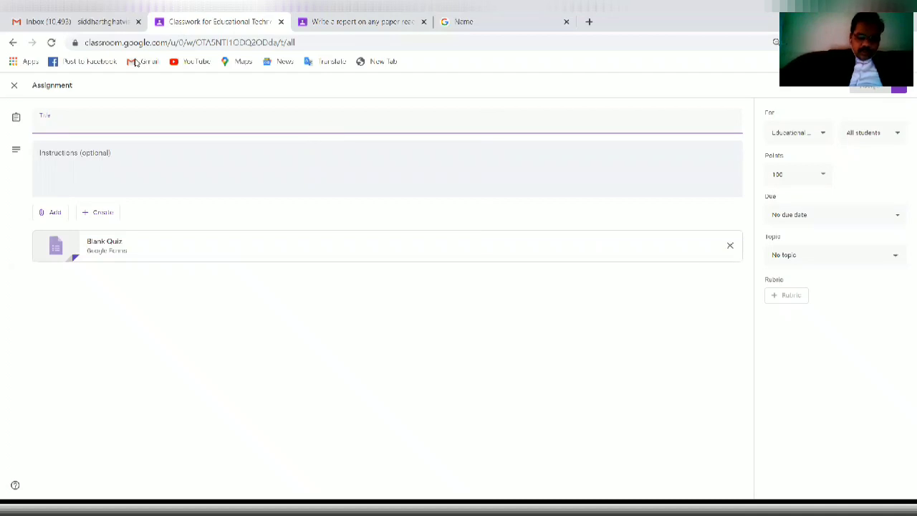
{"action": "type", "text": "Educational Technology quiz"}
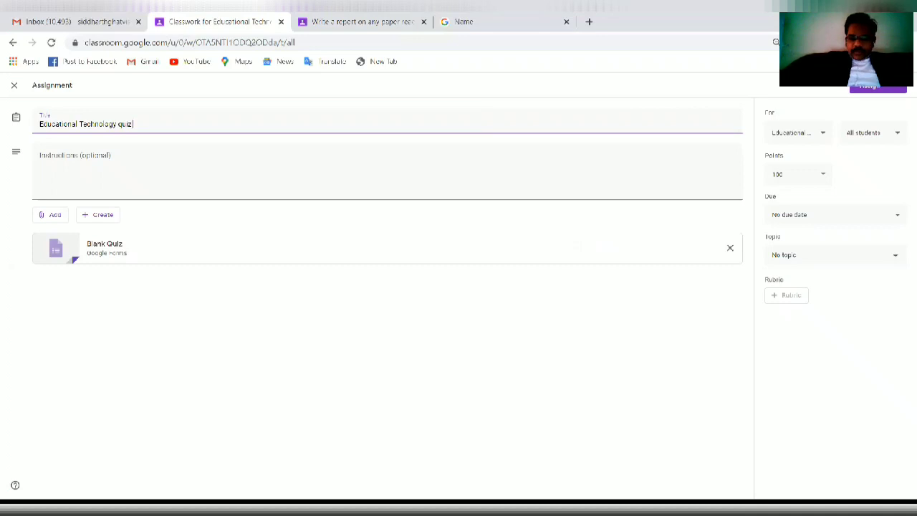
{"action": "type", "text": " -10"}
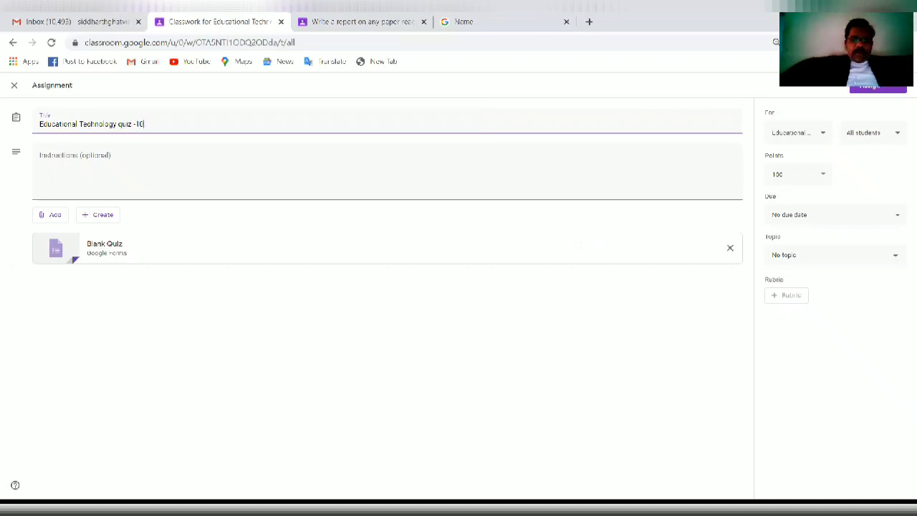
{"action": "key", "text": "BackSpace"}
Enter the quiz assignment's instructions as "It is mandatory to solave all the quiz questions".
{"action": "left_click", "coordinate": [184, 155]}
{"action": "type", "text": "one"}
{"action": "key", "text": "BackSpace"}
{"action": "key", "text": "BackSpace"}
{"action": "key", "text": "BackSpace"}
{"action": "type", "text": "It"}
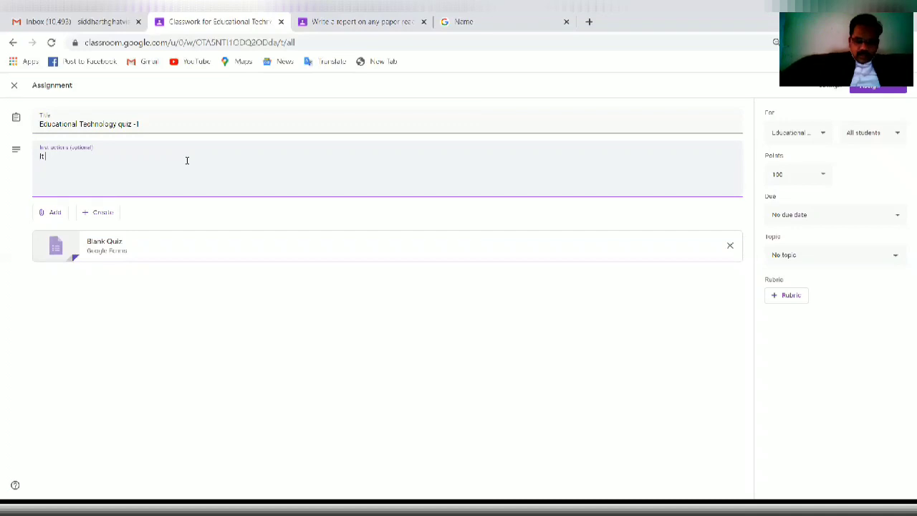
{"action": "type", "text": " is mendatory"}
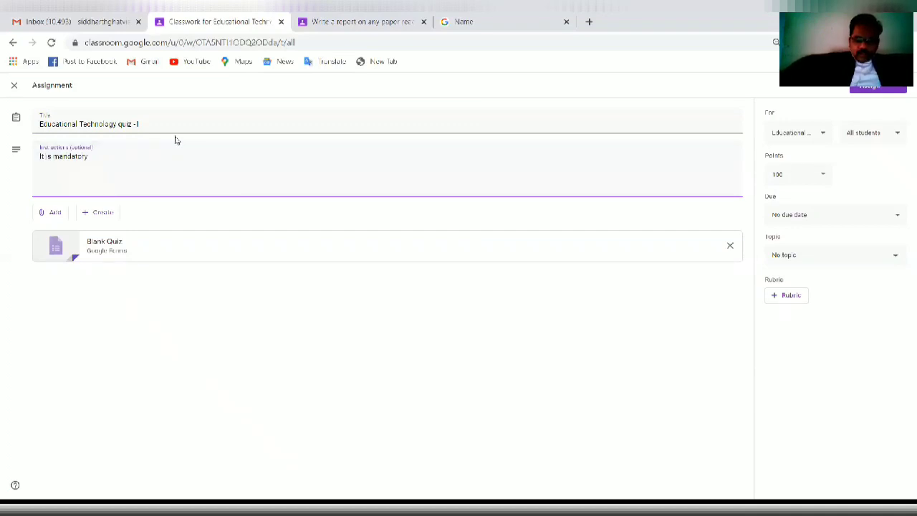
{"action": "type", "text": " to solave all the quiz questi"}
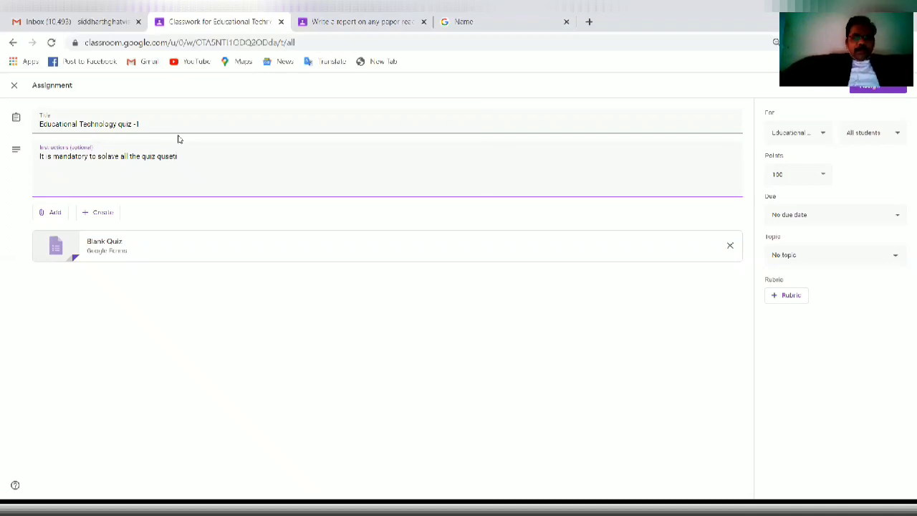
{"action": "type", "text": "ons"}
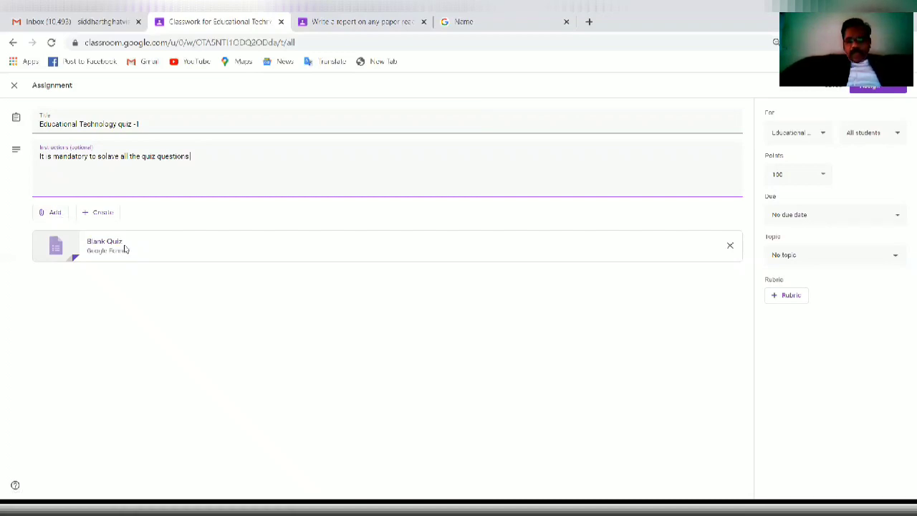
Open the attached Blank Quiz form and clear the text of its first question.
{"action": "left_click", "coordinate": [230, 262]}
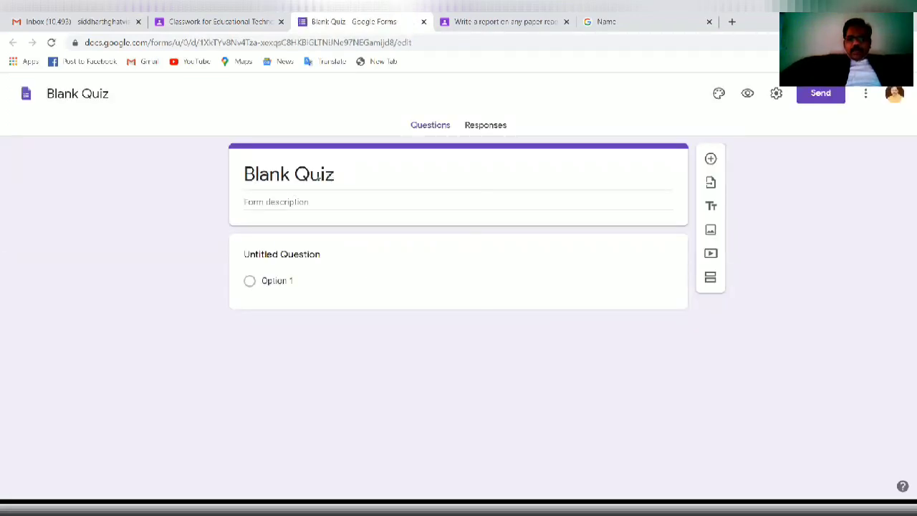
{"action": "left_click", "coordinate": [328, 174]}
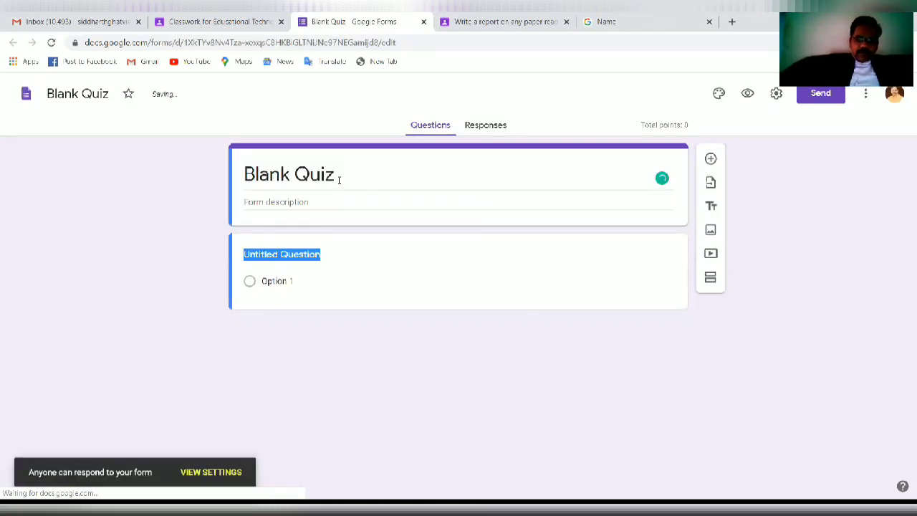
{"action": "key", "text": "BackSpace"}
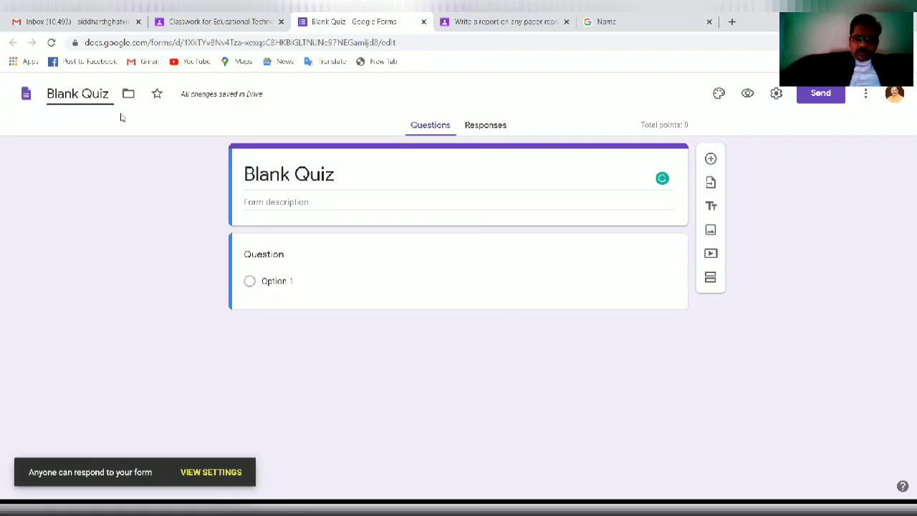
Rename the form file as "Educational Technology Quiz".
{"action": "type", "text": "U."}
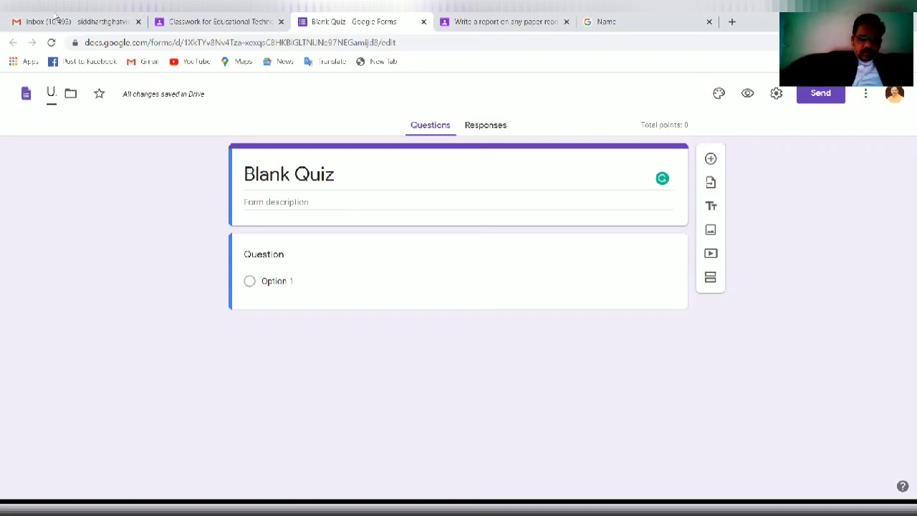
{"action": "key", "text": "BackSpace"}
{"action": "type", "text": "Ed"}
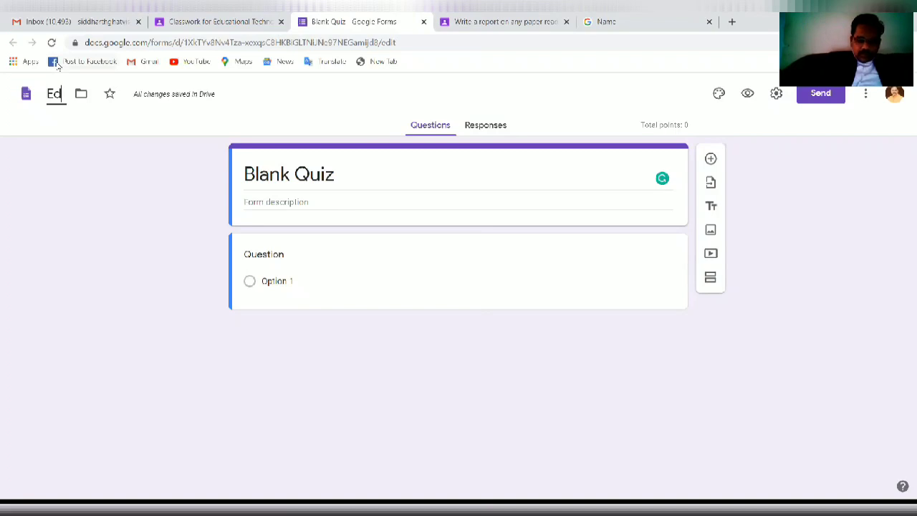
{"action": "type", "text": "ucat"}
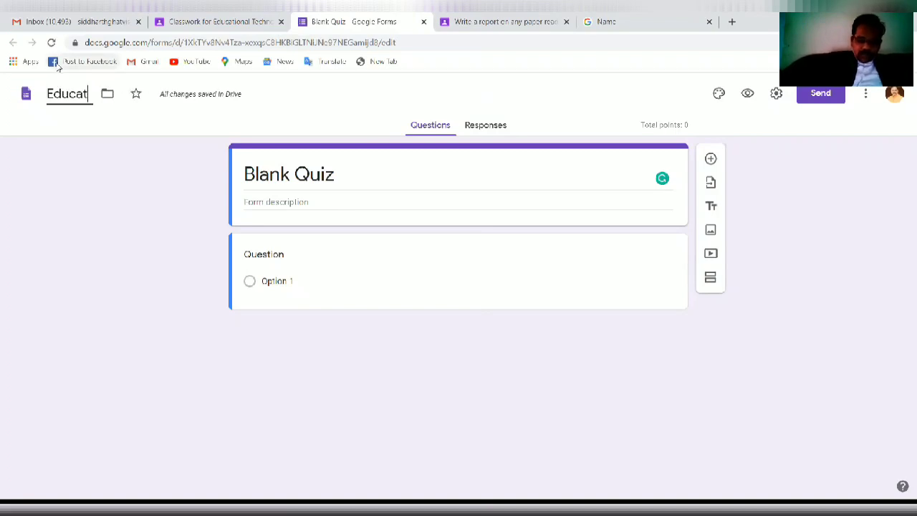
{"action": "type", "text": "ional Te"}
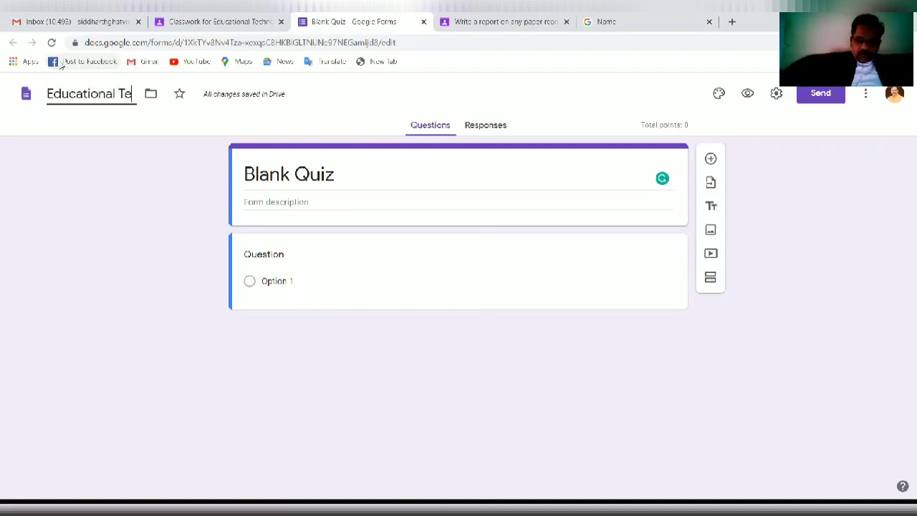
{"action": "type", "text": "chnolog"}
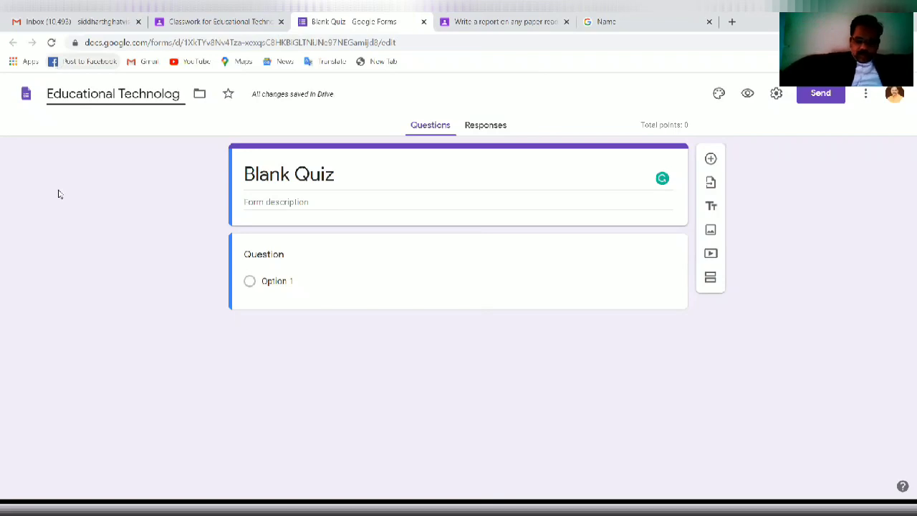
{"action": "type", "text": "y Quiz"}
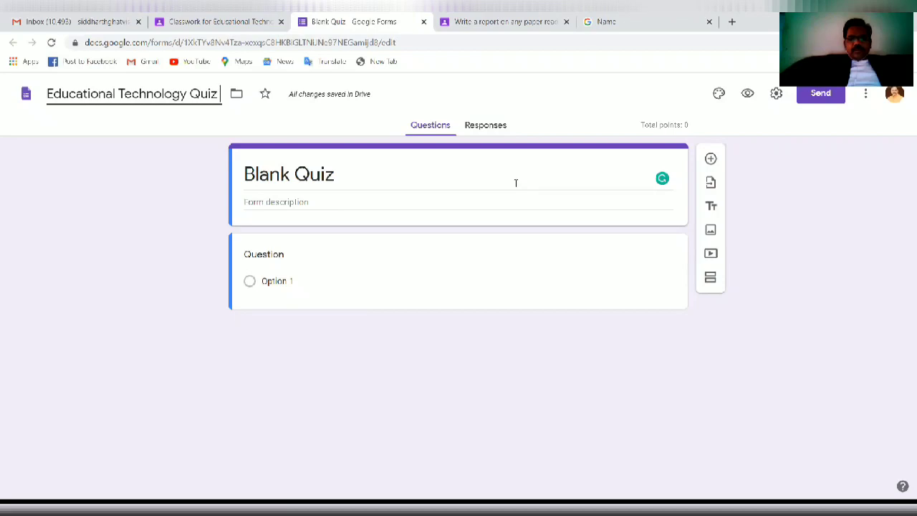
Reload the quiz form's editing page.
{"action": "left_click", "coordinate": [394, 168]}
{"action": "left_click", "coordinate": [115, 171]}
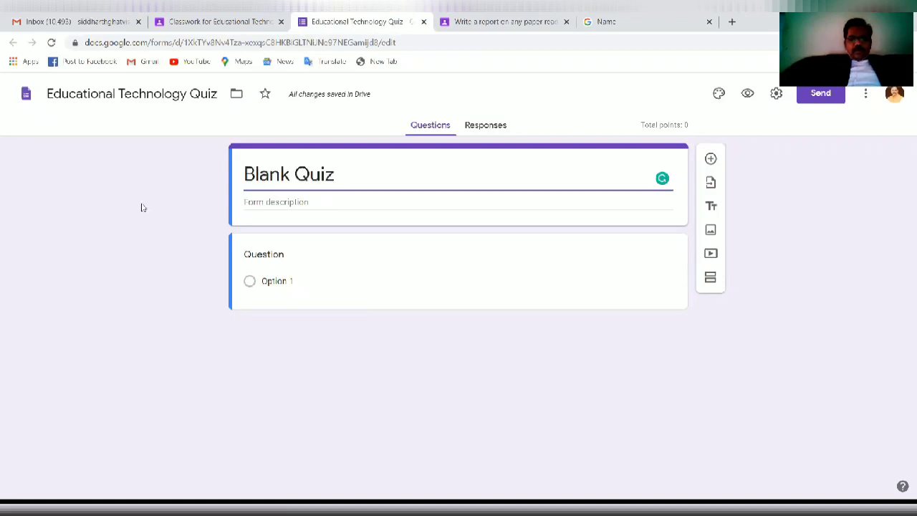
{"action": "right_click", "coordinate": [397, 215]}
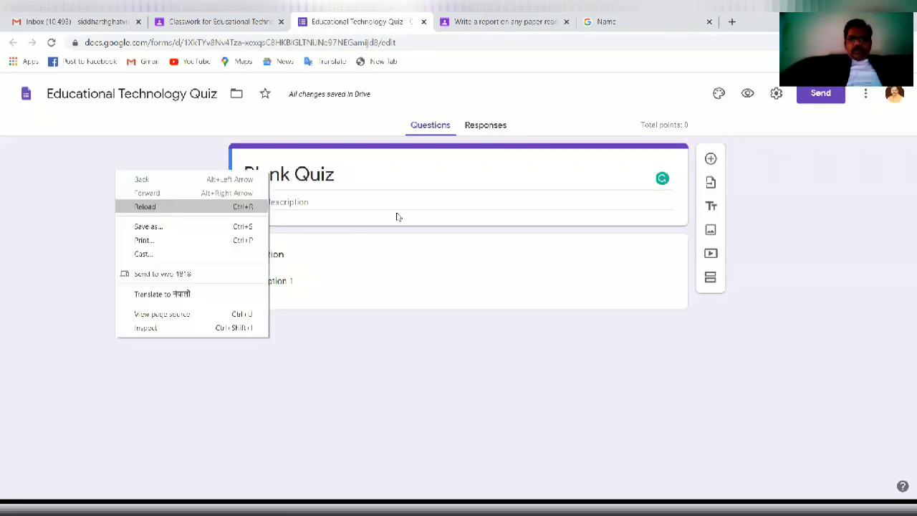
{"action": "key", "text": "Return"}
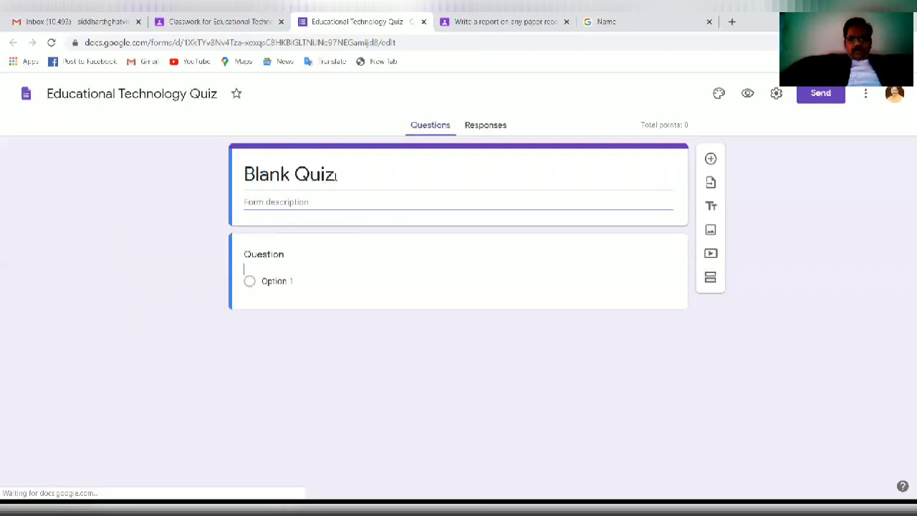
Replace the heading in the form's title card with "Educational Technology Quiz".
{"action": "left_click", "coordinate": [336, 175]}
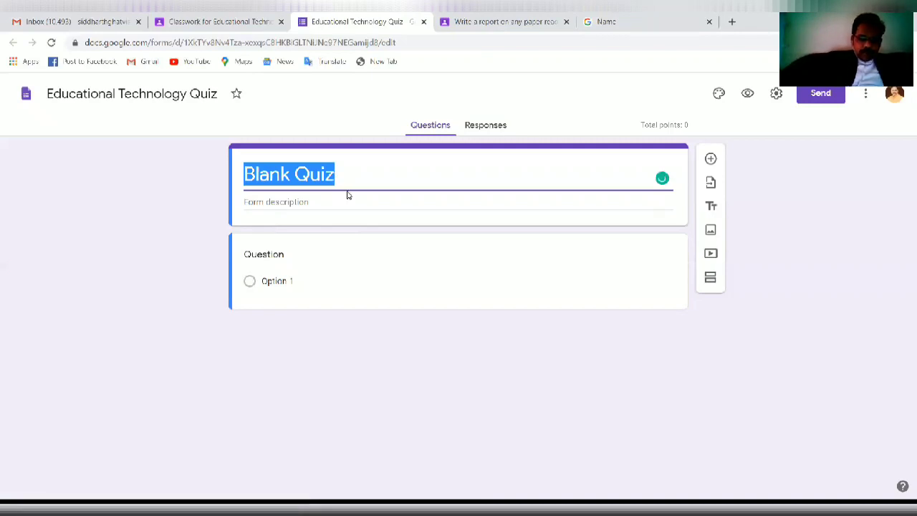
{"action": "type", "text": "E"}
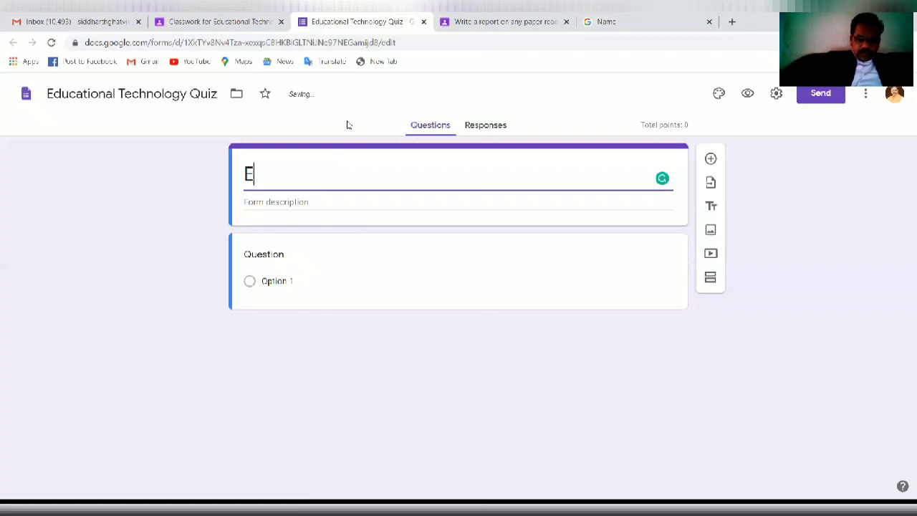
{"action": "type", "text": "Ducat"}
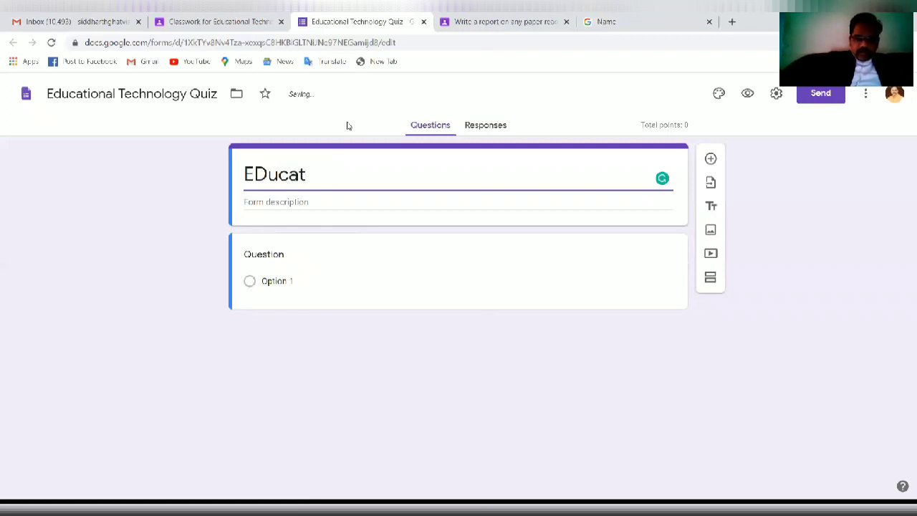
{"action": "key", "text": "BackSpace"}
{"action": "key", "text": "BackSpace"}
{"action": "key", "text": "BackSpace"}
{"action": "key", "text": "BackSpace"}
{"action": "key", "text": "BackSpace"}
{"action": "type", "text": "d"}
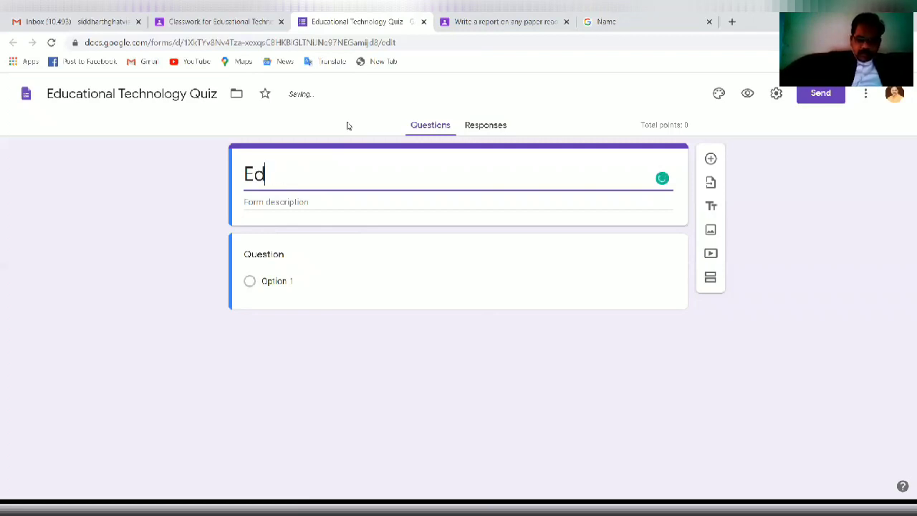
{"action": "type", "text": "ucatio"}
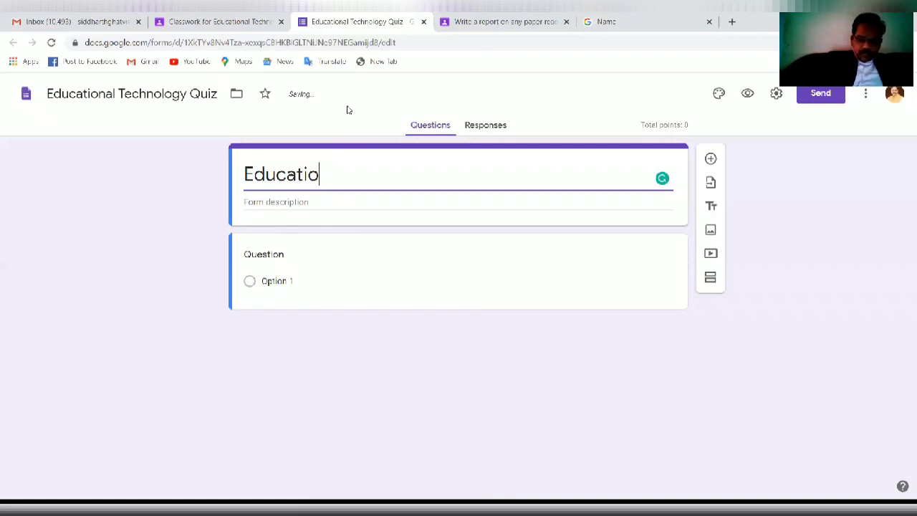
{"action": "type", "text": "nal Techn"}
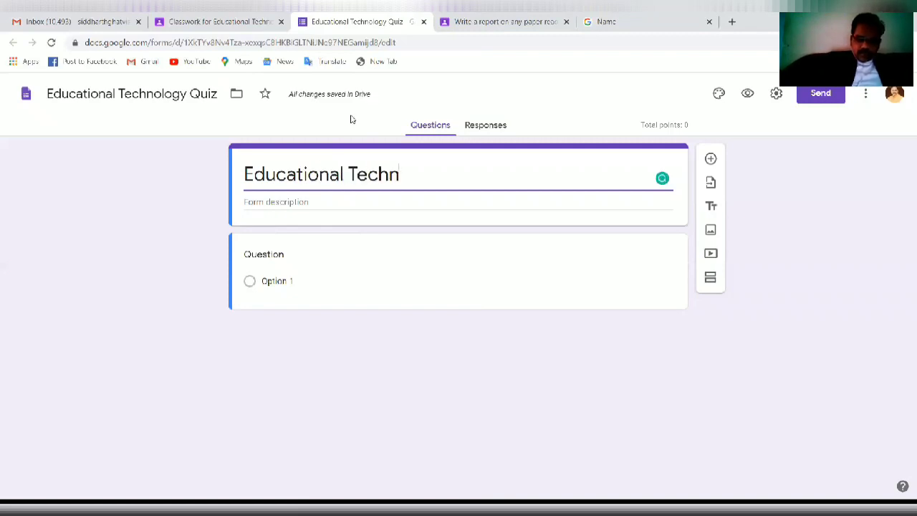
{"action": "type", "text": "ology Q"}
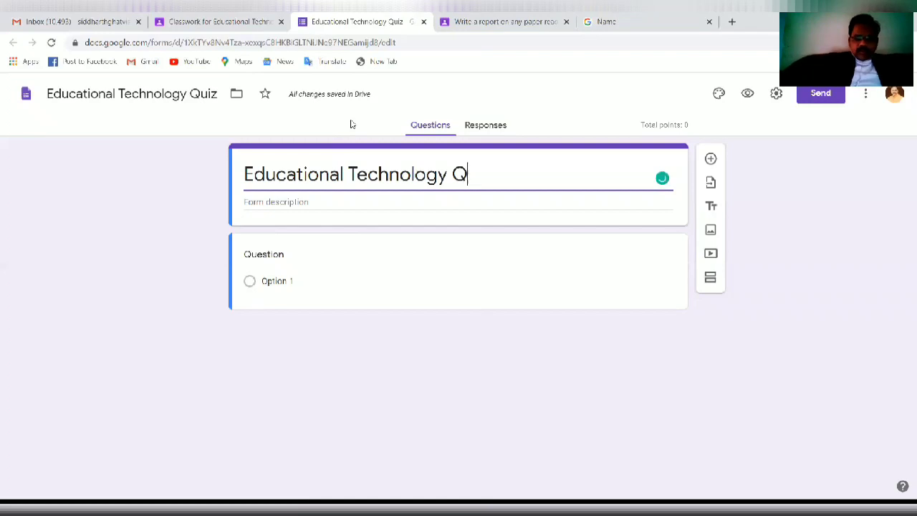
{"action": "type", "text": "uiz"}
Set the form description to "All questions are compulsory" and open the first question for editing.
{"action": "left_click", "coordinate": [319, 202]}
{"action": "type", "text": "All questions are compulsory"}
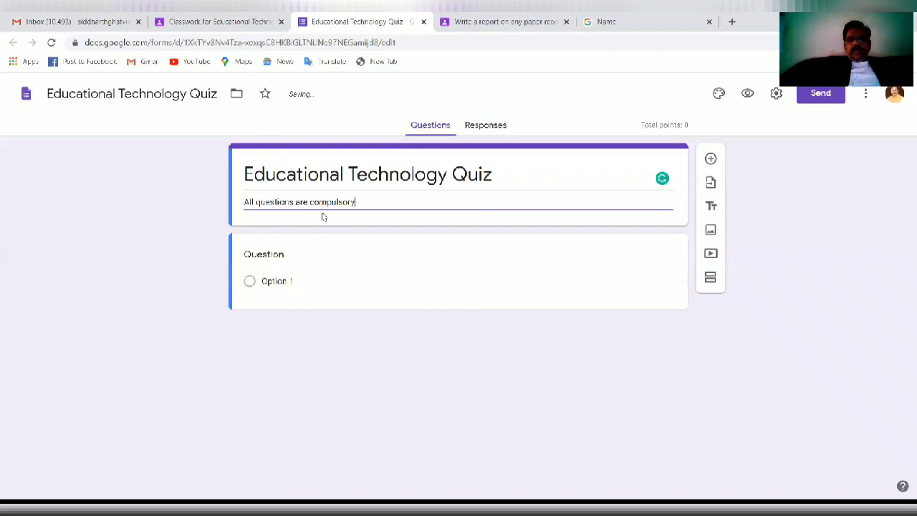
{"action": "left_click", "coordinate": [294, 277]}
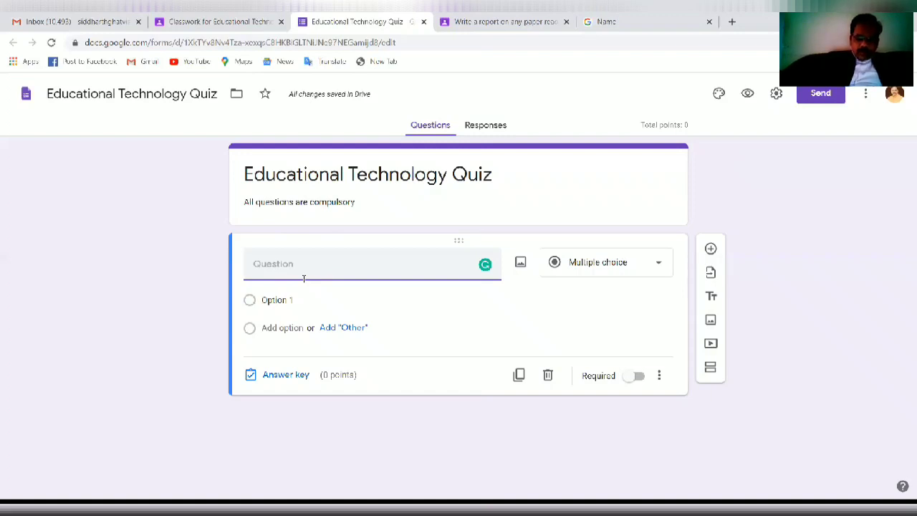
Enter "CPU stand s for" as the first question, keep it multiple choice, and open its first answer option for editing.
{"action": "type", "text": "C"}
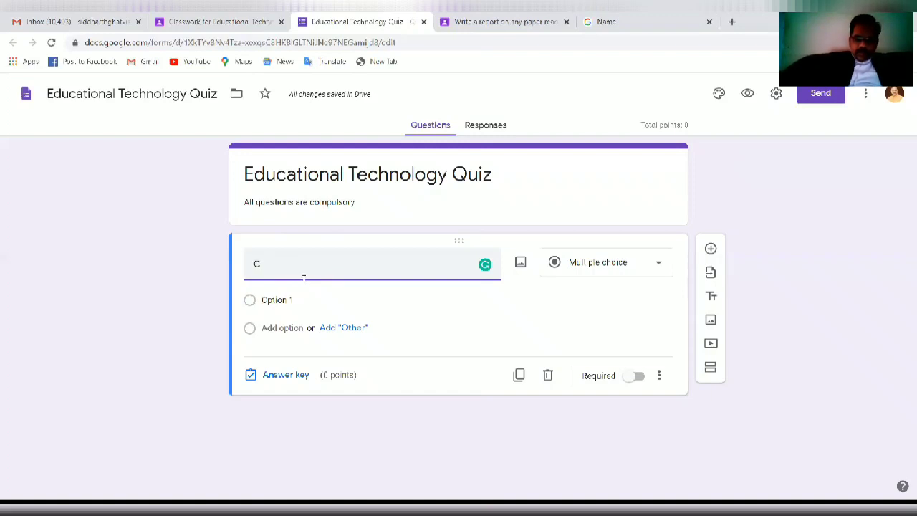
{"action": "type", "text": "PU stand s for"}
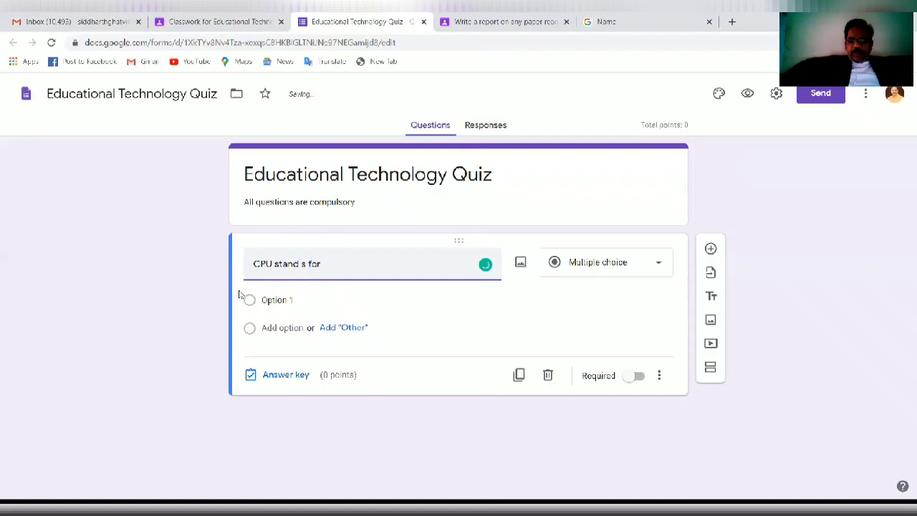
{"action": "left_click", "coordinate": [632, 255]}
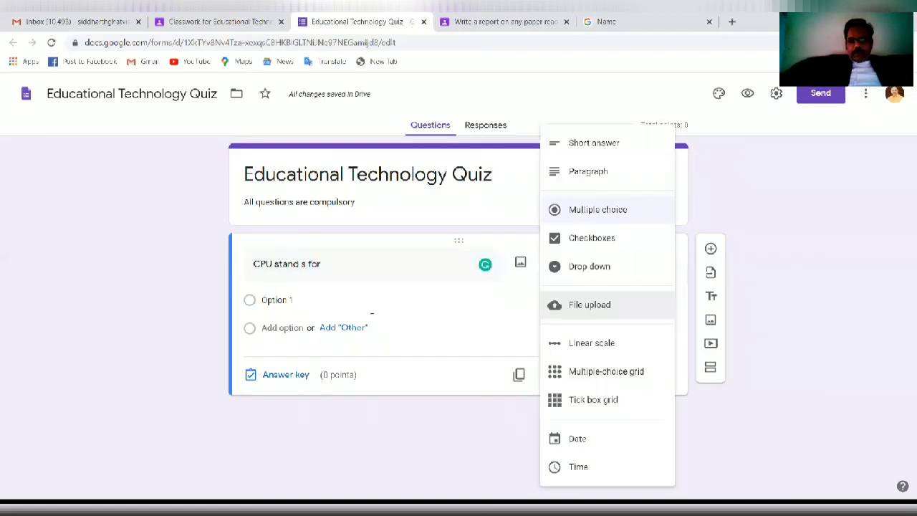
{"action": "left_click", "coordinate": [372, 313]}
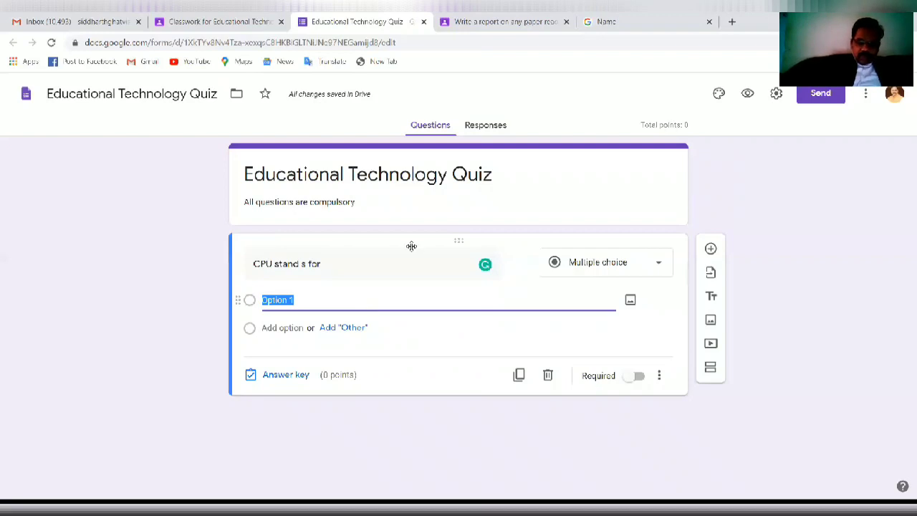
Fill in the first answer option as "Central processing unit", correcting the misspelled words.
{"action": "type", "text": "Centar processesing unit"}
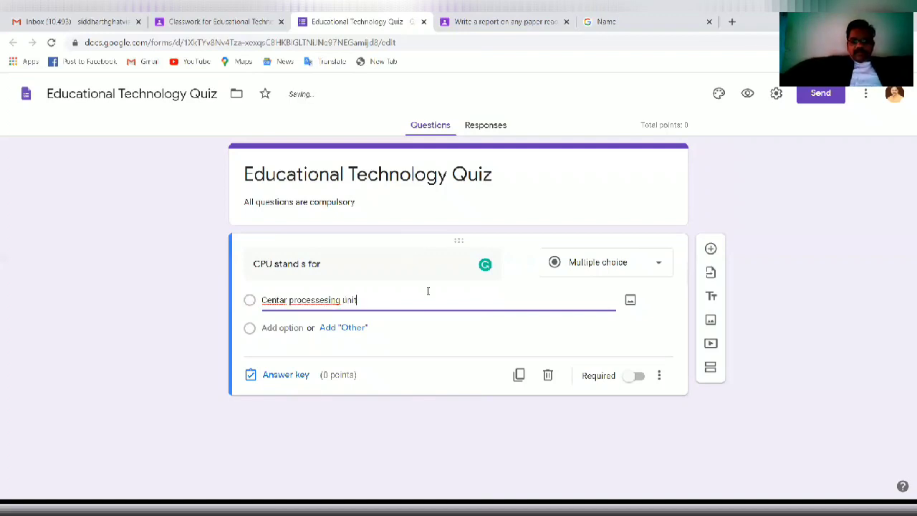
{"action": "right_click", "coordinate": [277, 300]}
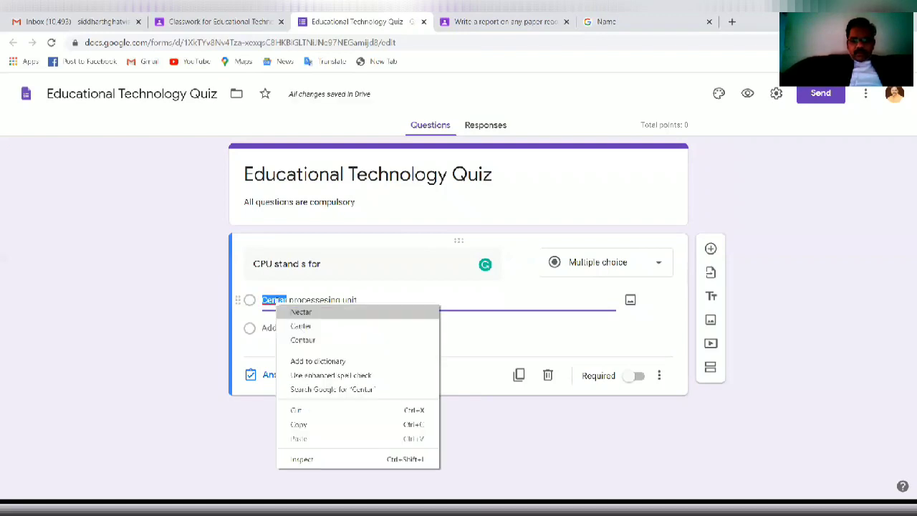
{"action": "key", "text": "Escape"}
{"action": "key", "text": "Right"}
{"action": "key", "text": "Left"}
{"action": "key", "text": "BackSpace"}
{"action": "type", "text": "e"}
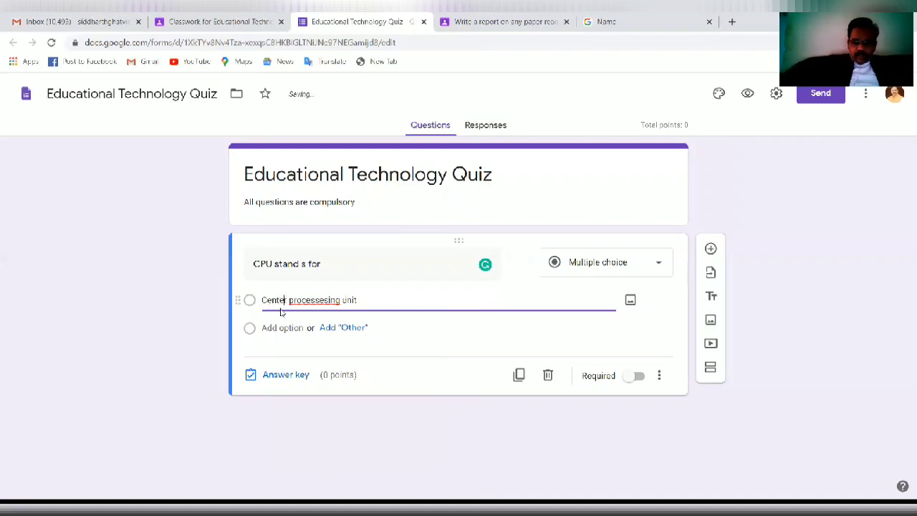
{"action": "key", "text": "Right"}
{"action": "type", "text": "al"}
{"action": "left_click", "coordinate": [281, 300]}
{"action": "key", "text": "Delete"}
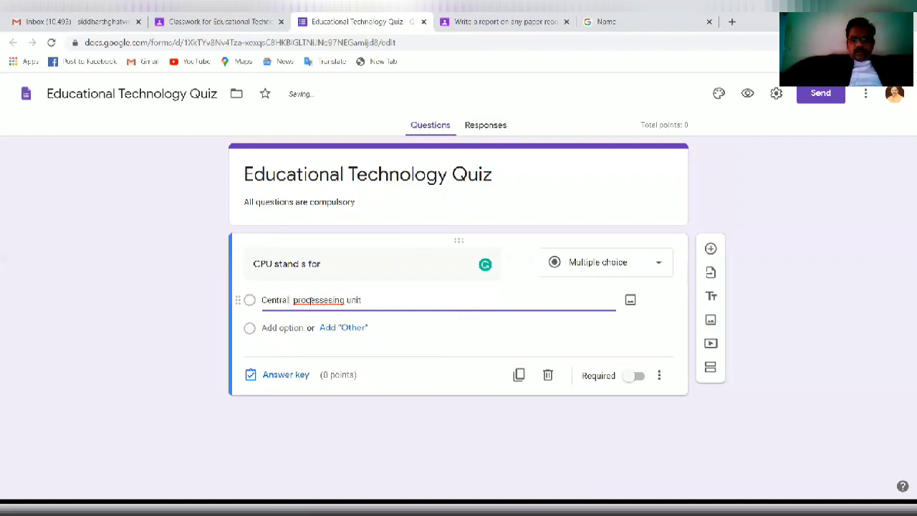
{"action": "right_click", "coordinate": [315, 301]}
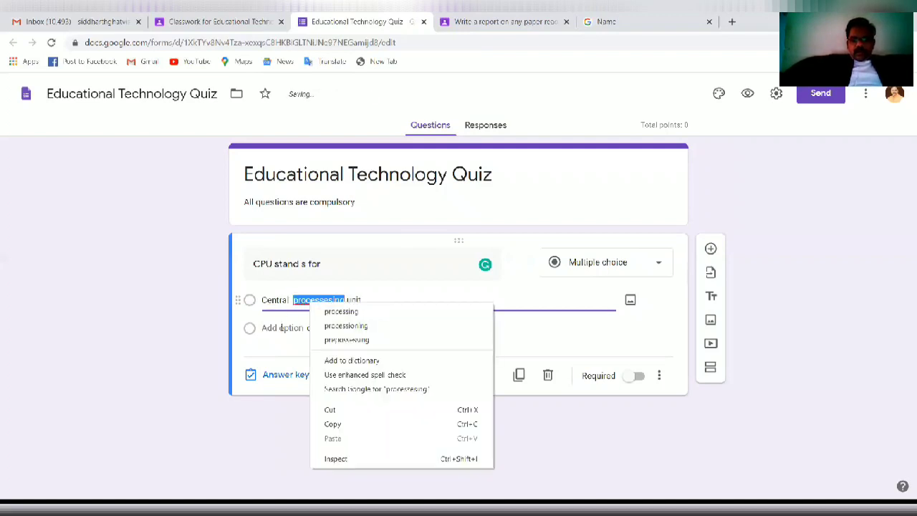
{"action": "left_click", "coordinate": [347, 309]}
Add a second answer option reading "central pro unit", with the spelling of its first word corrected.
{"action": "left_click", "coordinate": [282, 327]}
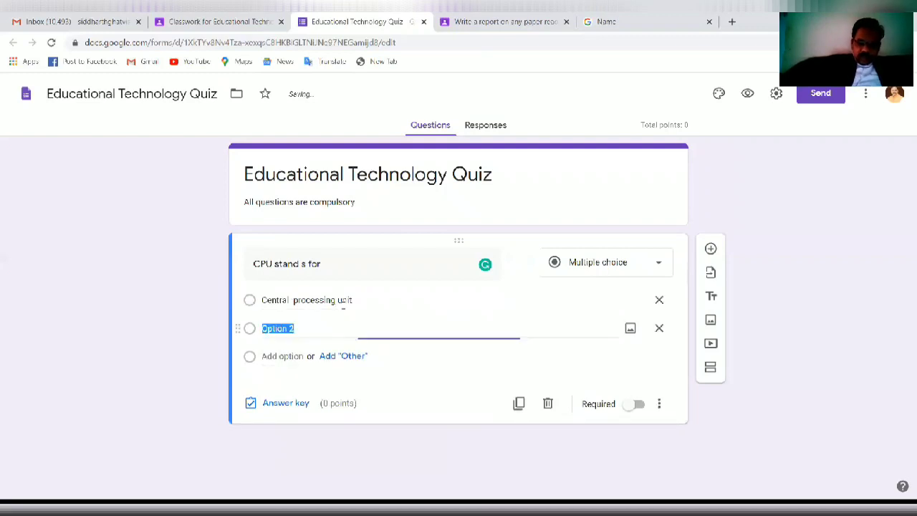
{"action": "type", "text": "cental pro unit"}
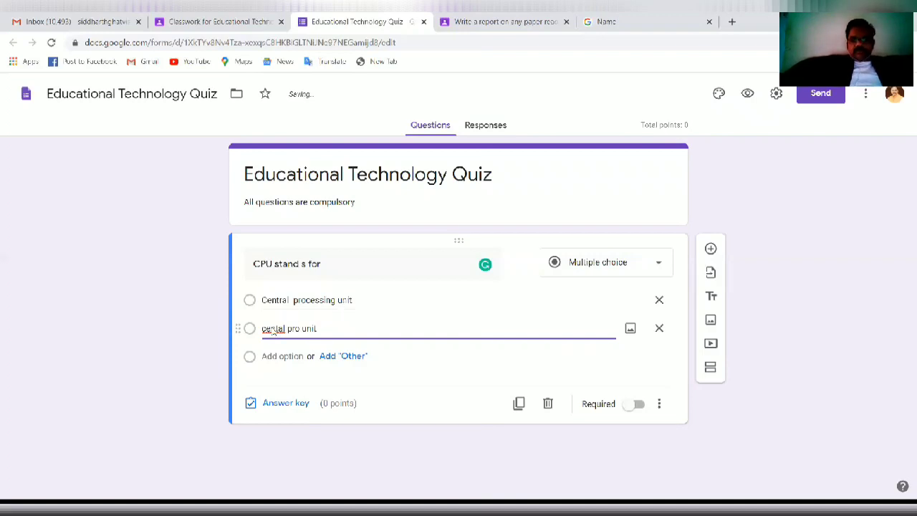
{"action": "right_click", "coordinate": [272, 329]}
{"action": "left_click", "coordinate": [288, 334]}
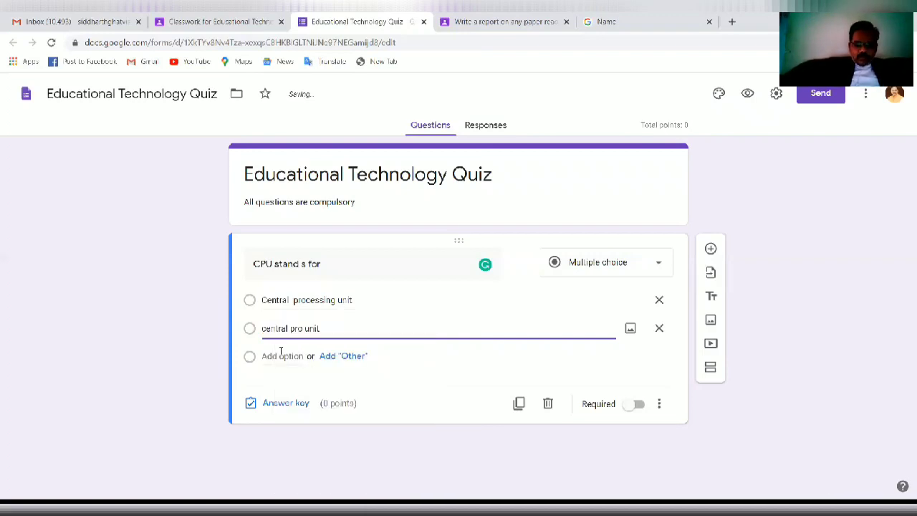
Add "Central Picas unit" as the third answer option and "Command Unit" as the fourth.
{"action": "left_click", "coordinate": [280, 356]}
{"action": "type", "text": "C"}
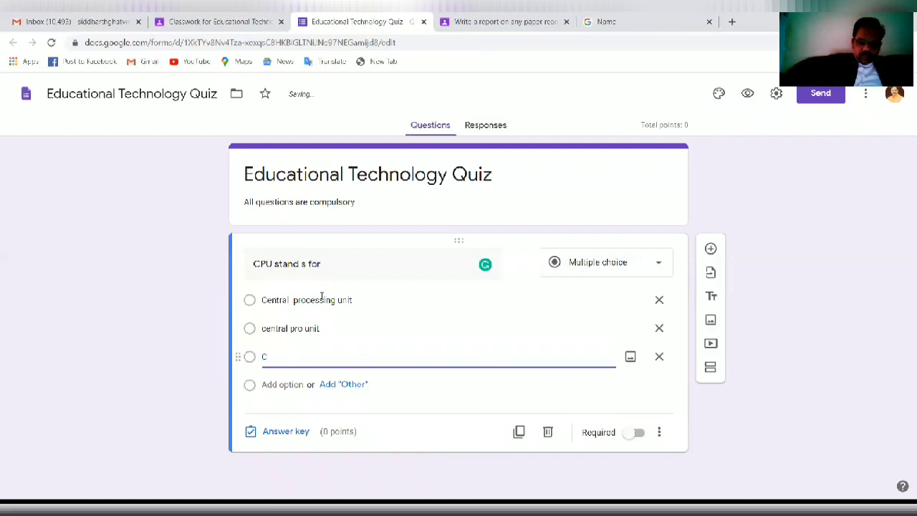
{"action": "type", "text": "Entarla Picas unit"}
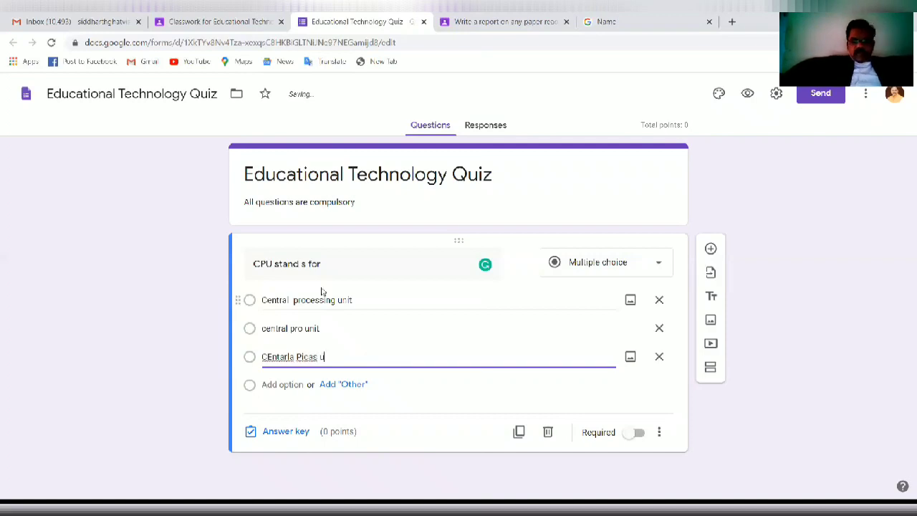
{"action": "right_click", "coordinate": [265, 358]}
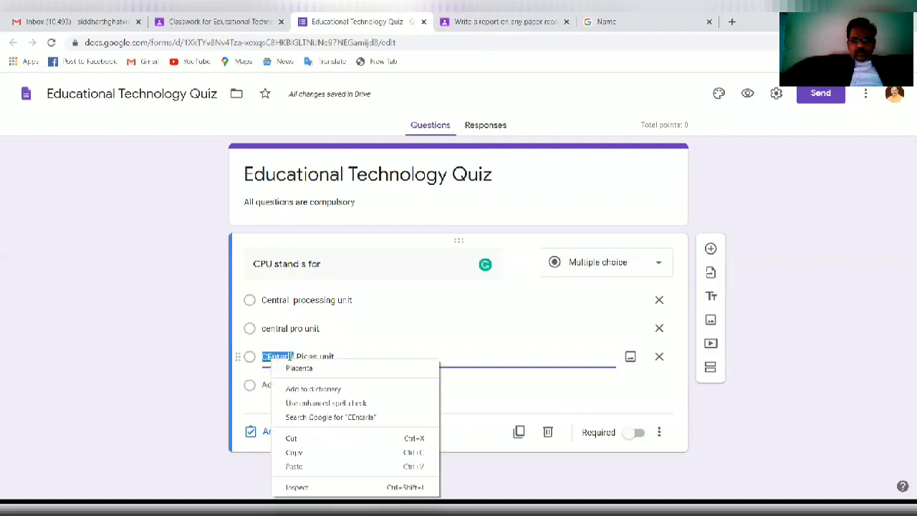
{"action": "key", "text": "Escape"}
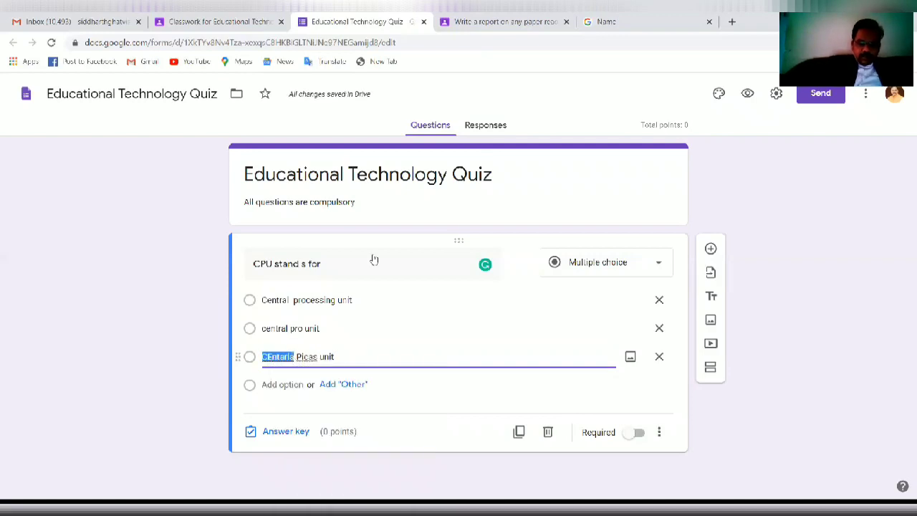
{"action": "type", "text": "Central"}
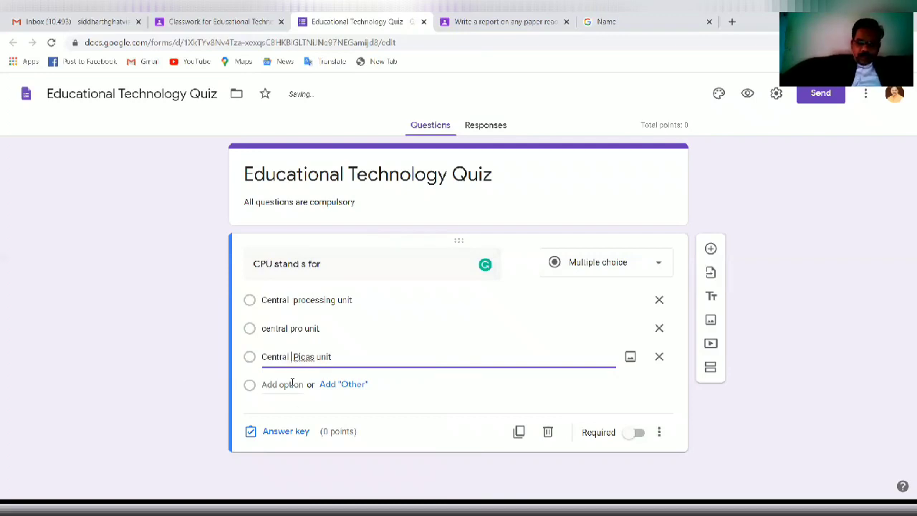
{"action": "left_click", "coordinate": [291, 383]}
{"action": "type", "text": "Command Unit"}
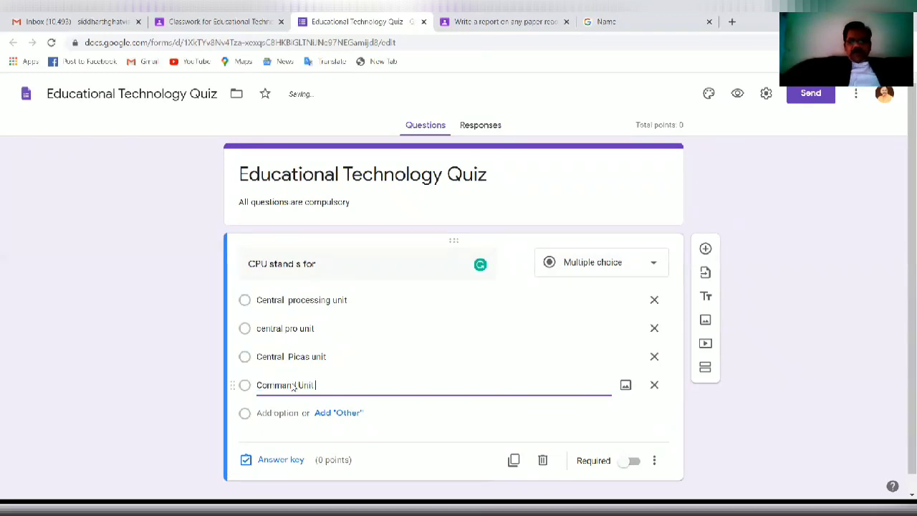
Set the question's answer key to "Central processing unit" with a value of 1 point.
{"action": "left_click", "coordinate": [276, 460]}
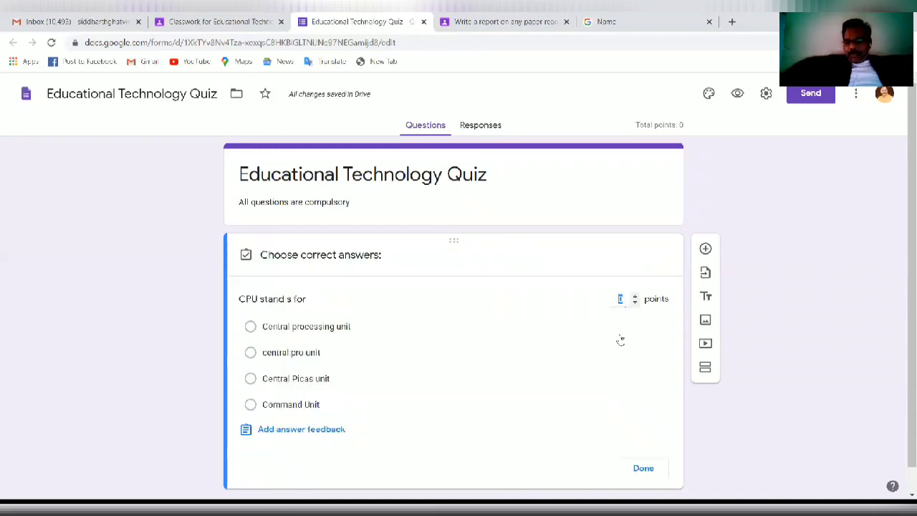
{"action": "type", "text": "1"}
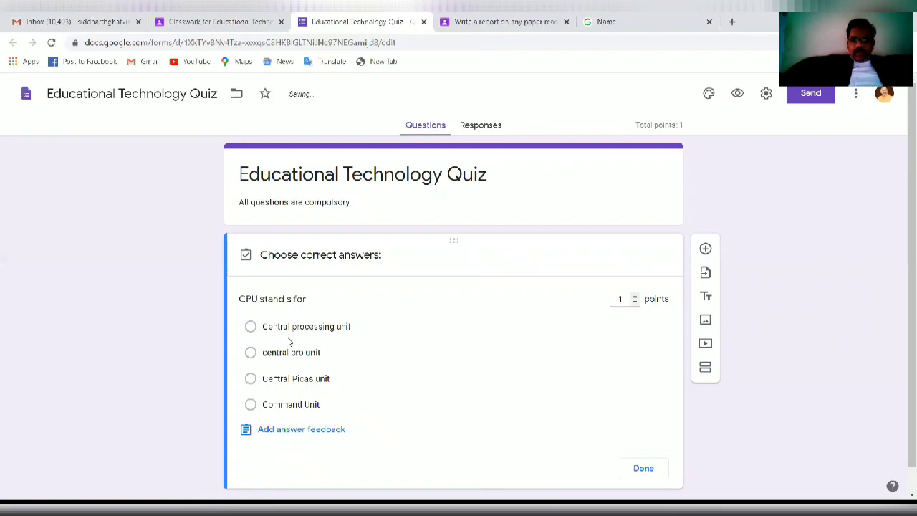
{"action": "left_click", "coordinate": [625, 461]}
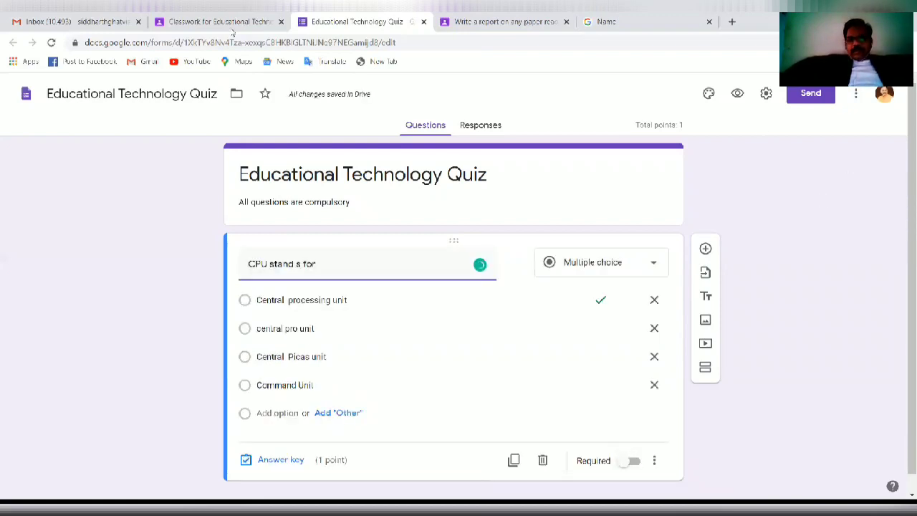
Switch to Google Classroom and assign the "Educational Technology quiz -1" assignment with its attached quiz form.
{"action": "left_click", "coordinate": [232, 30]}
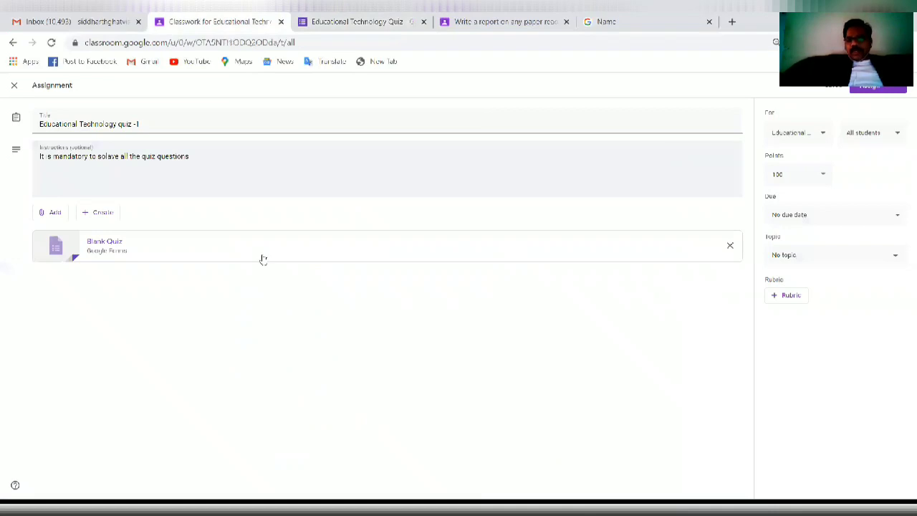
{"action": "left_click", "coordinate": [860, 92]}
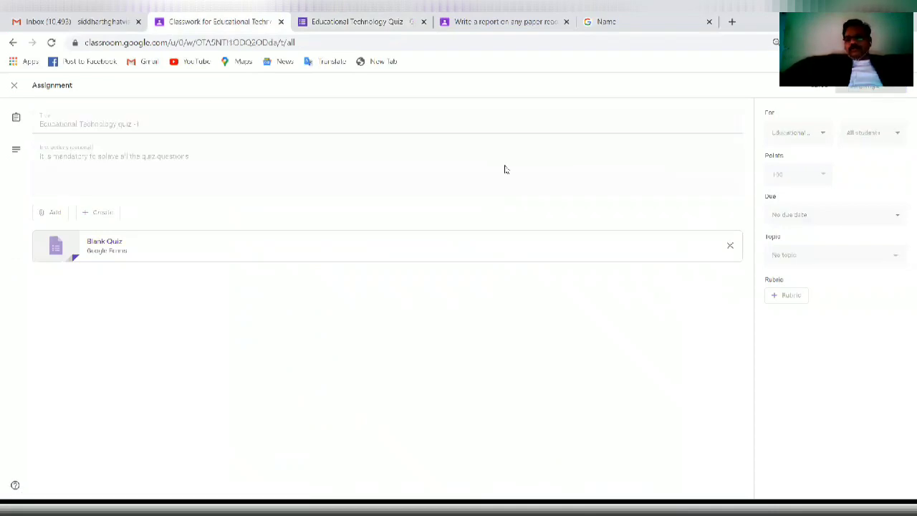
Return to the quiz form, copy its shortened sharing link, and close the sending dialog.
{"action": "left_click", "coordinate": [382, 28]}
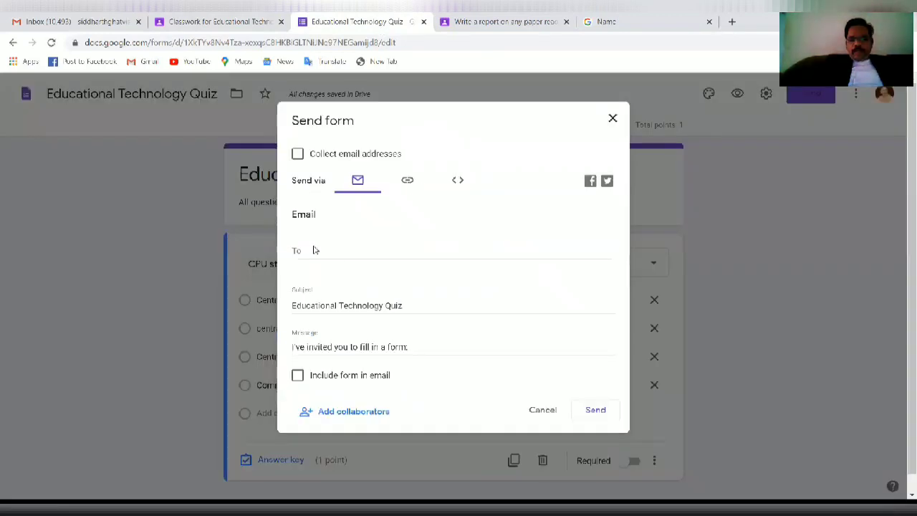
{"action": "left_click", "coordinate": [407, 180]}
{"action": "left_click", "coordinate": [595, 273]}
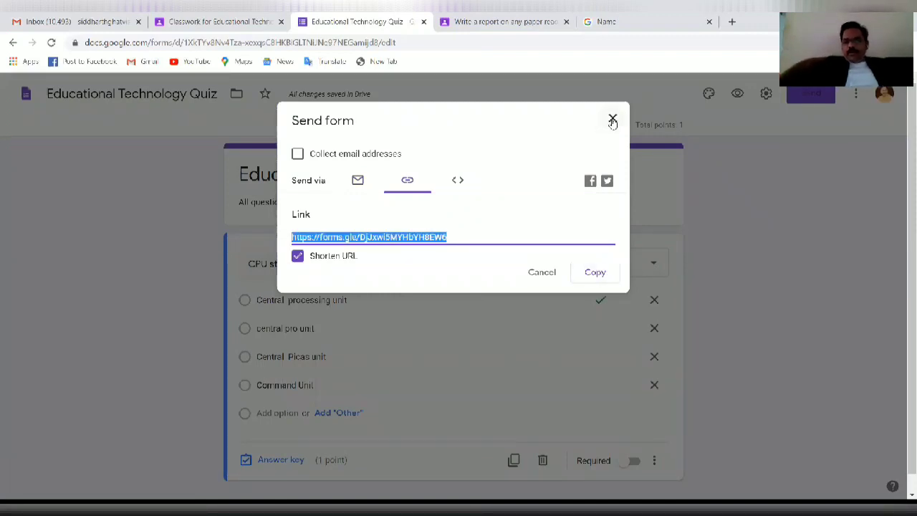
{"action": "left_click", "coordinate": [612, 120]}
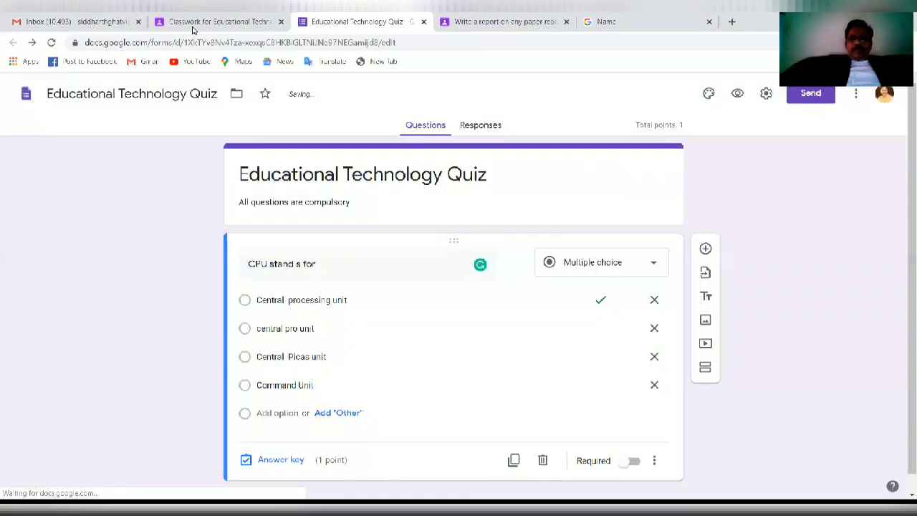
Switch back to Google Classroom and reload the Educational Technology class's Classwork page.
{"action": "left_click", "coordinate": [192, 23]}
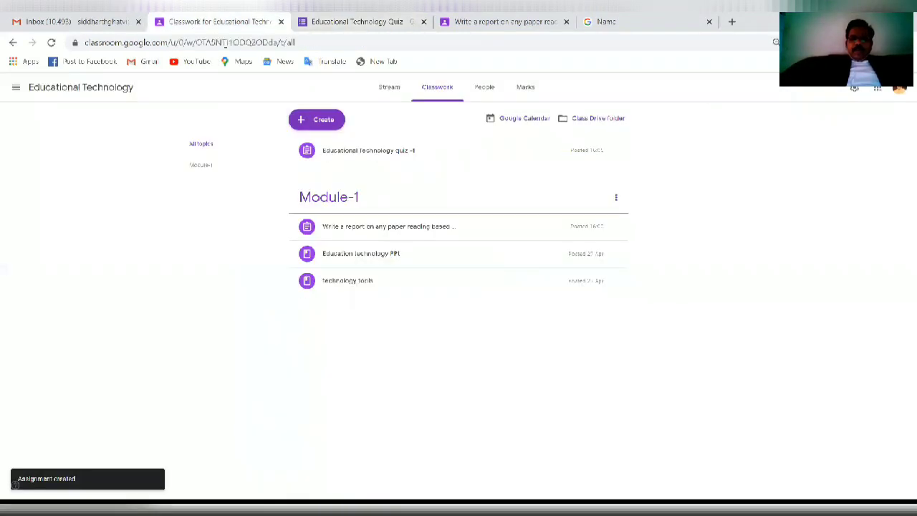
{"action": "right_click", "coordinate": [207, 192]}
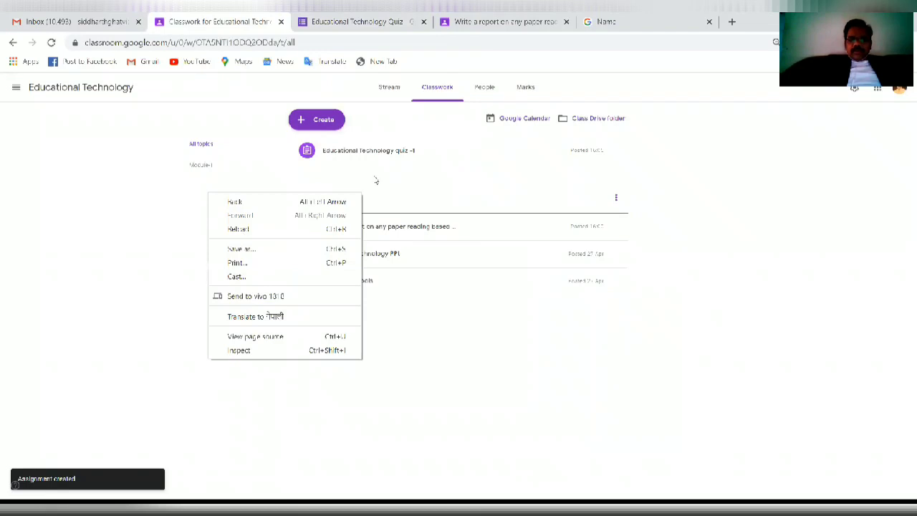
{"action": "key", "text": "Down"}
{"action": "key", "text": "Down"}
{"action": "key", "text": "Return"}
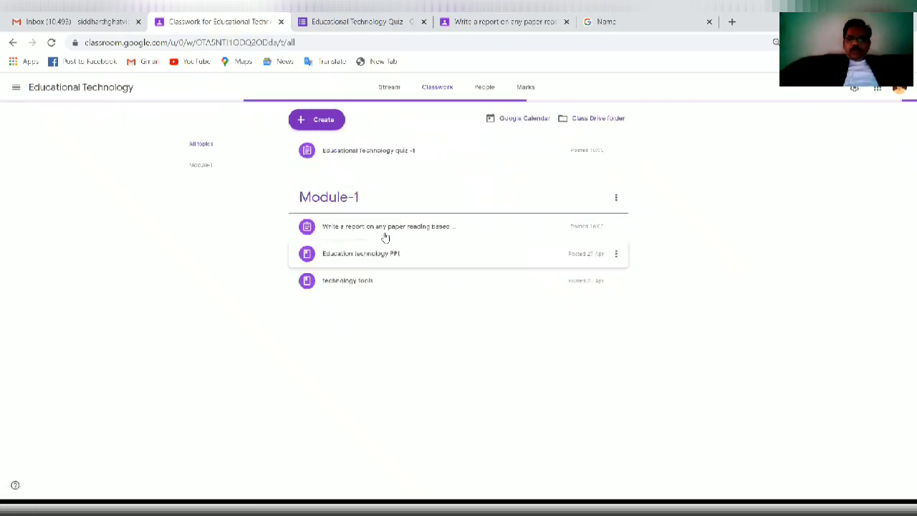
Create a short-answer question titled "Write short note on Hardware" and correct its misspelled words.
{"action": "left_click", "coordinate": [324, 120]}
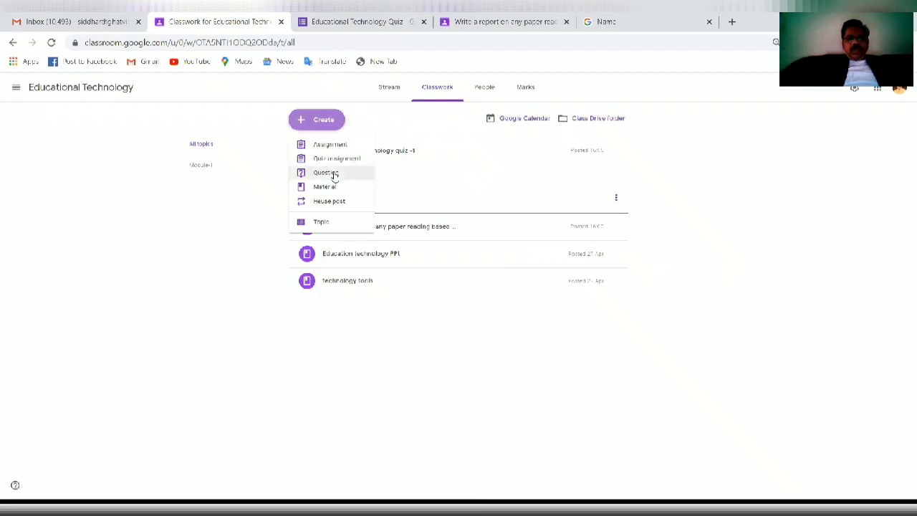
{"action": "left_click", "coordinate": [334, 175]}
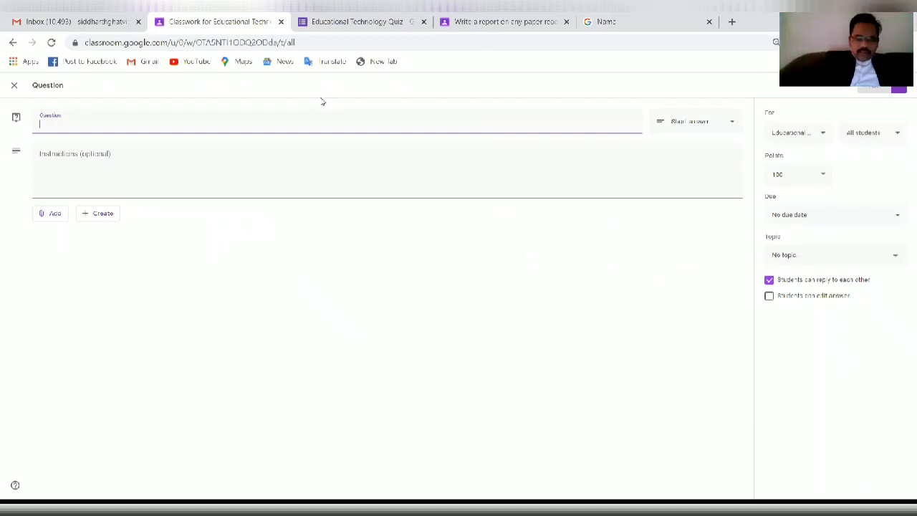
{"action": "type", "text": "Write ahort"}
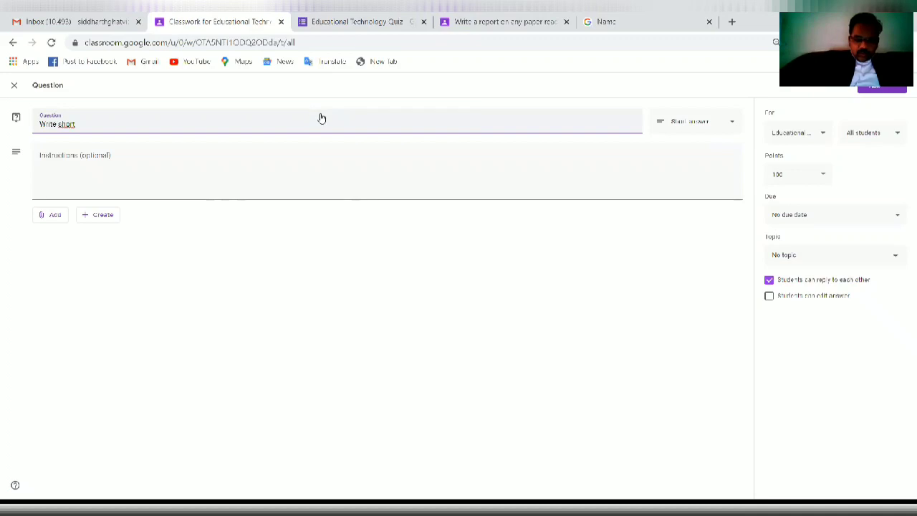
{"action": "type", "text": " note on"}
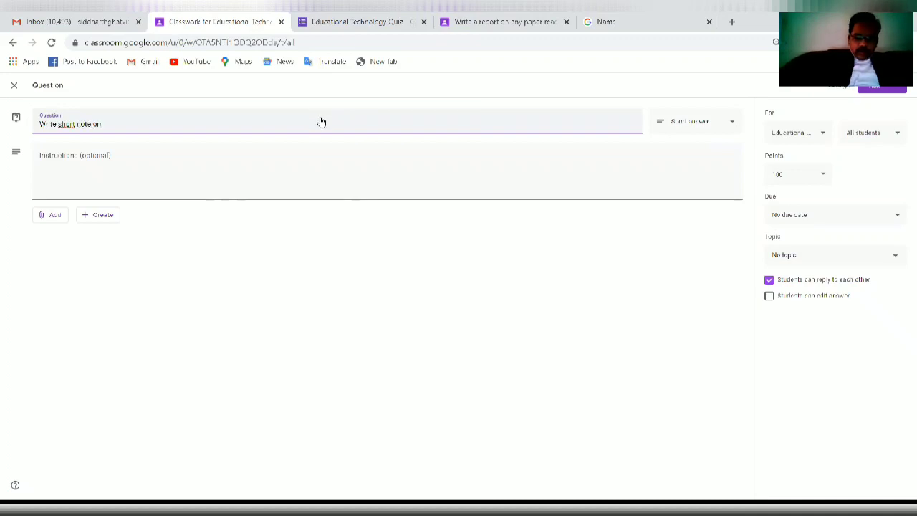
{"action": "type", "text": " Hardware"}
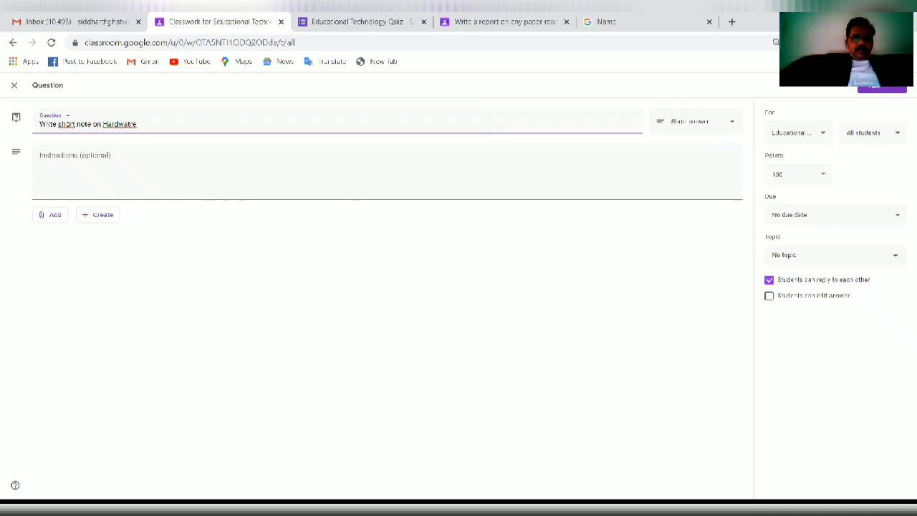
{"action": "right_click", "coordinate": [68, 123]}
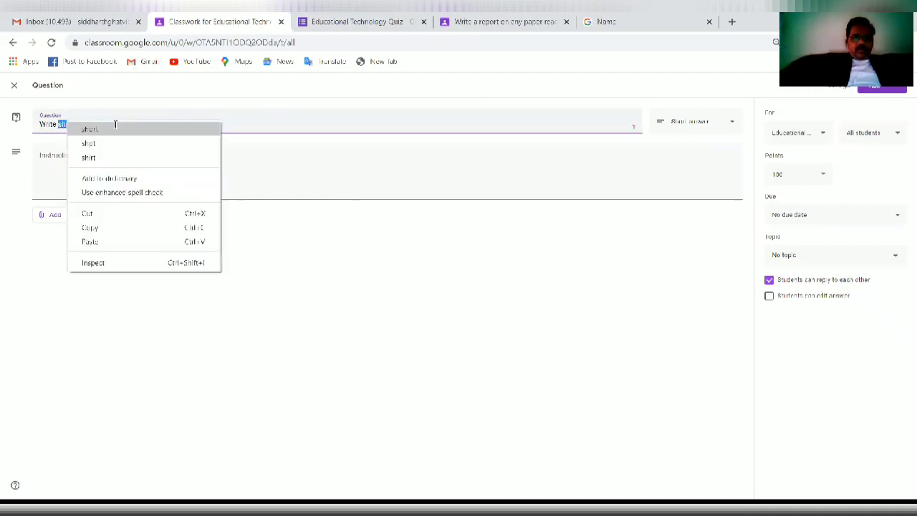
{"action": "left_click", "coordinate": [115, 129]}
{"action": "right_click", "coordinate": [118, 126]}
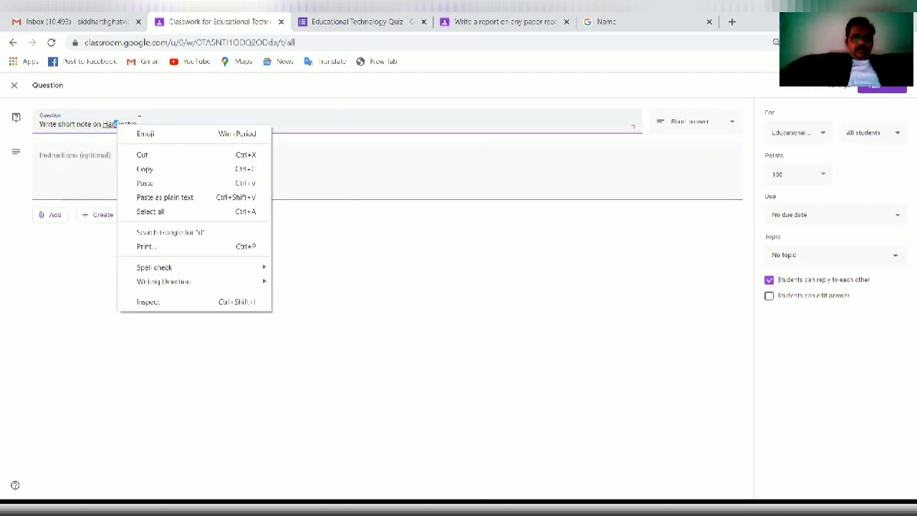
{"action": "left_click", "coordinate": [115, 124]}
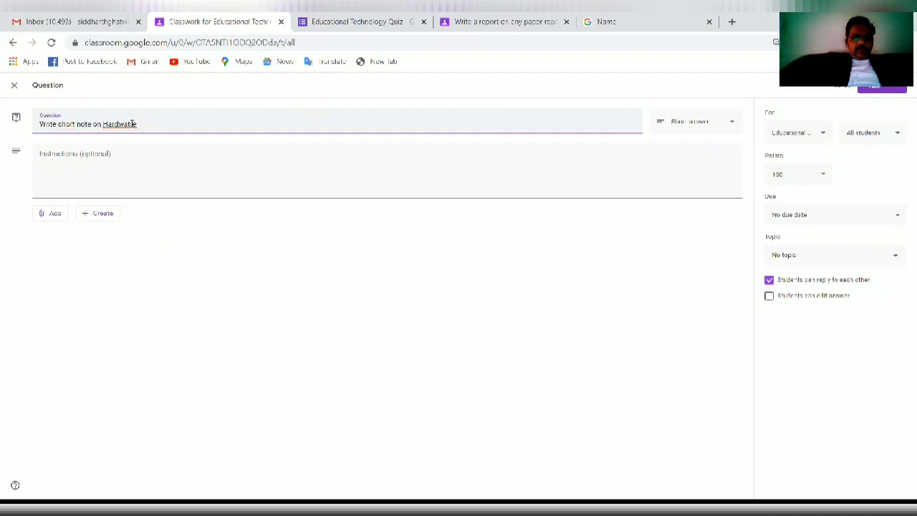
Add the instruction "write in 100 word" to the question and set its points to 05.
{"action": "left_click", "coordinate": [114, 164]}
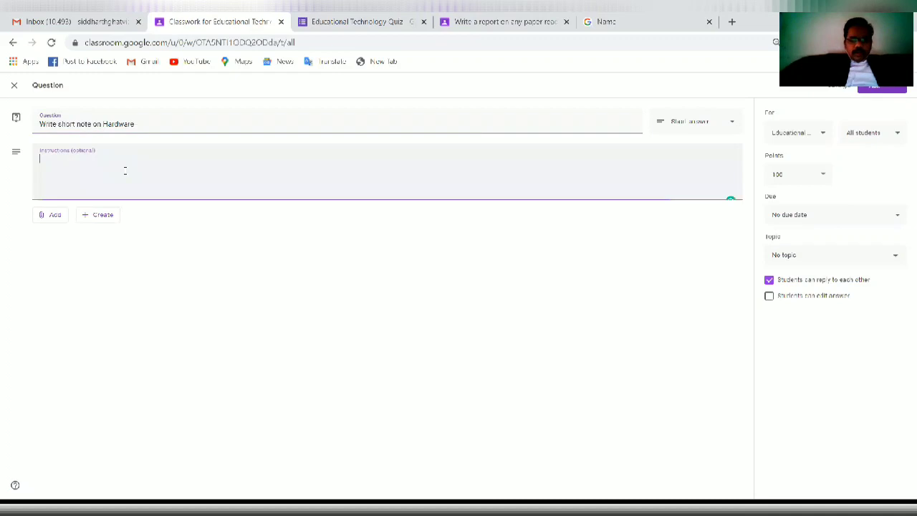
{"action": "type", "text": "write in 100 word"}
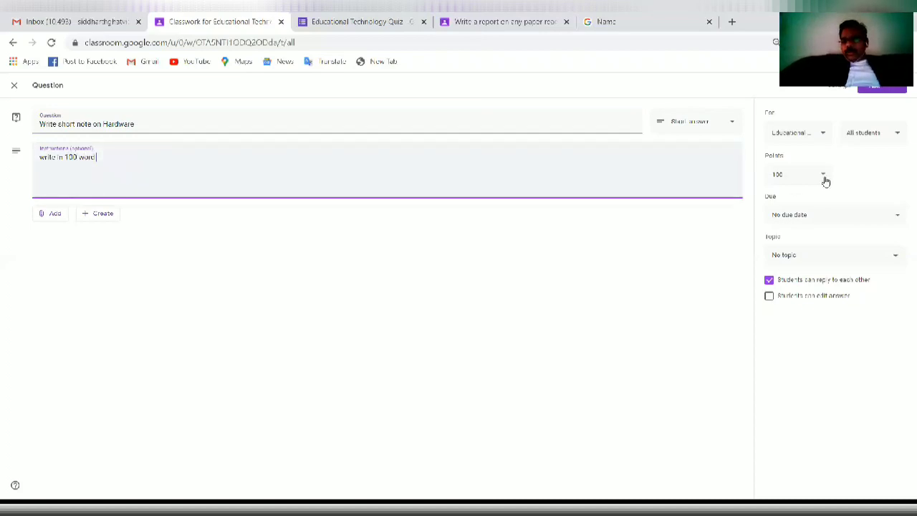
{"action": "left_click", "coordinate": [793, 175]}
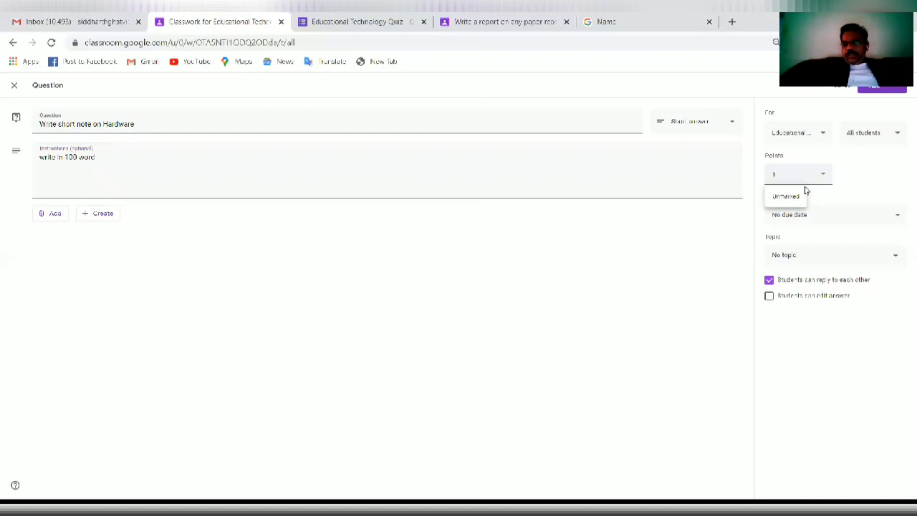
{"action": "key", "text": "BackSpace"}
{"action": "key", "text": "BackSpace"}
{"action": "type", "text": "05"}
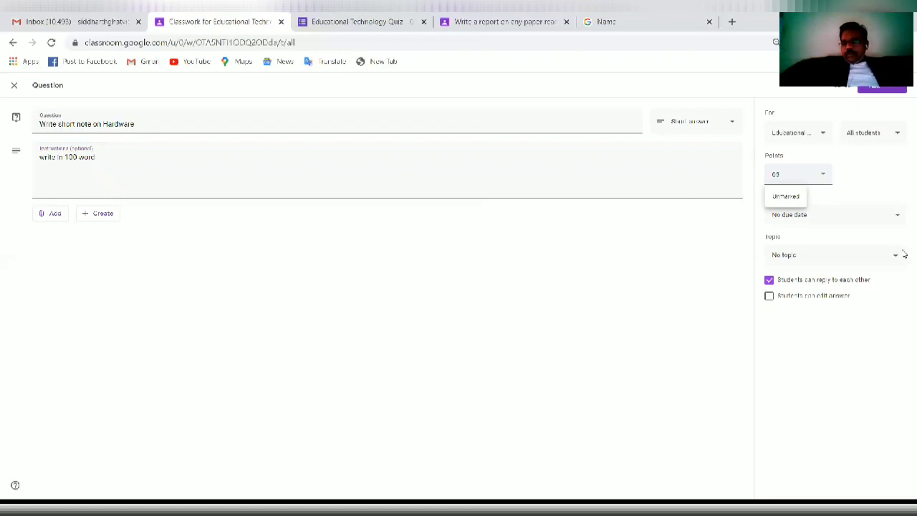
Allow students to edit their answer, file the question under the Module-1 topic, and post it to the class.
{"action": "left_click", "coordinate": [770, 299]}
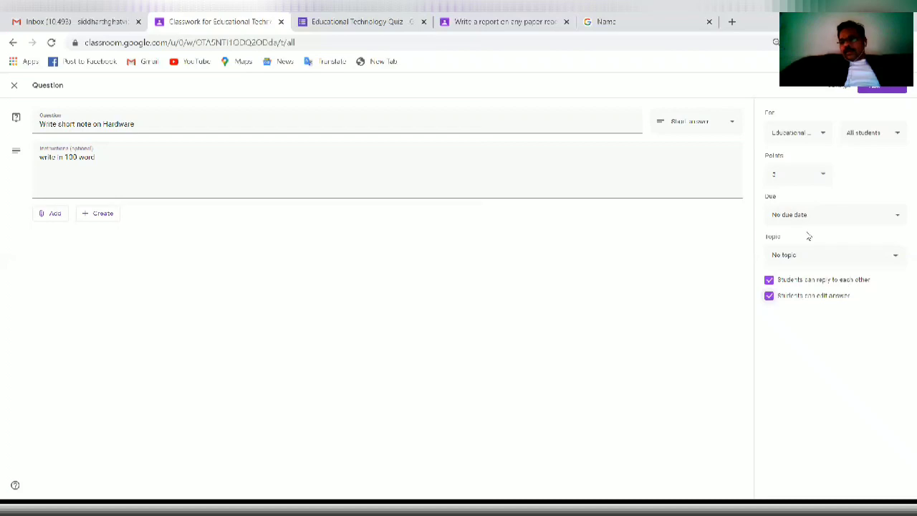
{"action": "left_click", "coordinate": [895, 259]}
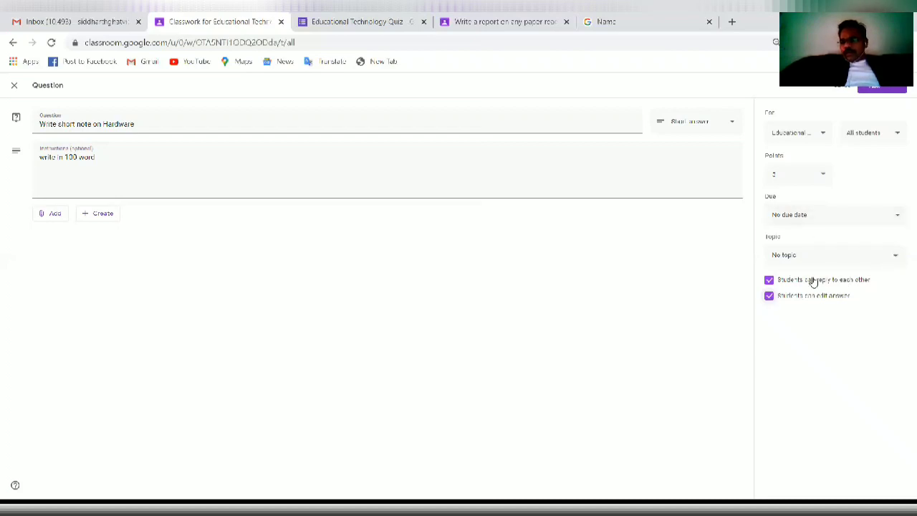
{"action": "left_click", "coordinate": [796, 306]}
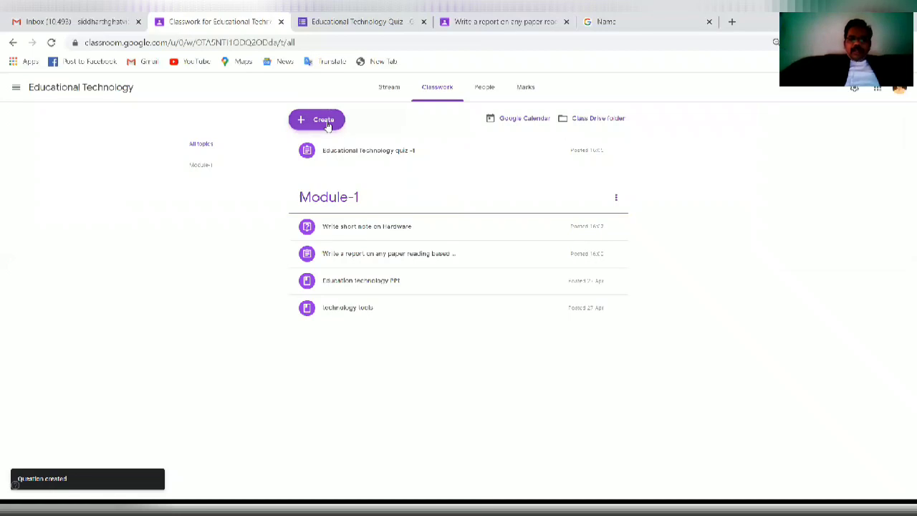
Look at the class selection for reusing a post and close it without choosing a class.
{"action": "left_click", "coordinate": [327, 123]}
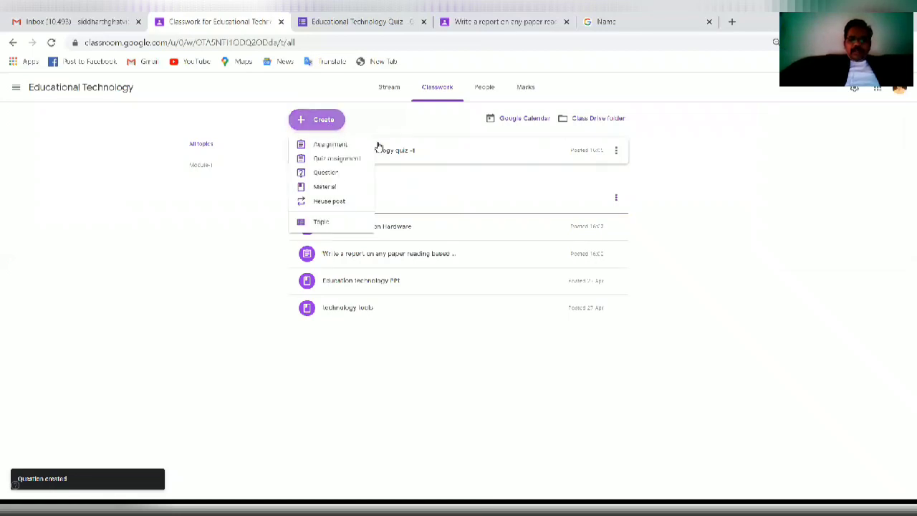
{"action": "left_click", "coordinate": [348, 204]}
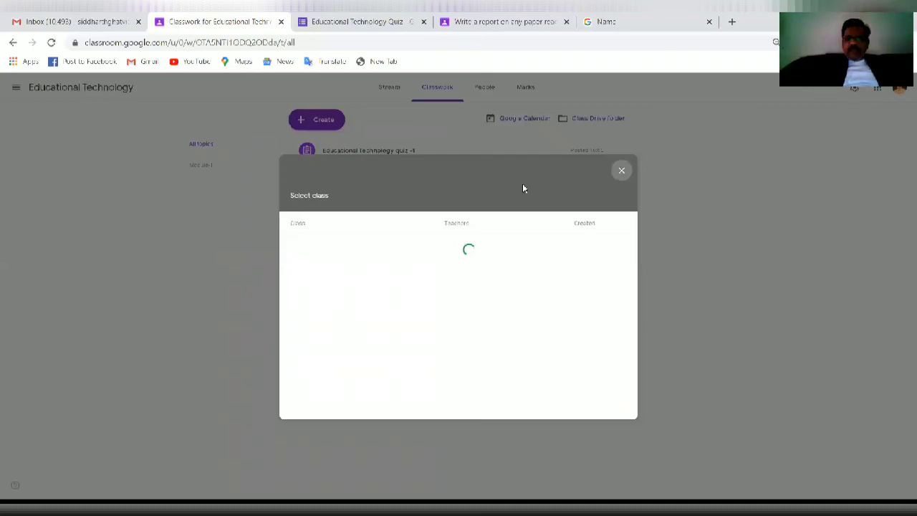
{"action": "key", "text": "Escape"}
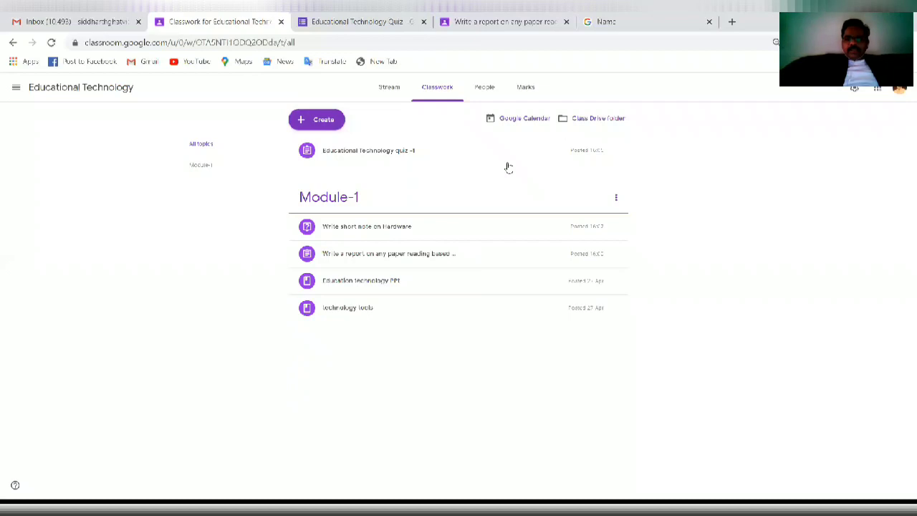
{"action": "left_click", "coordinate": [325, 129]}
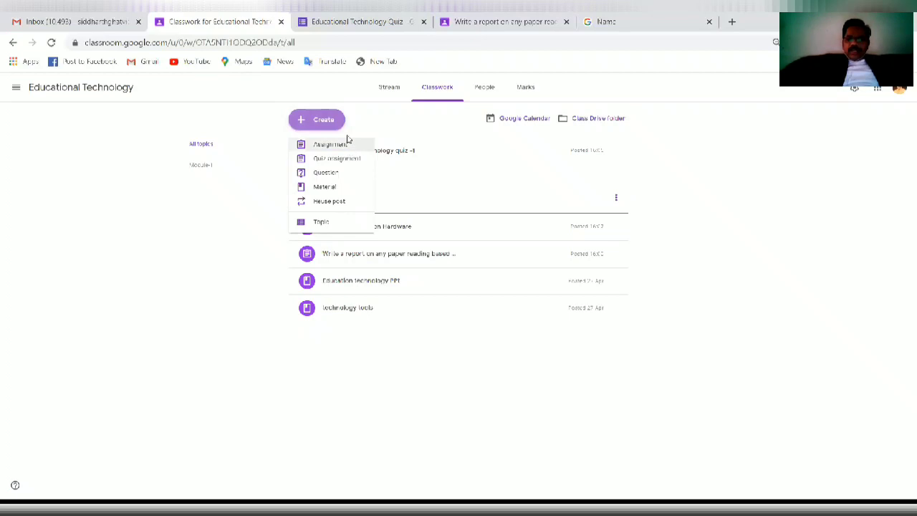
Review the class's People list and the student's mark cells for each assignment, and return to the Classwork page.
{"action": "left_click", "coordinate": [485, 89]}
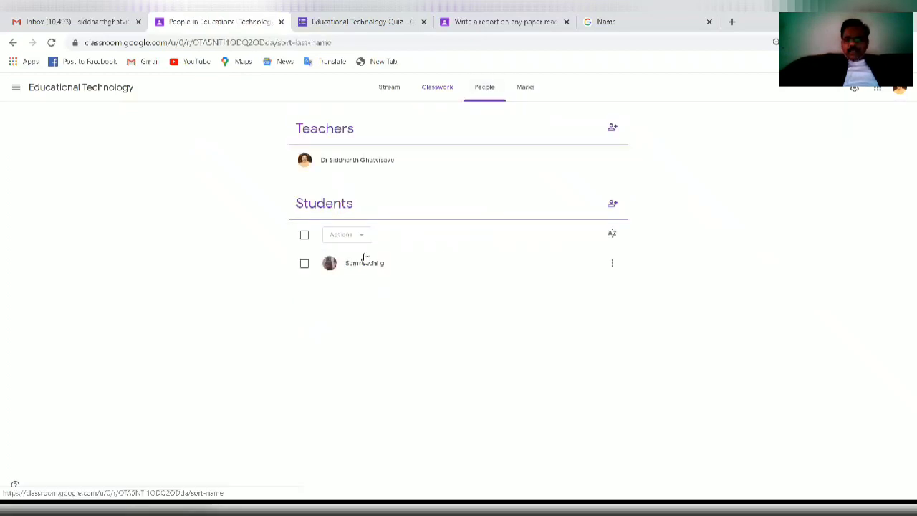
{"action": "left_click", "coordinate": [530, 91]}
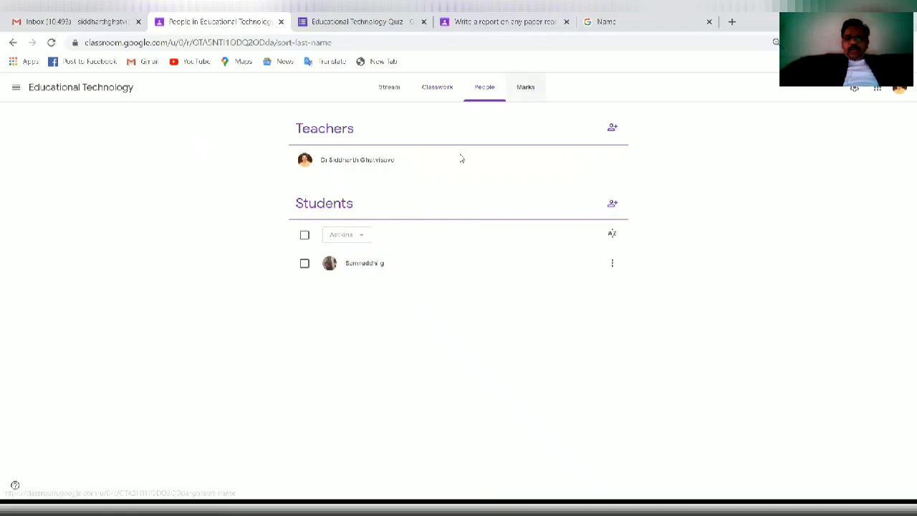
{"action": "left_click", "coordinate": [439, 91]}
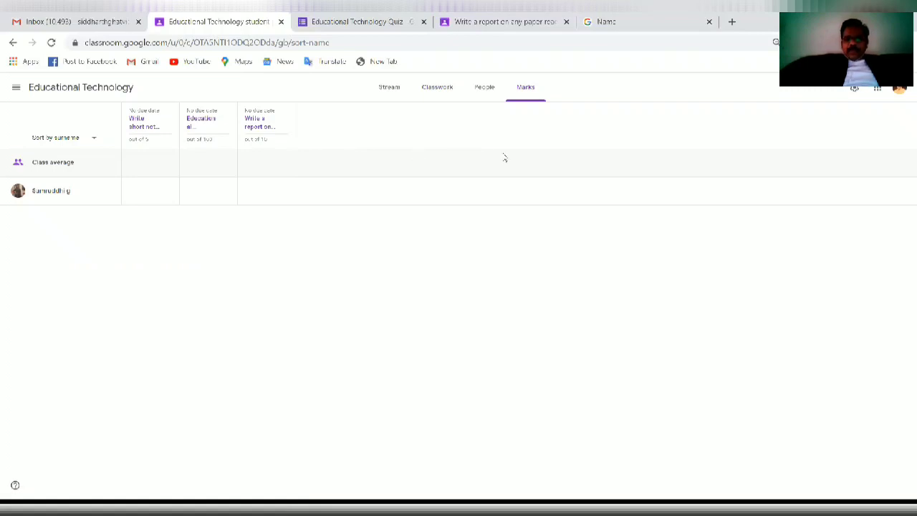
{"action": "left_click", "coordinate": [170, 198]}
{"action": "left_click", "coordinate": [147, 192]}
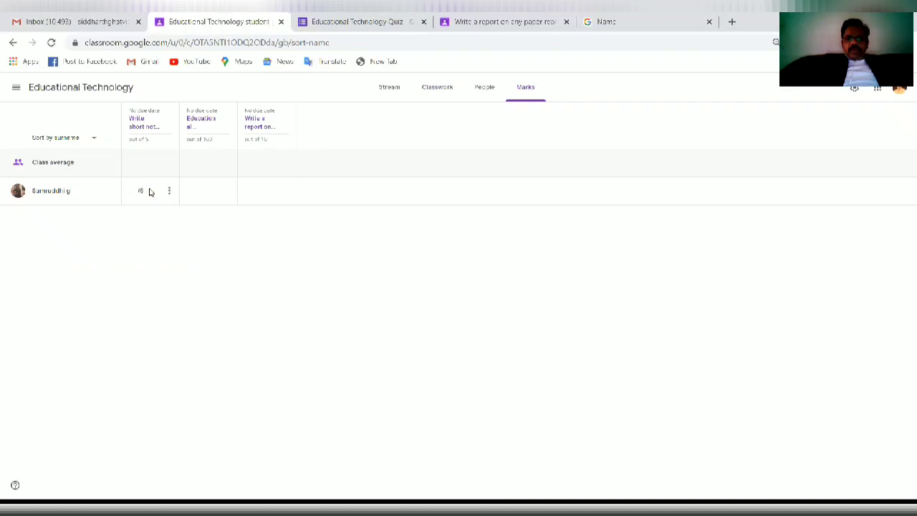
{"action": "left_click", "coordinate": [261, 191]}
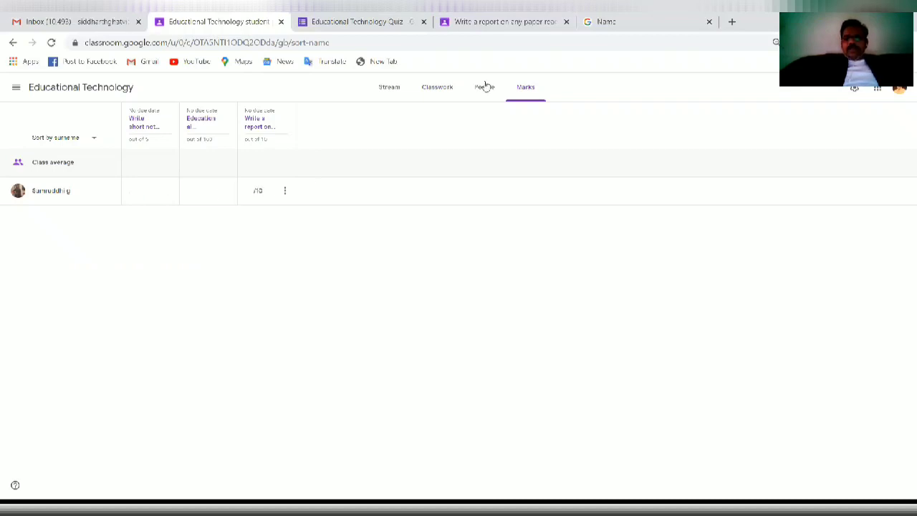
{"action": "left_click", "coordinate": [429, 98]}
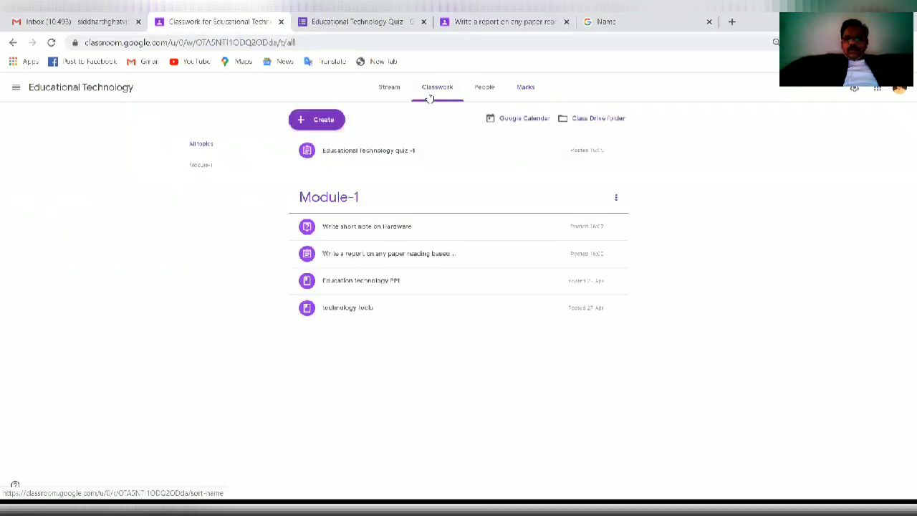
Switch to the student account's Classroom tab and review the posts in the Educational Technology class stream.
{"action": "left_click", "coordinate": [492, 22]}
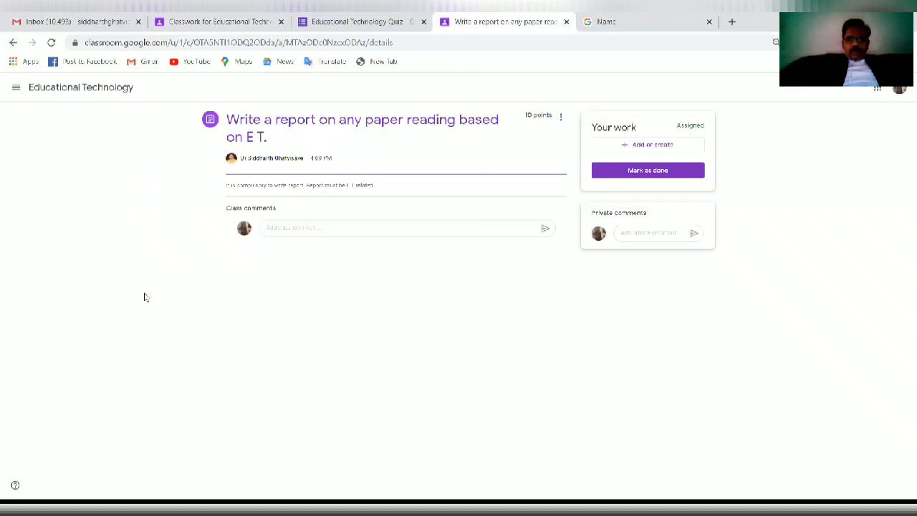
{"action": "right_click", "coordinate": [121, 240]}
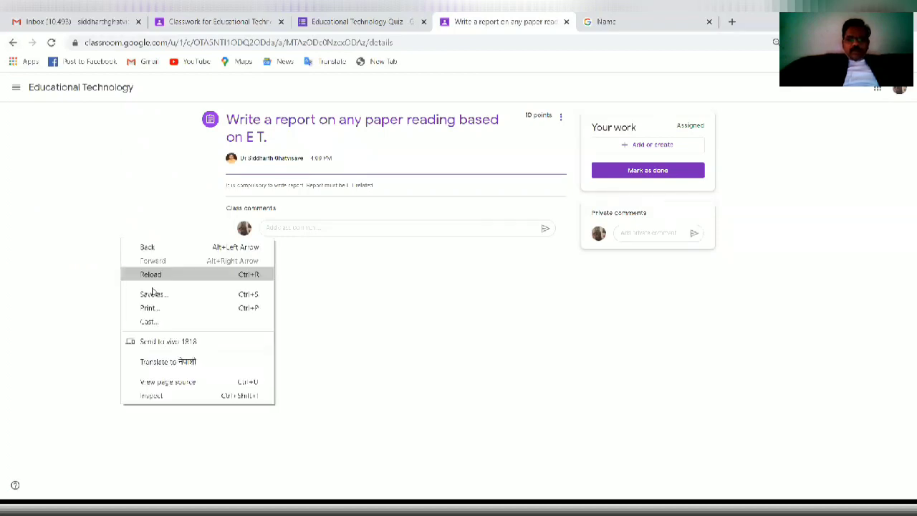
{"action": "left_click", "coordinate": [54, 44]}
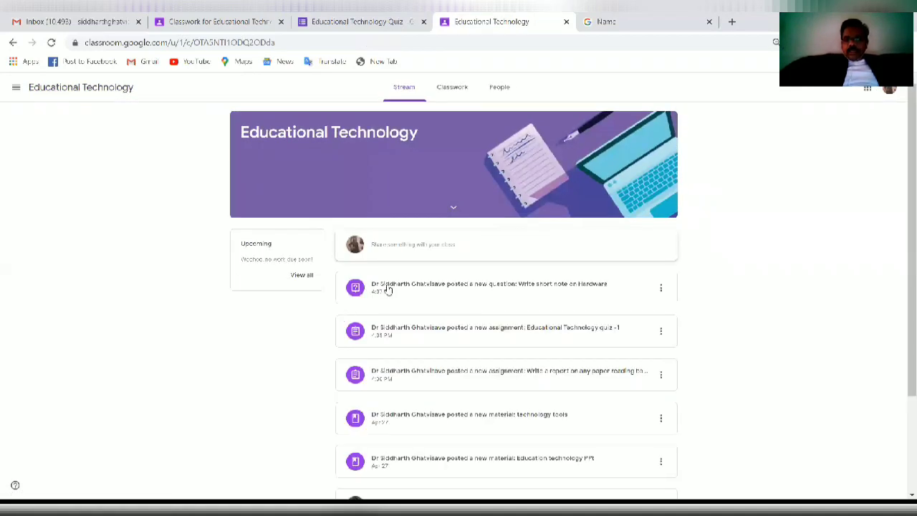
{"action": "scroll", "coordinate": [389, 291], "scroll_direction": "down", "scroll_amount": 2}
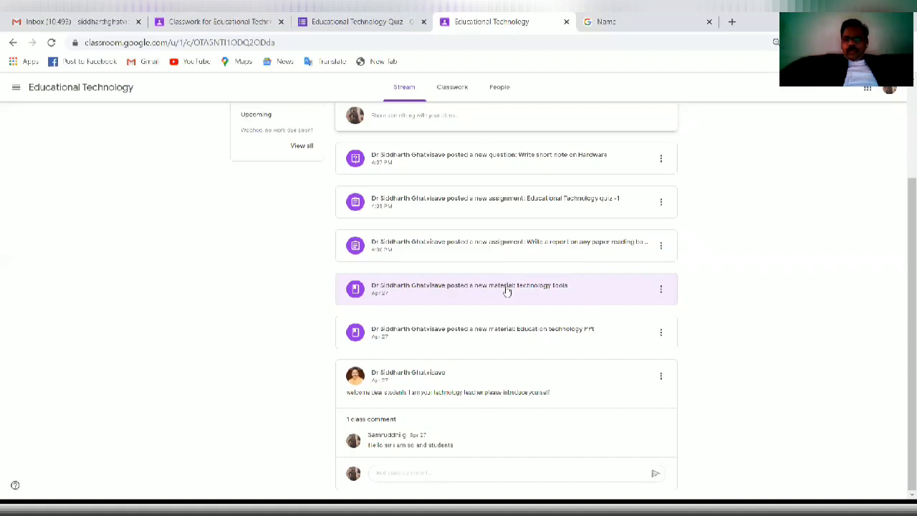
{"action": "scroll", "coordinate": [506, 292], "scroll_direction": "up", "scroll_amount": 1}
{"action": "scroll", "coordinate": [506, 290], "scroll_direction": "down", "scroll_amount": 1}
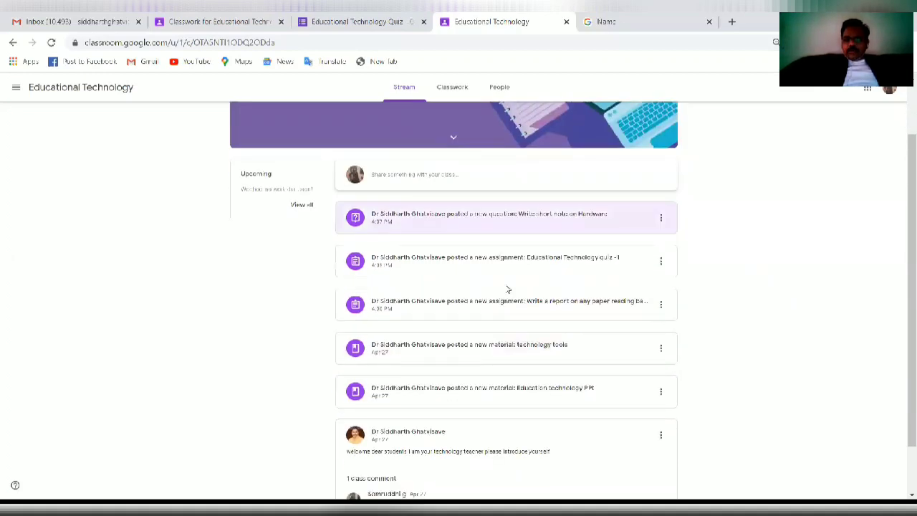
{"action": "scroll", "coordinate": [506, 289], "scroll_direction": "down", "scroll_amount": 1}
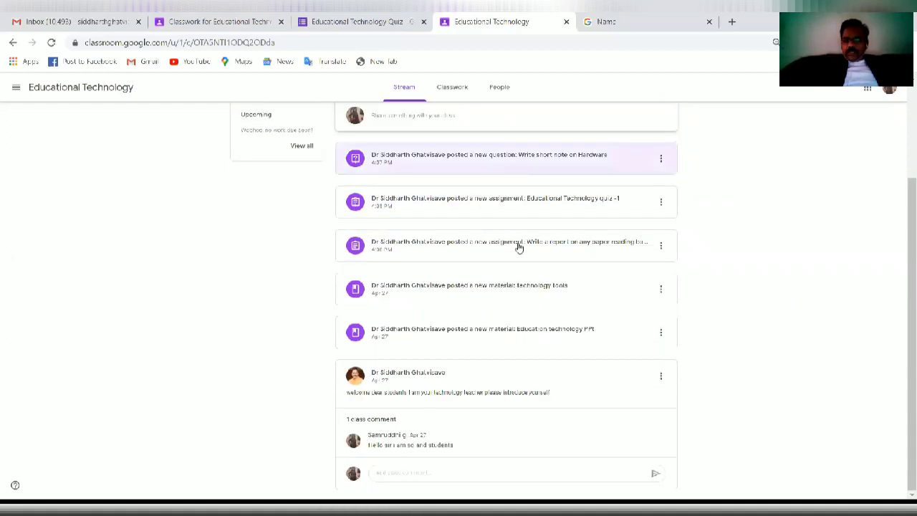
Open the report-writing assignment as the student and examine its options for adding work and marking it as done.
{"action": "left_click", "coordinate": [601, 254]}
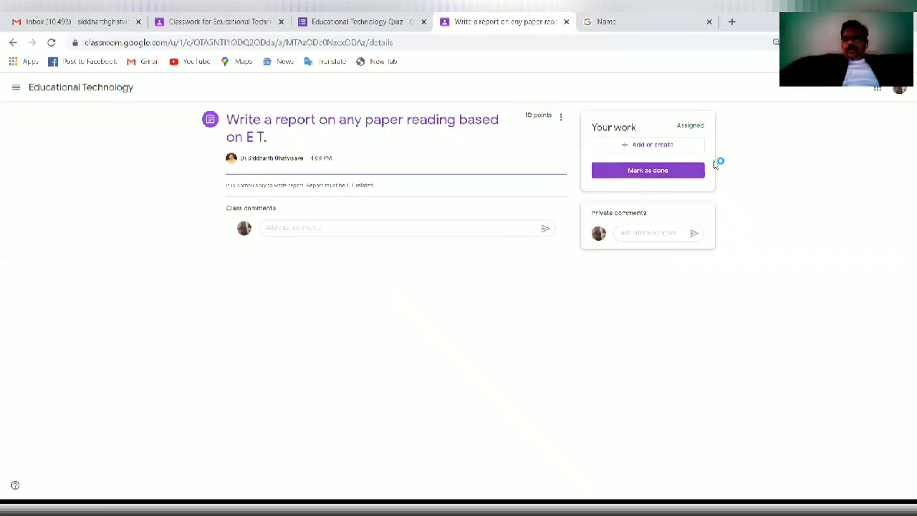
{"action": "left_click", "coordinate": [640, 148]}
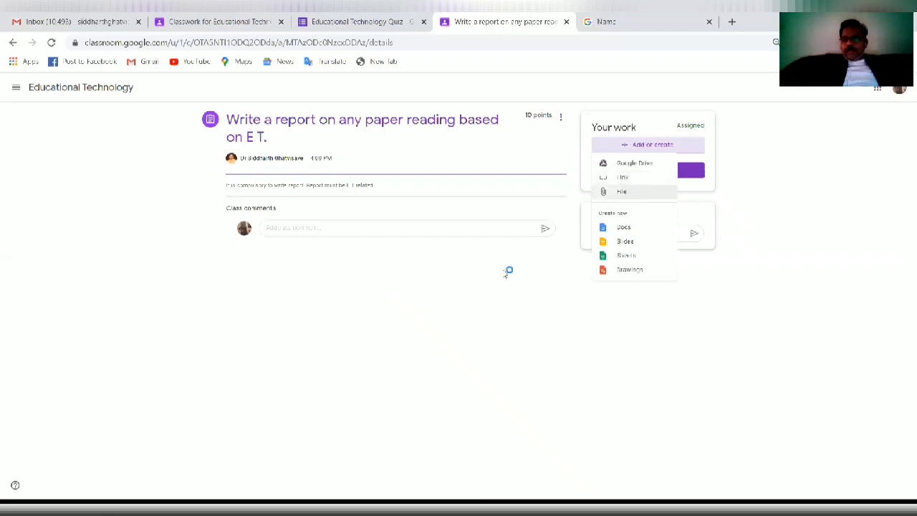
{"action": "left_click", "coordinate": [649, 178]}
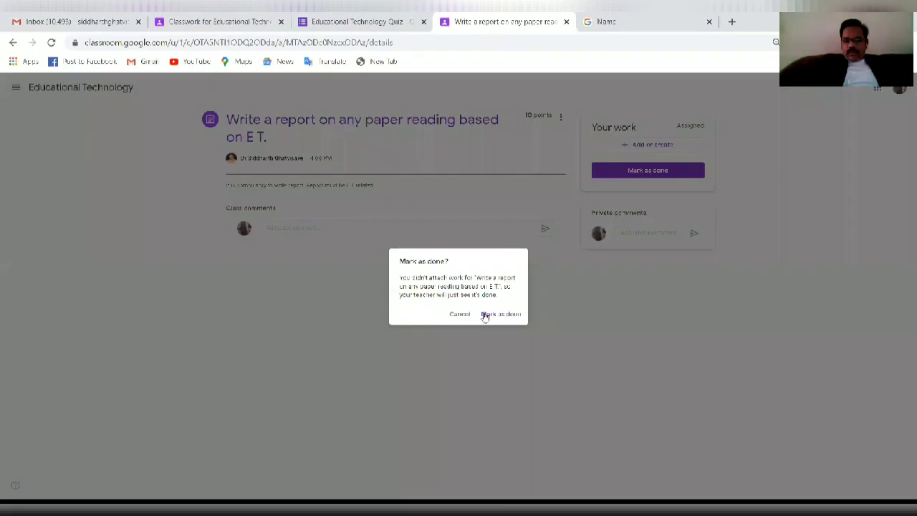
{"action": "left_click", "coordinate": [566, 213]}
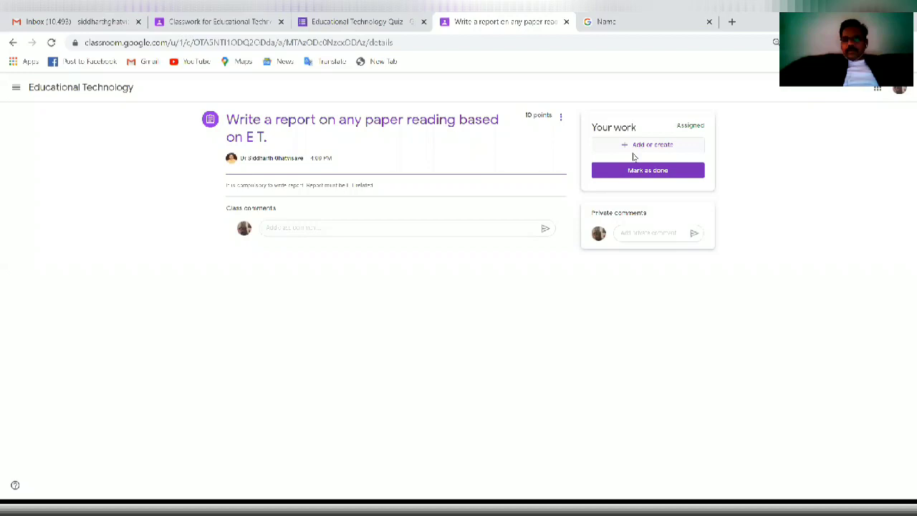
Attach the Good Teacher Jamboard file from Google Drive to the report-writing assignment.
{"action": "left_click", "coordinate": [635, 152]}
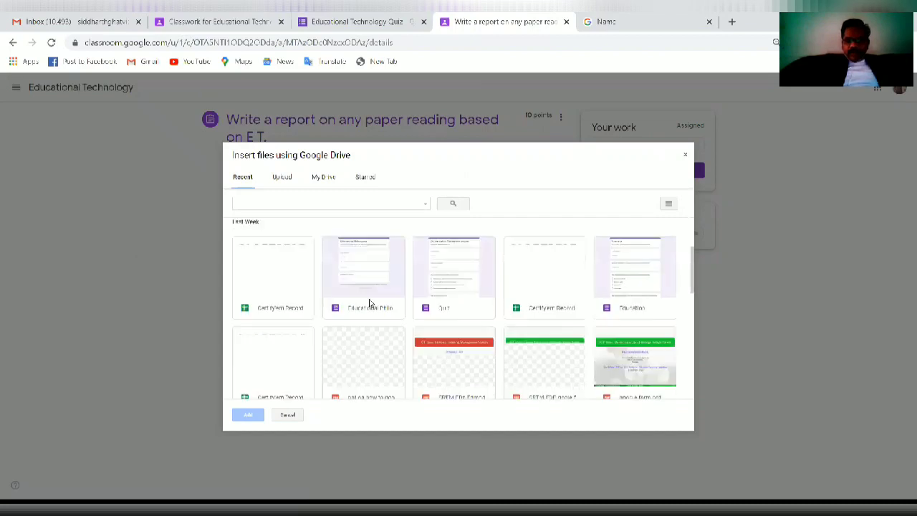
{"action": "scroll", "coordinate": [369, 303], "scroll_direction": "down", "scroll_amount": 2}
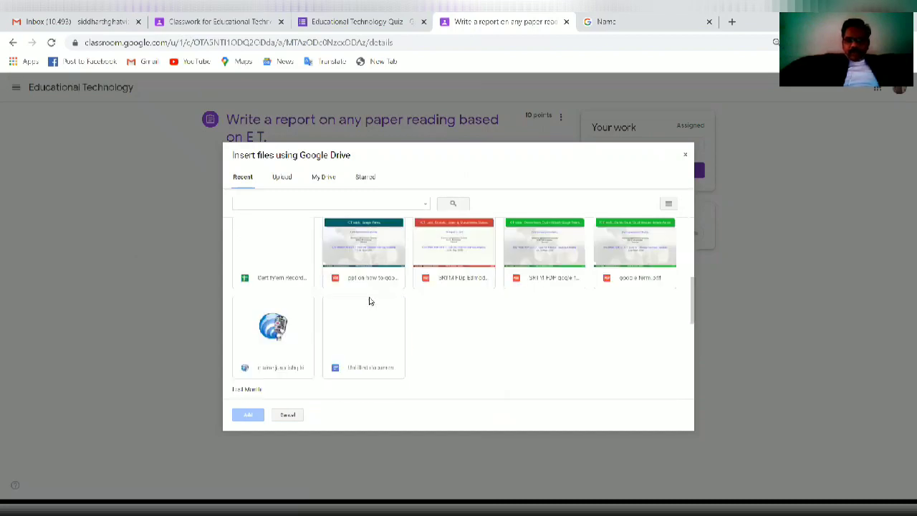
{"action": "scroll", "coordinate": [370, 301], "scroll_direction": "down", "scroll_amount": 1}
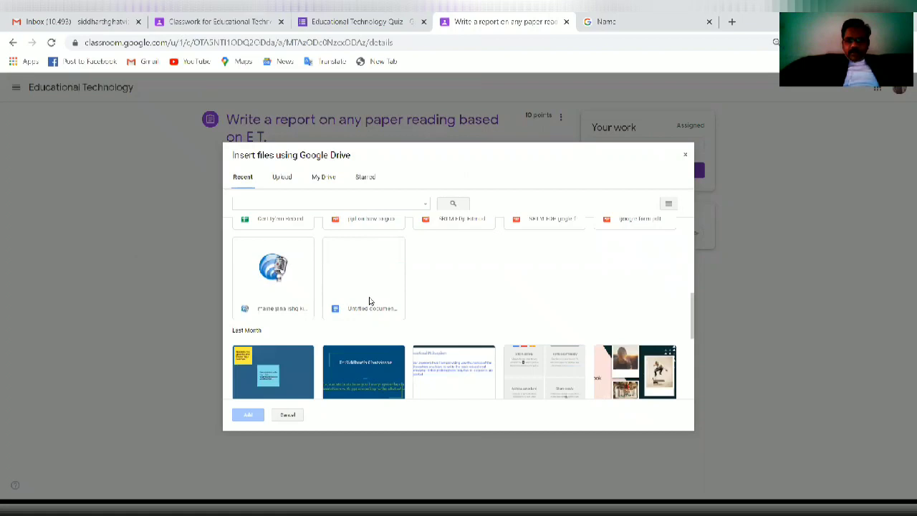
{"action": "scroll", "coordinate": [369, 302], "scroll_direction": "down", "scroll_amount": 2}
{"action": "scroll", "coordinate": [369, 301], "scroll_direction": "down", "scroll_amount": 1}
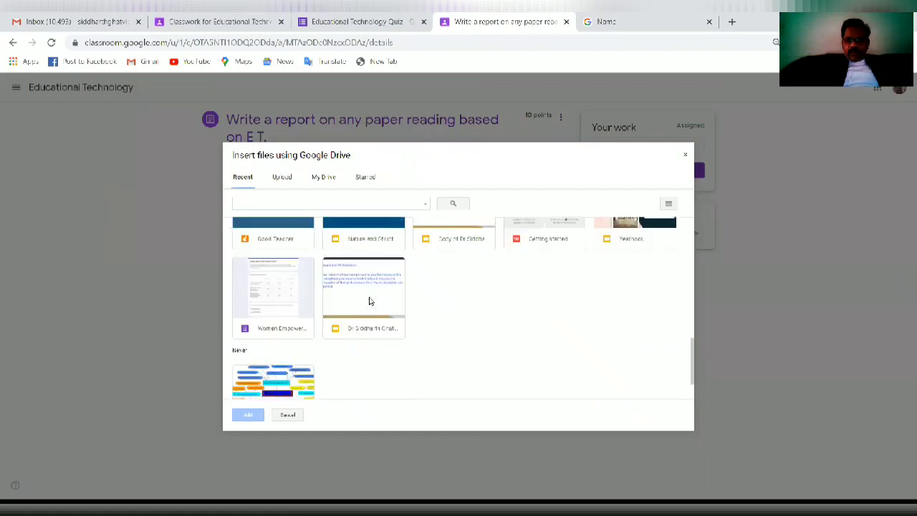
{"action": "scroll", "coordinate": [361, 298], "scroll_direction": "up", "scroll_amount": 2}
{"action": "scroll", "coordinate": [280, 262], "scroll_direction": "down", "scroll_amount": 1}
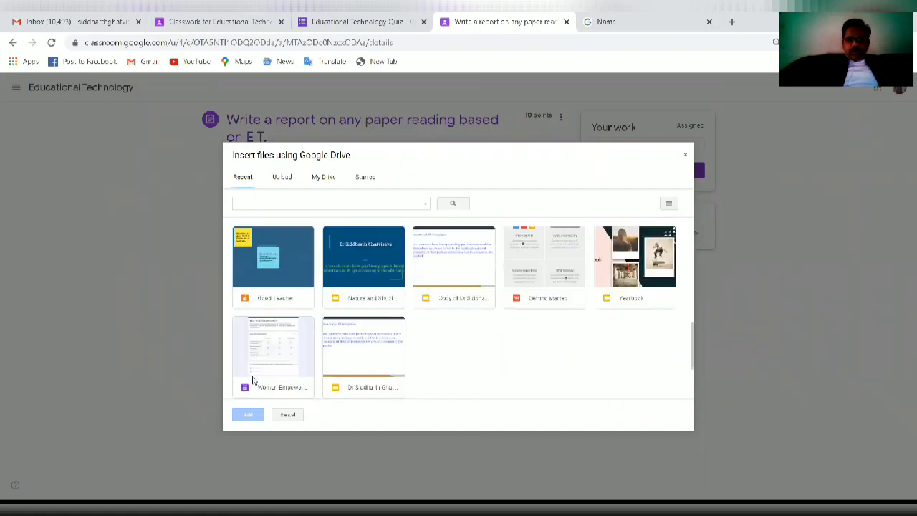
{"action": "left_click", "coordinate": [273, 265]}
{"action": "left_click", "coordinate": [248, 414]}
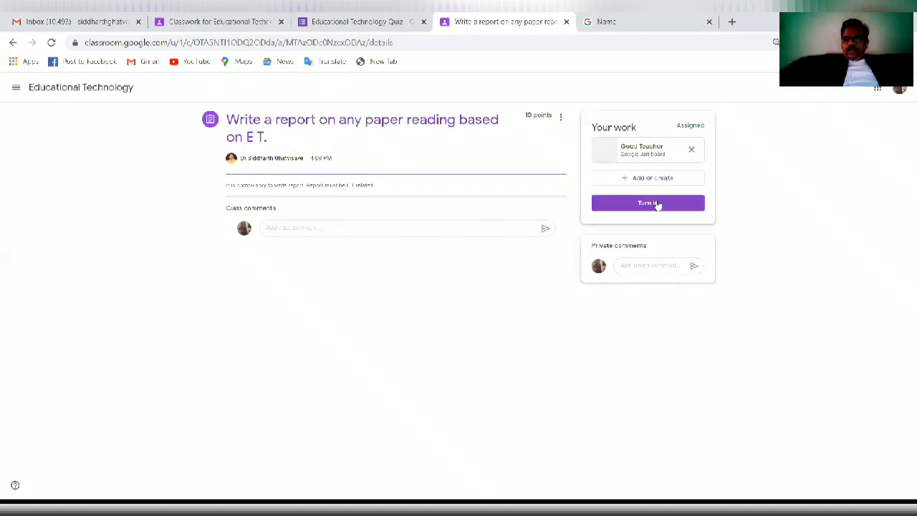
Turn in the report assignment with the attached Good Teacher file and confirm the submission.
{"action": "left_click", "coordinate": [629, 207]}
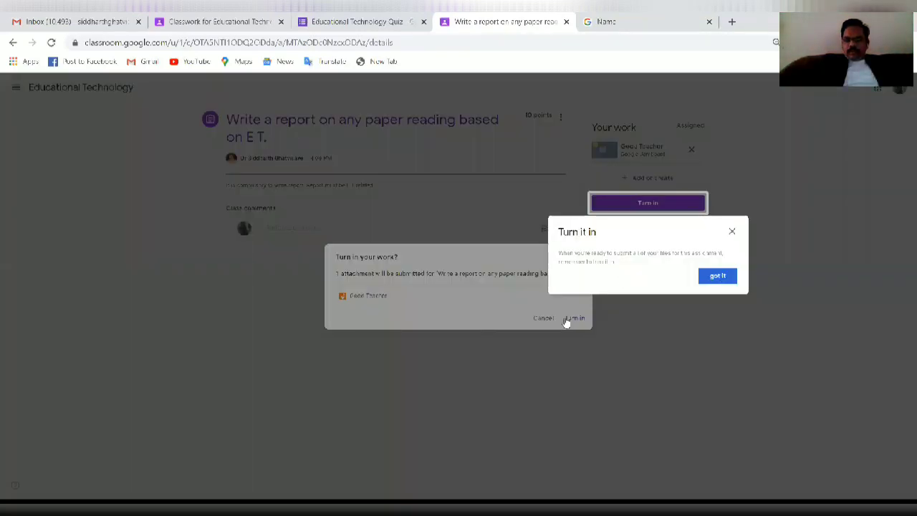
{"action": "left_click", "coordinate": [572, 321]}
{"action": "left_click", "coordinate": [574, 319]}
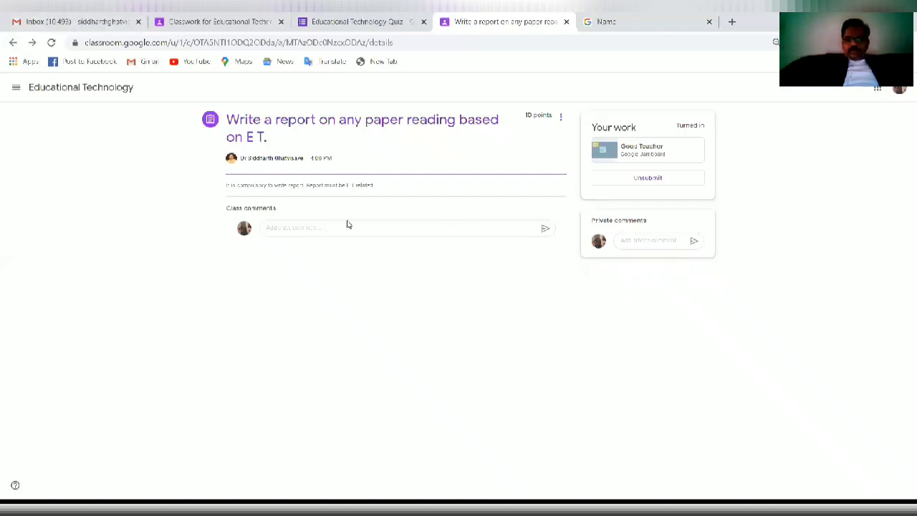
Post the class comment "submited" on the report-writing assignment.
{"action": "left_click", "coordinate": [301, 228]}
{"action": "type", "text": "submitted"}
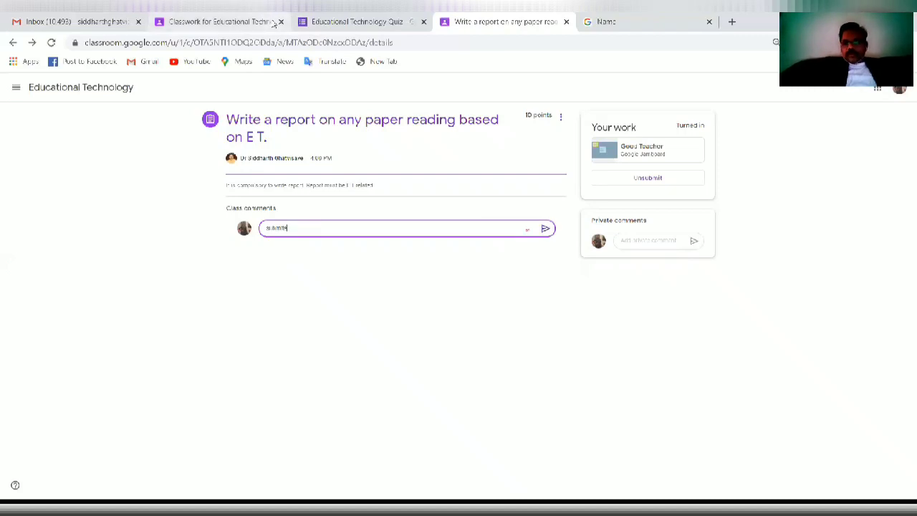
{"action": "left_click", "coordinate": [545, 229]}
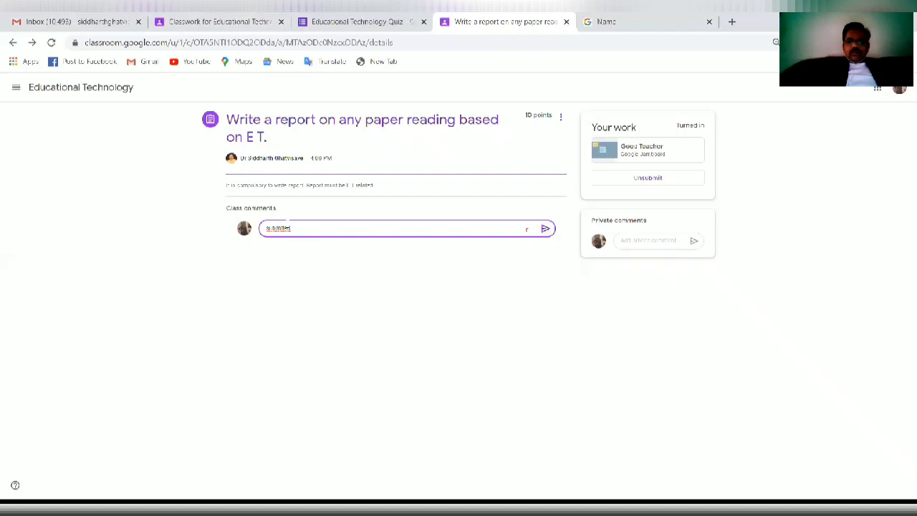
{"action": "double_click", "coordinate": [285, 228]}
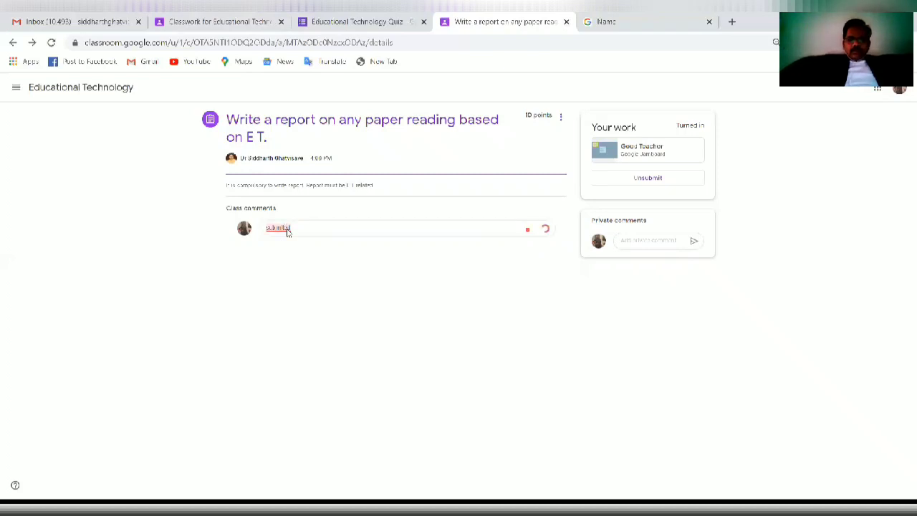
{"action": "right_click", "coordinate": [286, 231]}
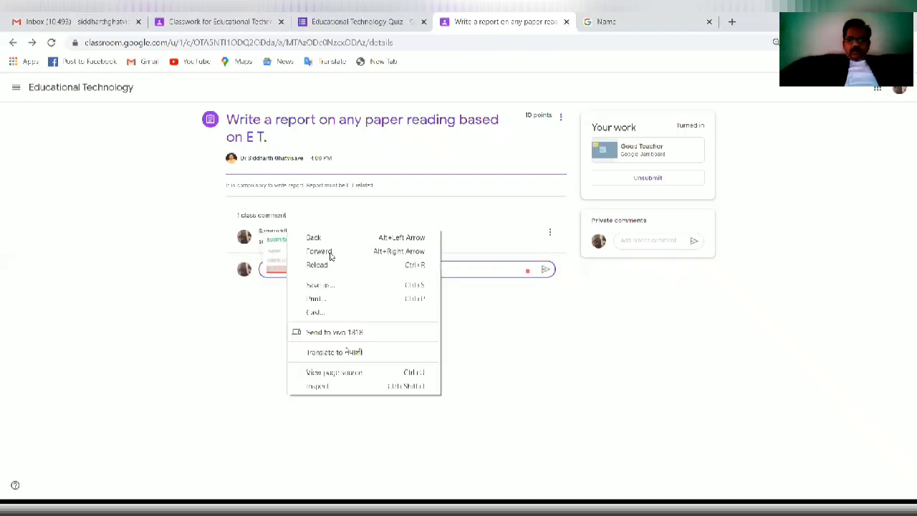
{"action": "left_click", "coordinate": [280, 311]}
{"action": "left_click", "coordinate": [39, 75]}
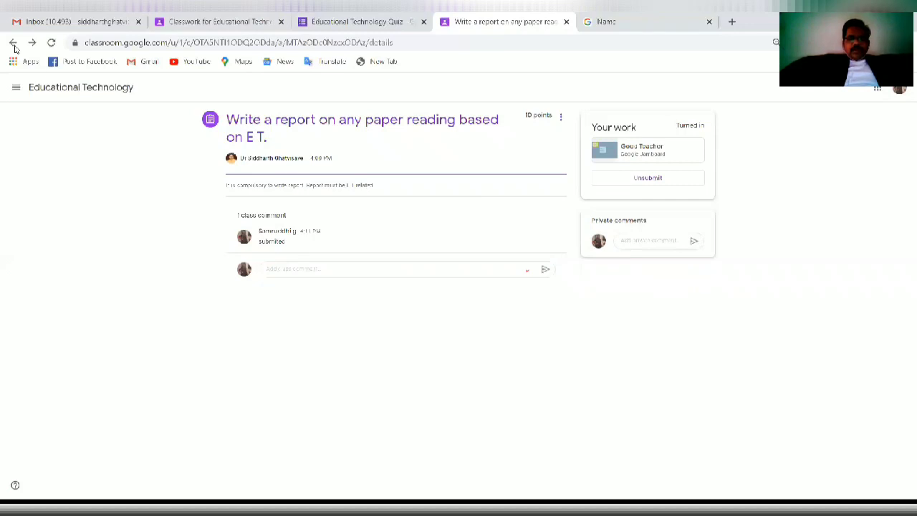
Open the quiz form from the Educational Technology quiz -1 assignment, answer Central processing unit, and submit the response.
{"action": "left_click", "coordinate": [109, 90]}
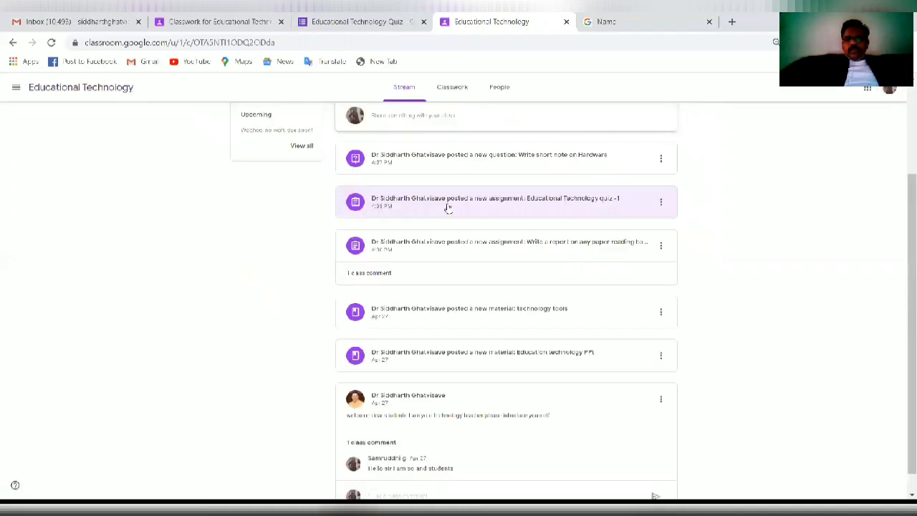
{"action": "left_click", "coordinate": [447, 206]}
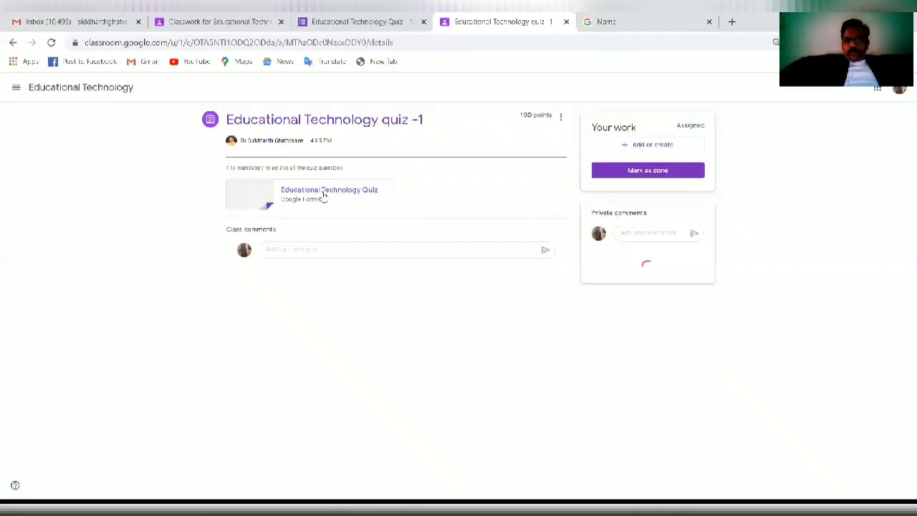
{"action": "left_click", "coordinate": [323, 193]}
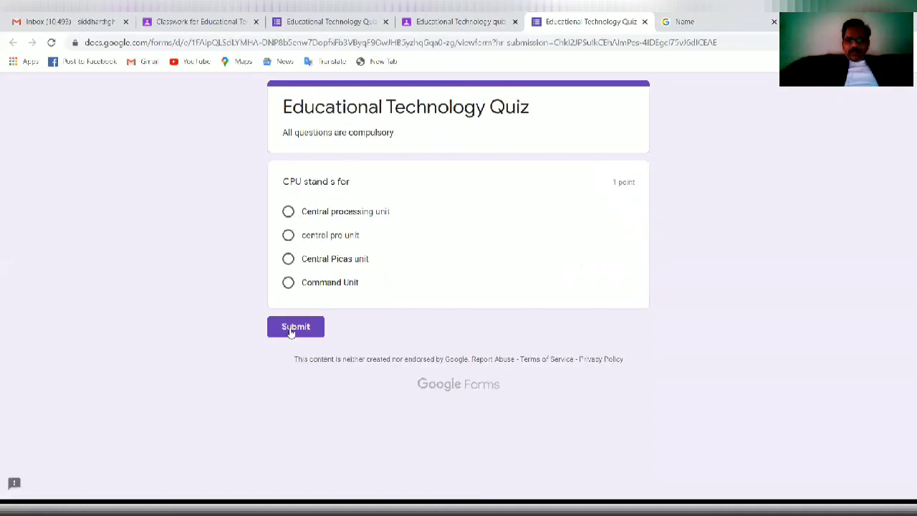
{"action": "left_click", "coordinate": [288, 211]}
{"action": "left_click", "coordinate": [305, 327]}
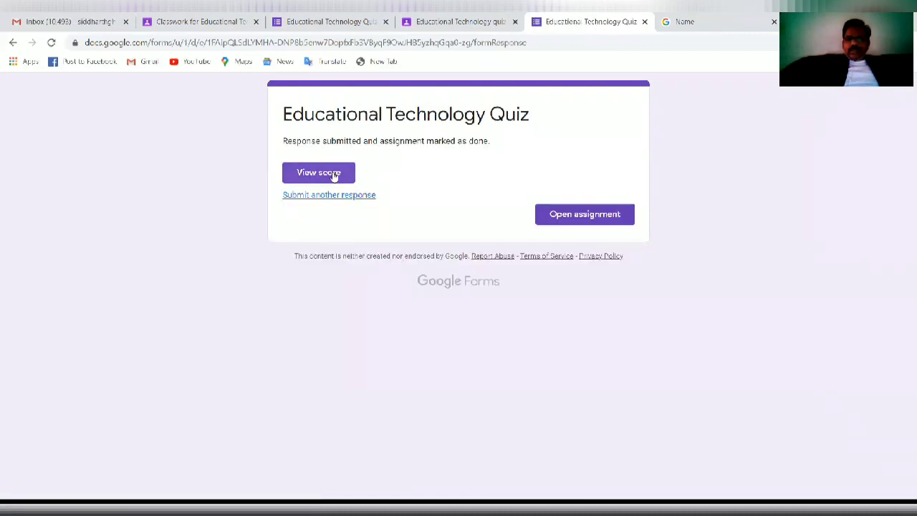
View the score of the submitted quiz response and return to the quiz assignment page.
{"action": "left_click", "coordinate": [615, 219]}
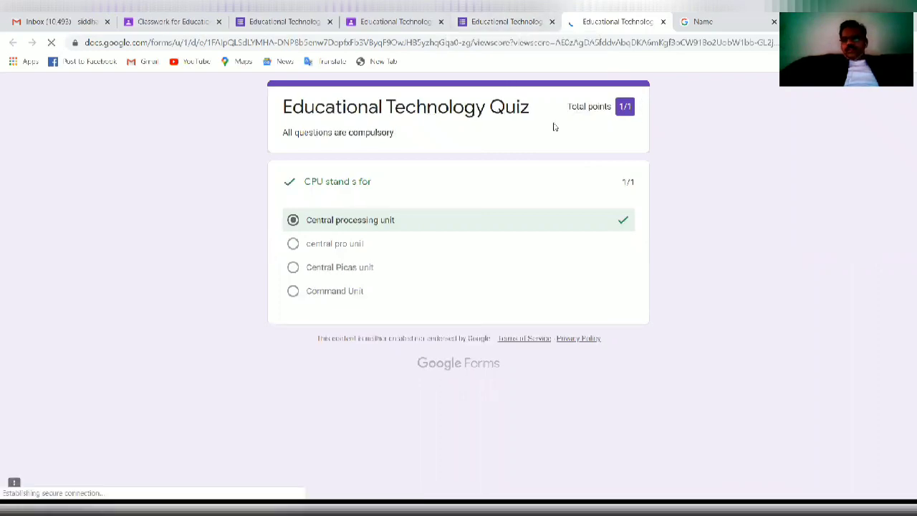
{"action": "left_click", "coordinate": [411, 26]}
{"action": "key", "text": "ctrl+Page_Up"}
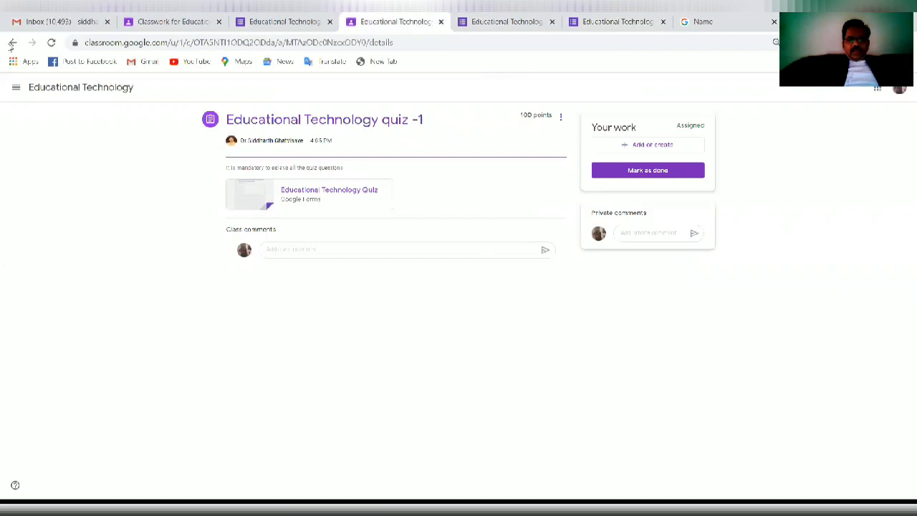
Open the Write short note on Hardware question from the class stream, fill in a placeholder text answer, and turn it in.
{"action": "key", "text": "alt+Left"}
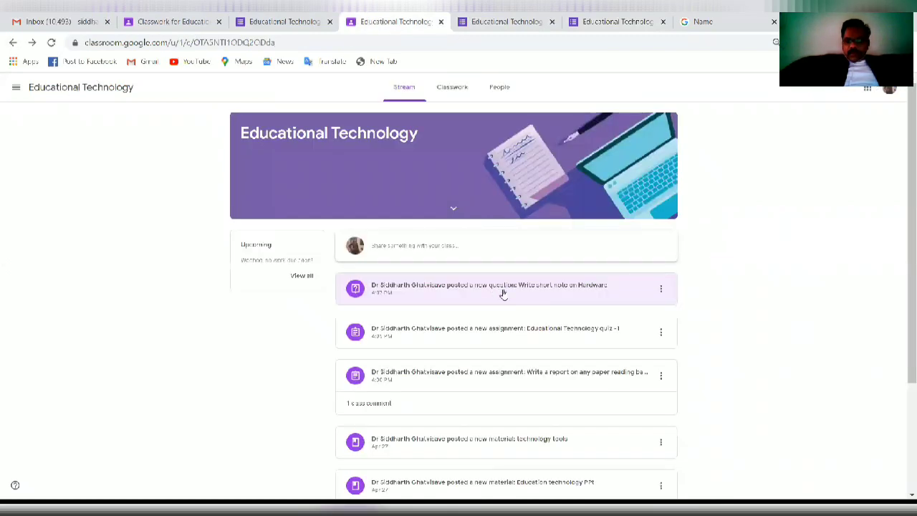
{"action": "left_click", "coordinate": [512, 294]}
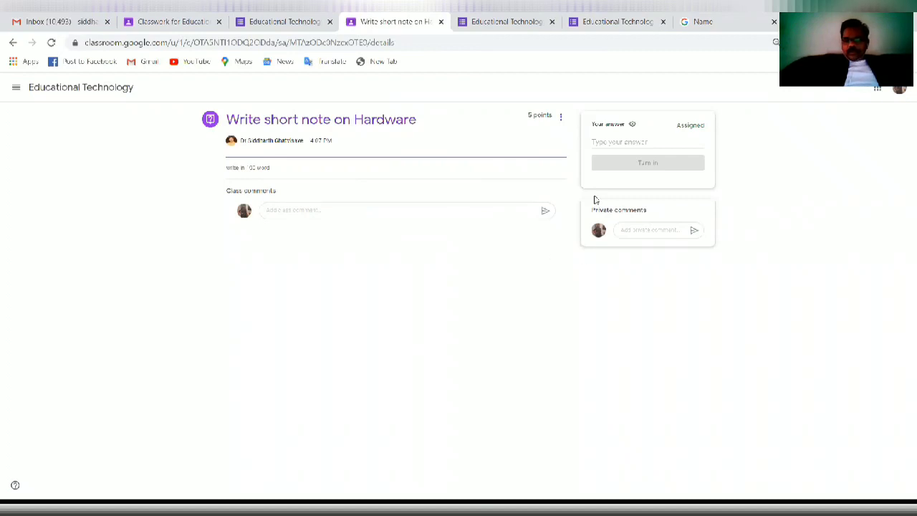
{"action": "left_click", "coordinate": [624, 138]}
{"action": "type", "text": "Wsheajaecsajka"}
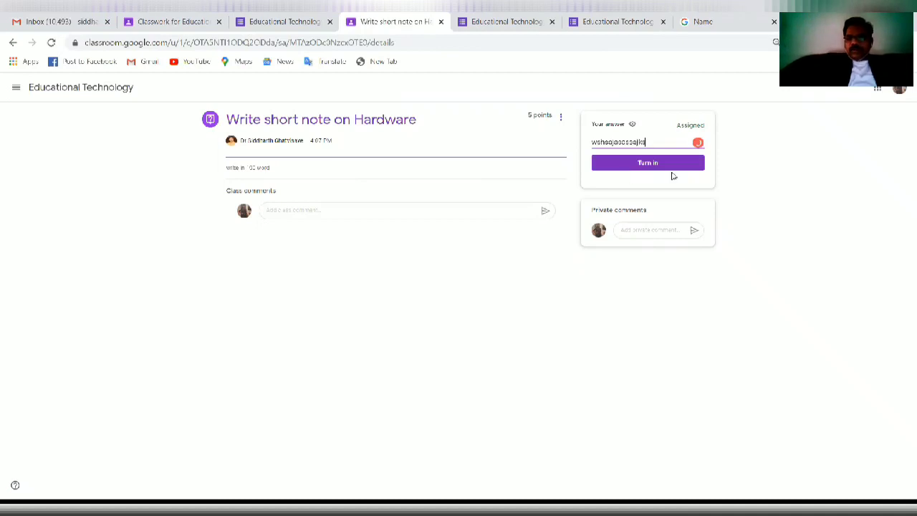
{"action": "type", "text": "kjas askbakjshjbasbakjBS."}
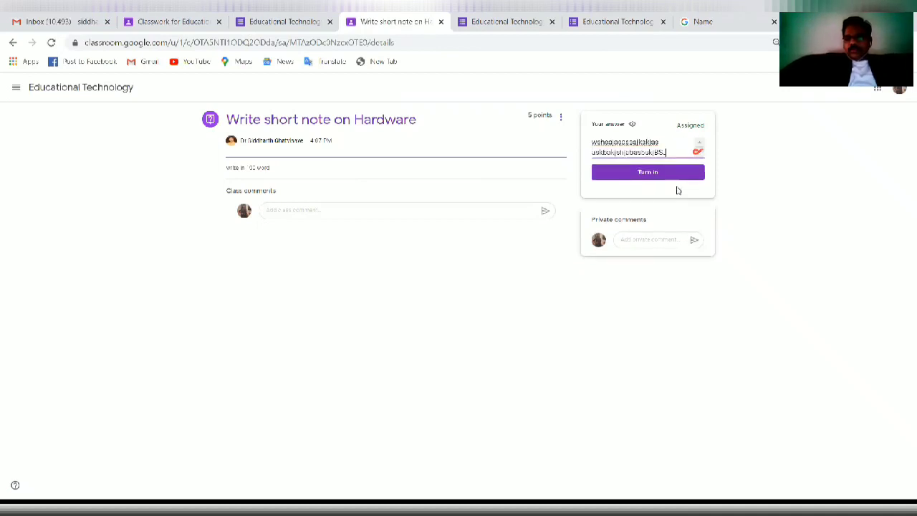
{"action": "type", "text": "vuHKHAJah"}
{"action": "type", "text": "jkAxbakKSB "}
{"action": "type", "text": "KHDASkjsJASajs"}
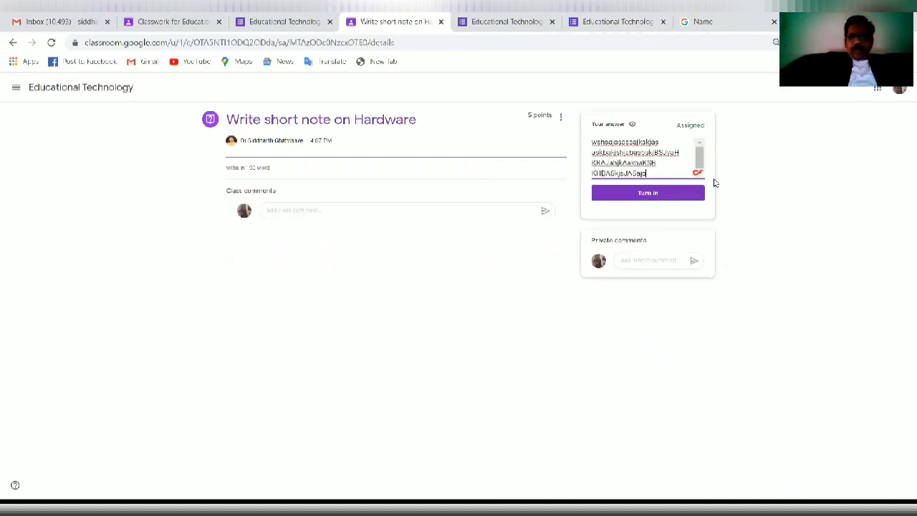
{"action": "type", "text": "AJKD GSKJJ Hell"}
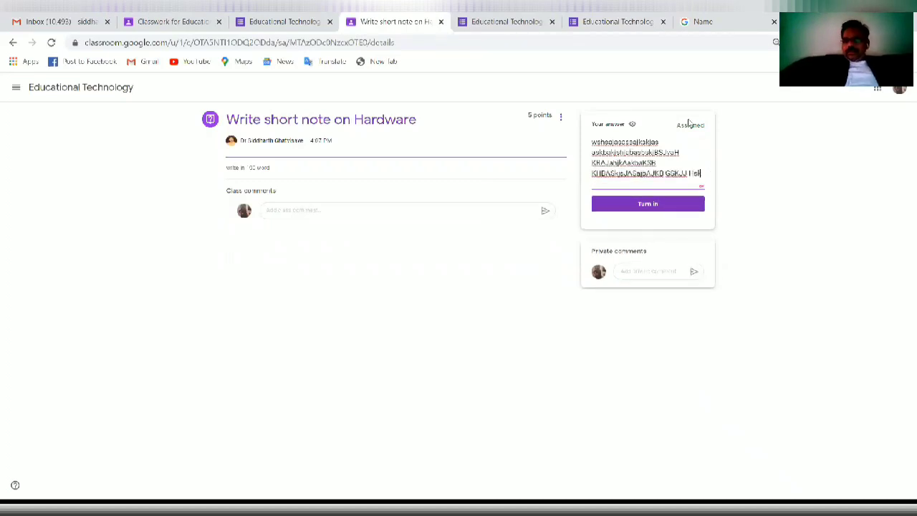
{"action": "type", "text": "skS"}
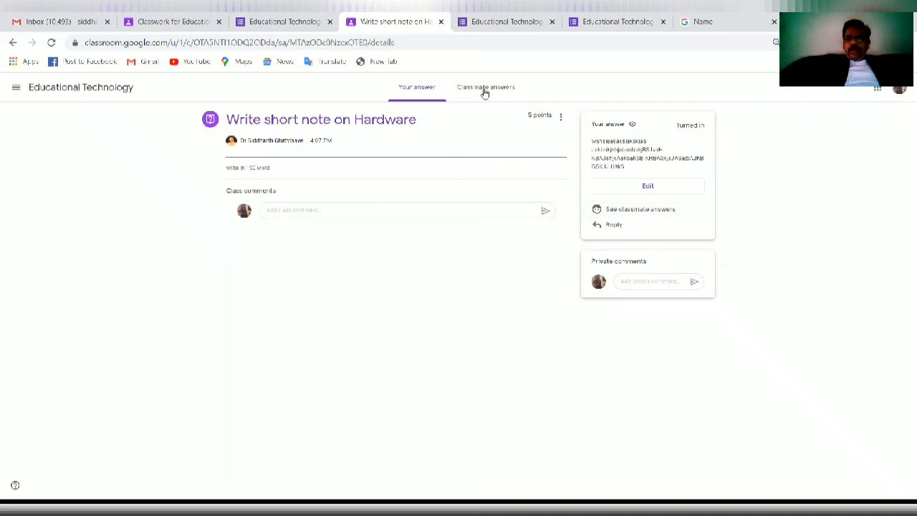
View the classmate answers to the hardware question and switch back to the teacher account's Classwork page.
{"action": "left_click", "coordinate": [445, 93]}
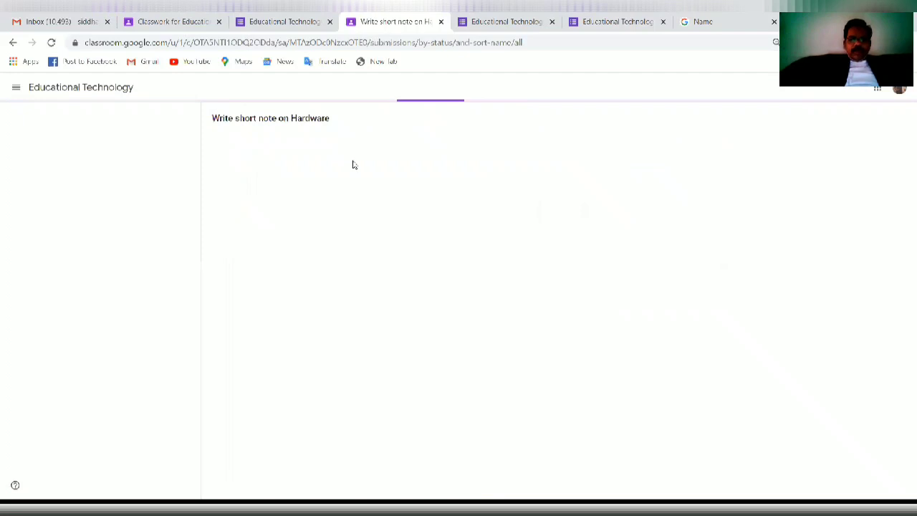
{"action": "left_click", "coordinate": [427, 95]}
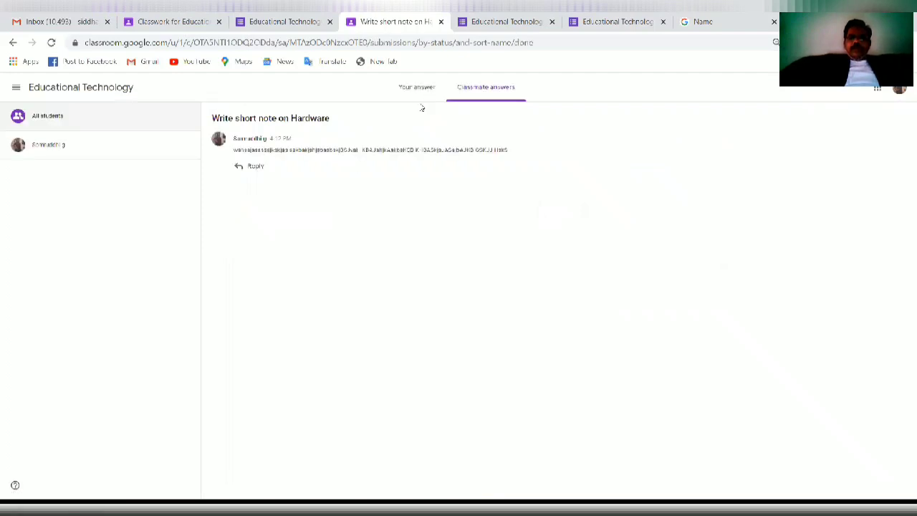
{"action": "left_click", "coordinate": [259, 26]}
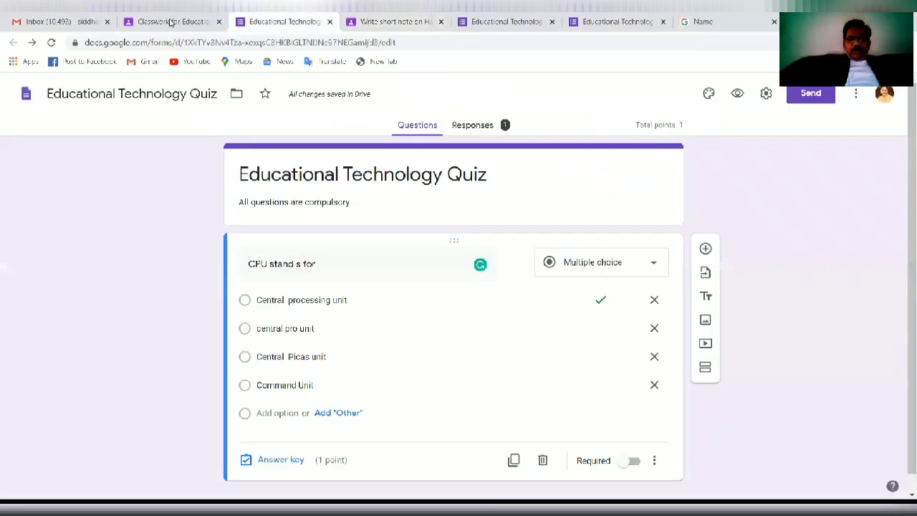
{"action": "left_click", "coordinate": [172, 23]}
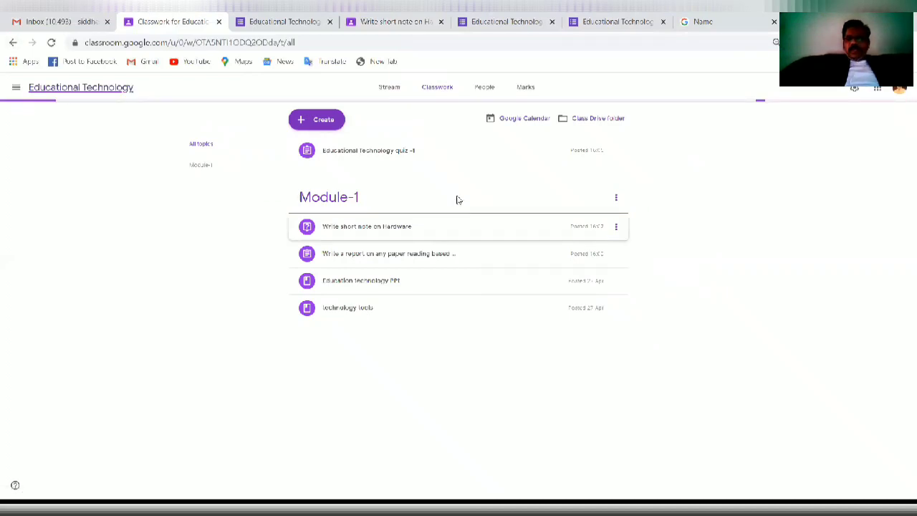
Review the stream, Classwork and People pages of the Educational Technology class as the teacher.
{"action": "key", "text": "alt+Left"}
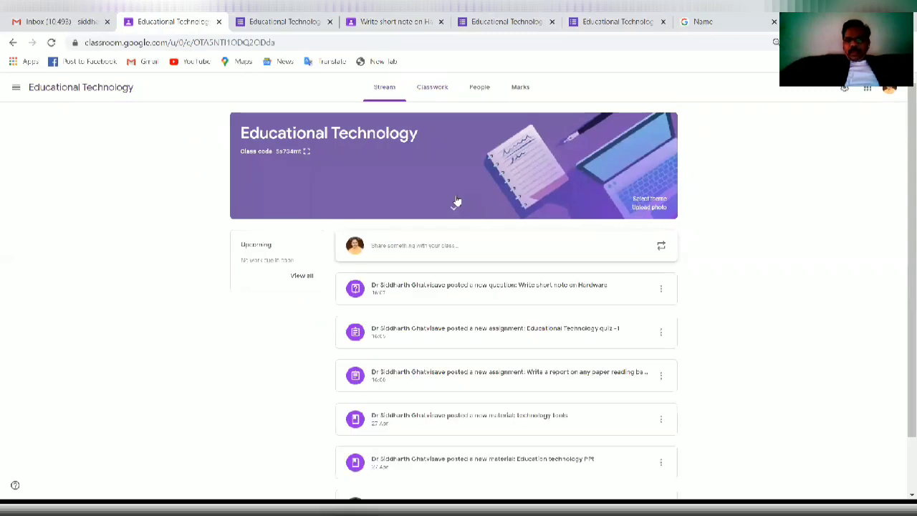
{"action": "scroll", "coordinate": [453, 196], "scroll_direction": "down", "scroll_amount": 1}
{"action": "left_click", "coordinate": [434, 88]}
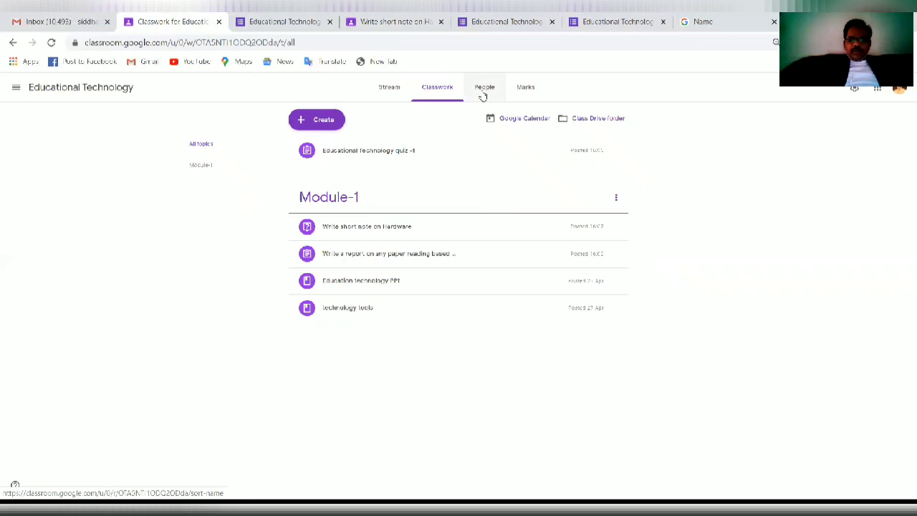
{"action": "left_click", "coordinate": [483, 92]}
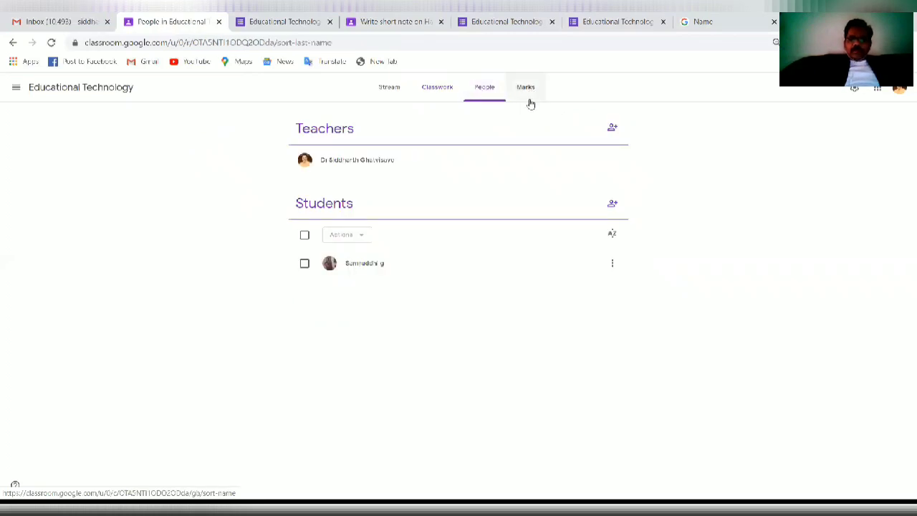
Open the students' answers for Write short note on Hardware from the class marks overview.
{"action": "left_click", "coordinate": [530, 104]}
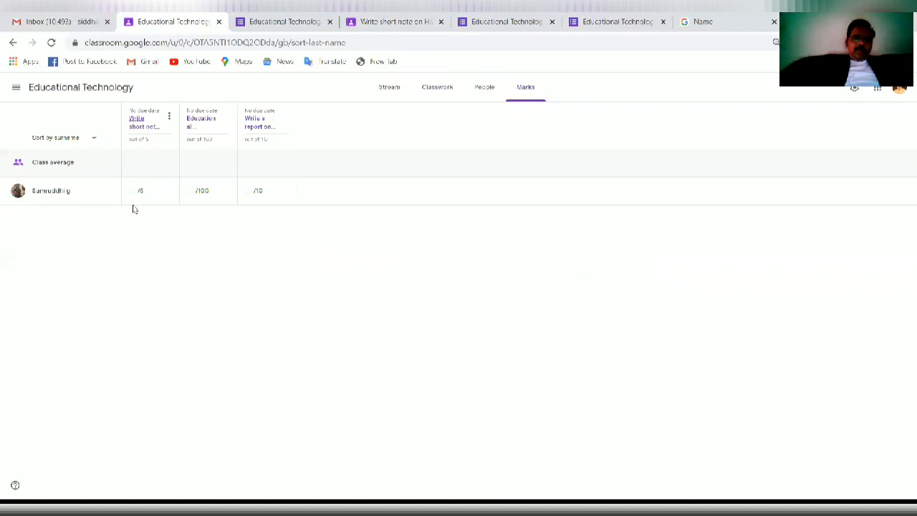
{"action": "left_click", "coordinate": [142, 124]}
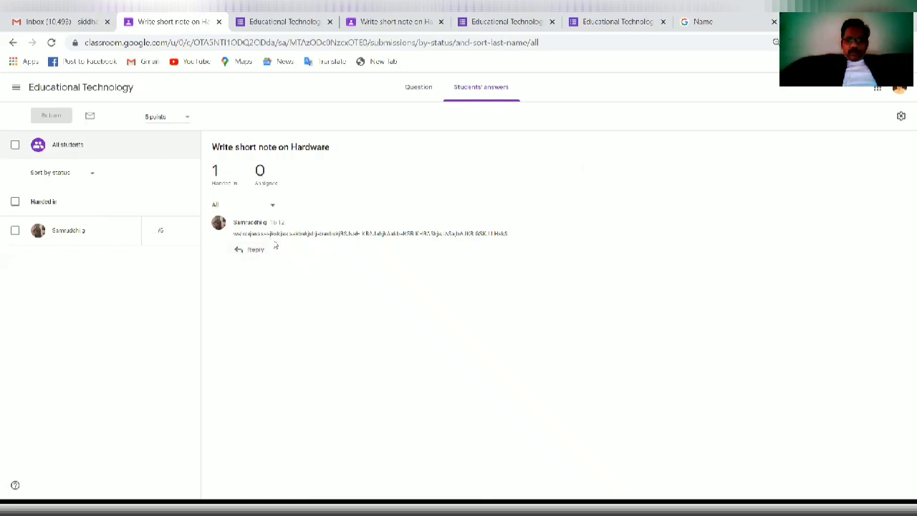
Give the student's answer to Write short note on Hardware a mark of 2 out of 5.
{"action": "left_click", "coordinate": [273, 205]}
{"action": "left_click", "coordinate": [256, 256]}
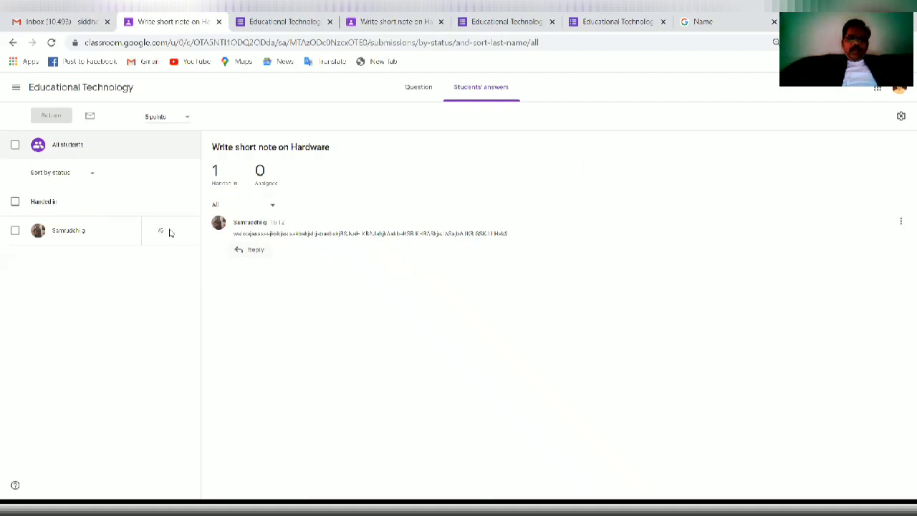
{"action": "left_click", "coordinate": [161, 235]}
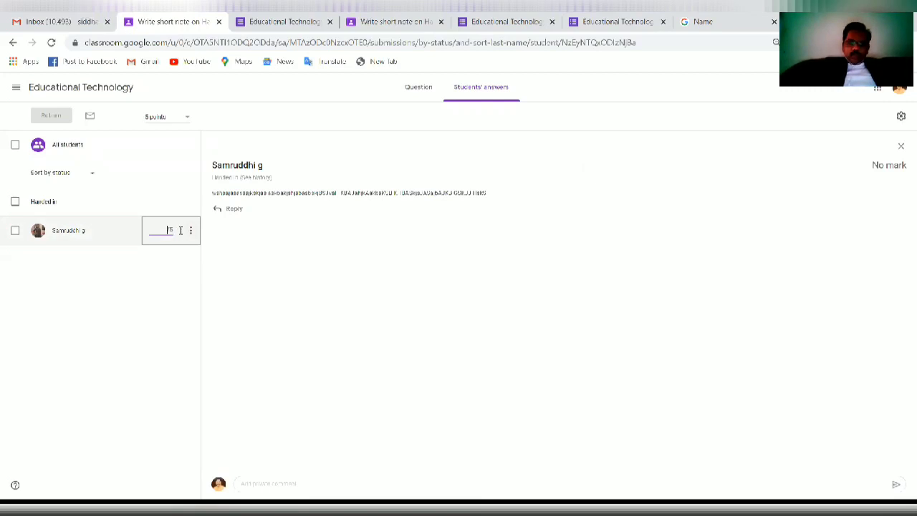
{"action": "type", "text": "02"}
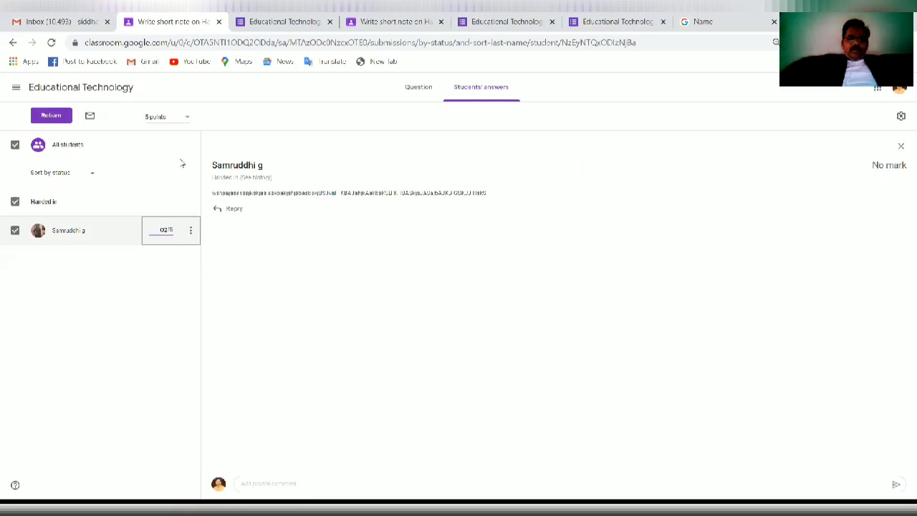
{"action": "key", "text": "Return"}
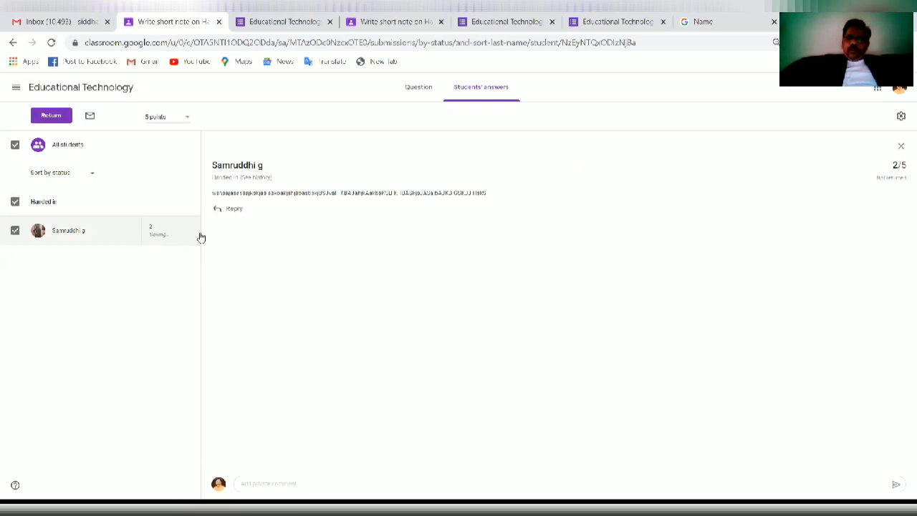
Open the student work for Educational Technology quiz -1 from the class marks overview and view its attached quiz form.
{"action": "left_click", "coordinate": [419, 93]}
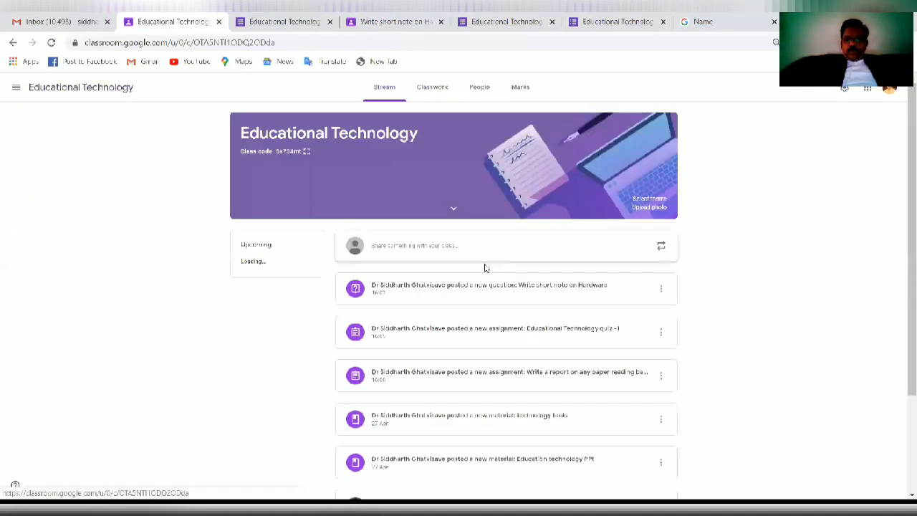
{"action": "left_click", "coordinate": [521, 89]}
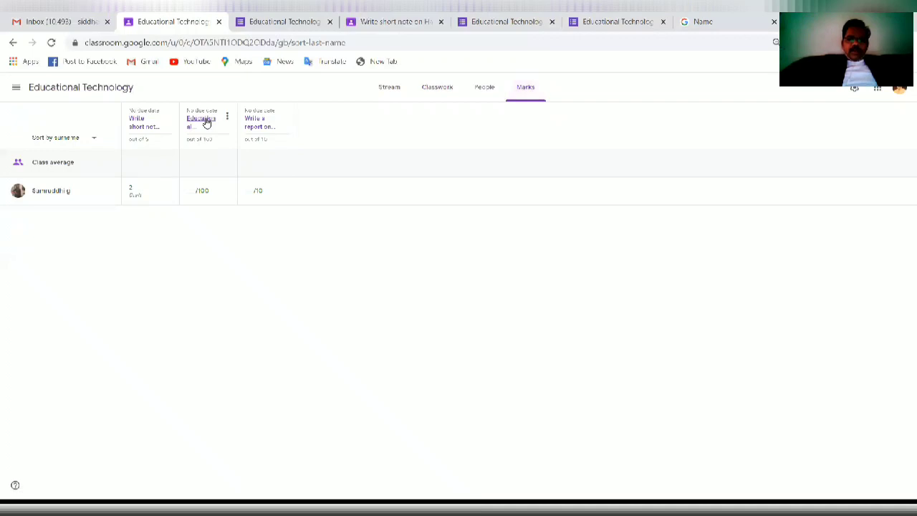
{"action": "left_click", "coordinate": [205, 120]}
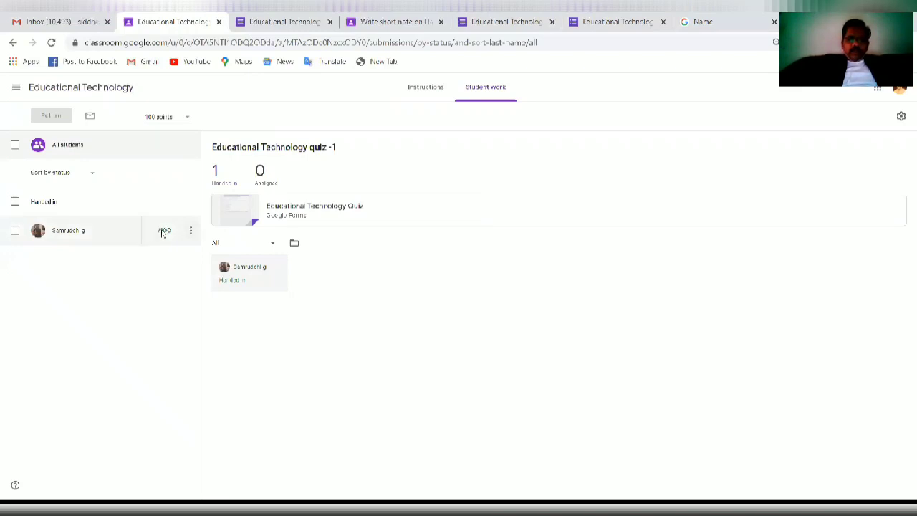
{"action": "left_click", "coordinate": [308, 207]}
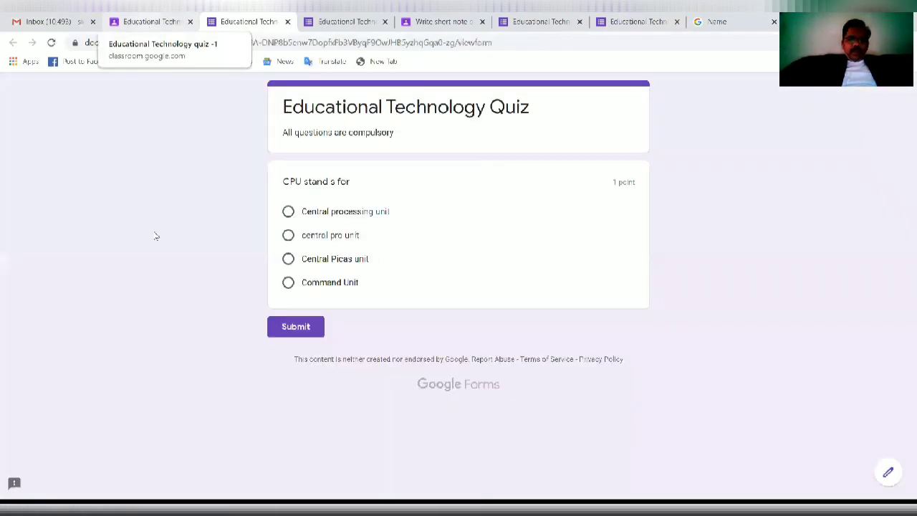
{"action": "key", "text": "ctrl+Page_Up"}
Mark the student's quiz 100 out of 100 and return it with the private comment GOOD.
{"action": "left_click", "coordinate": [159, 229]}
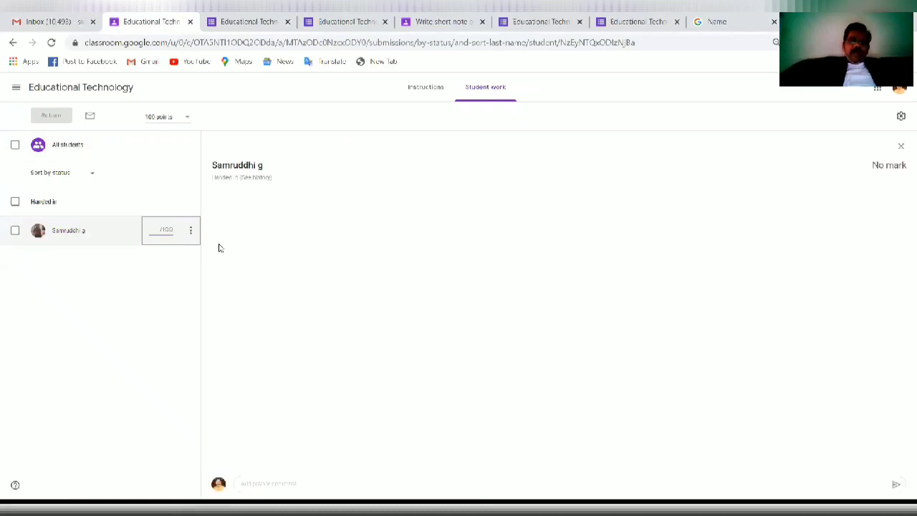
{"action": "type", "text": "100"}
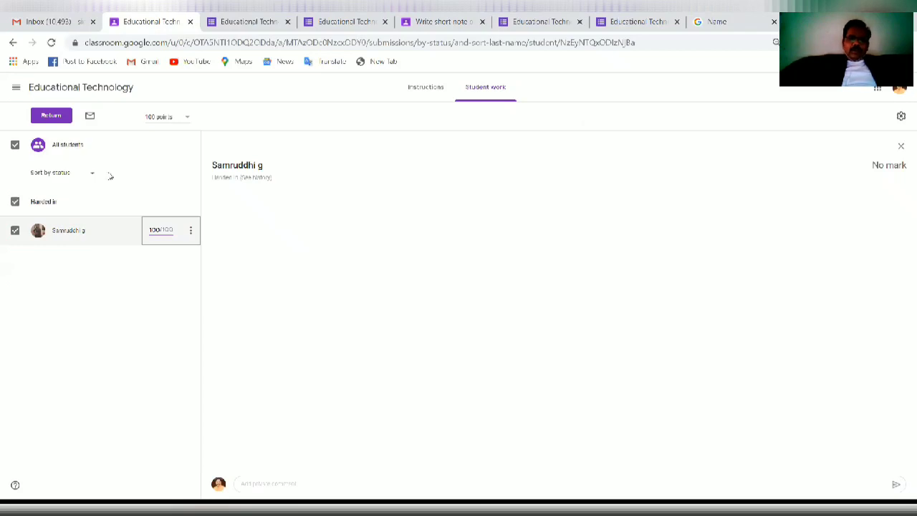
{"action": "left_click", "coordinate": [63, 121]}
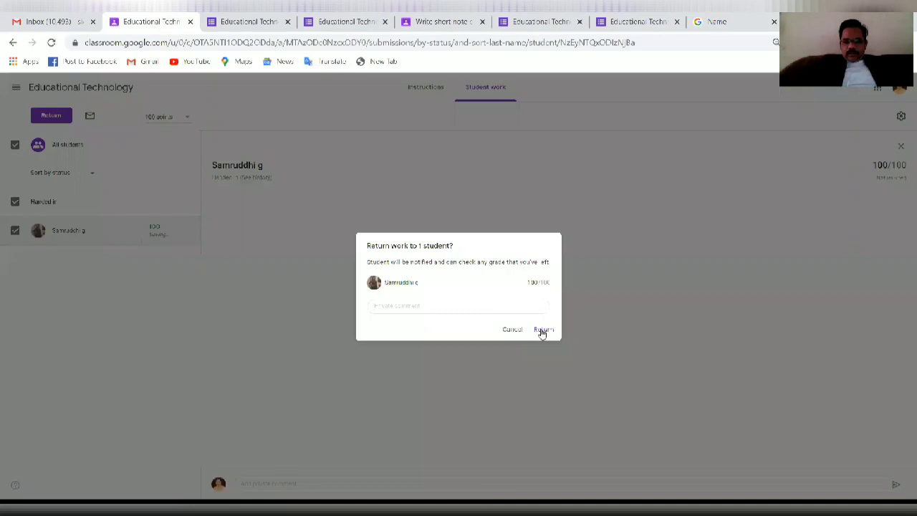
{"action": "left_click", "coordinate": [436, 307]}
{"action": "type", "text": "GOOD"}
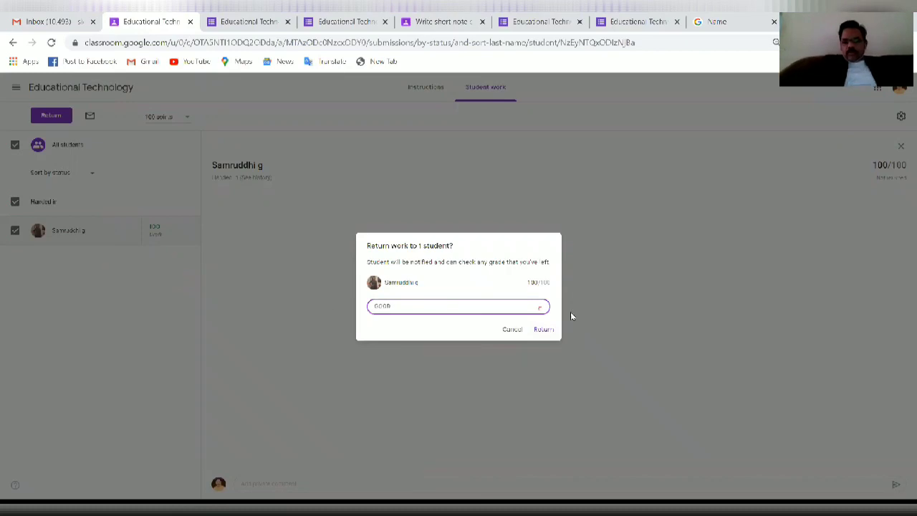
{"action": "key", "text": "Return"}
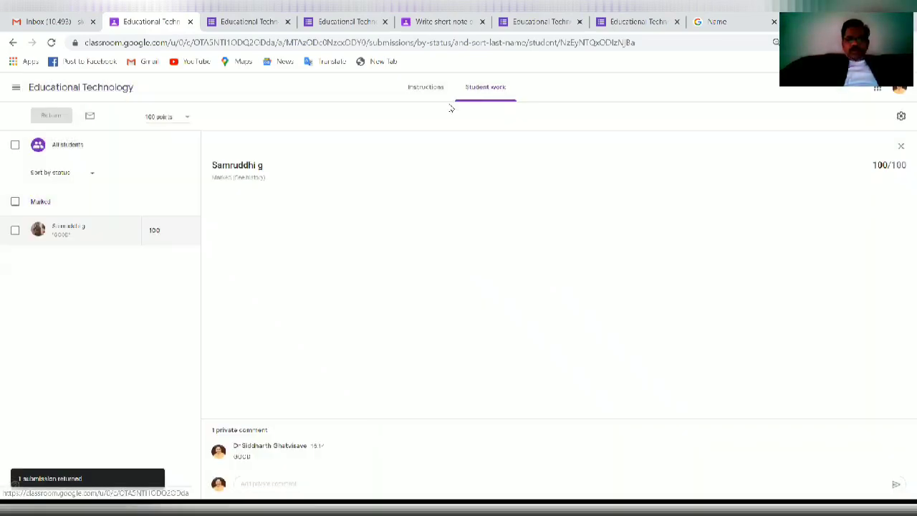
Open the student work for the report on any paper reading based on E.T. from the class marks overview.
{"action": "left_click", "coordinate": [422, 89]}
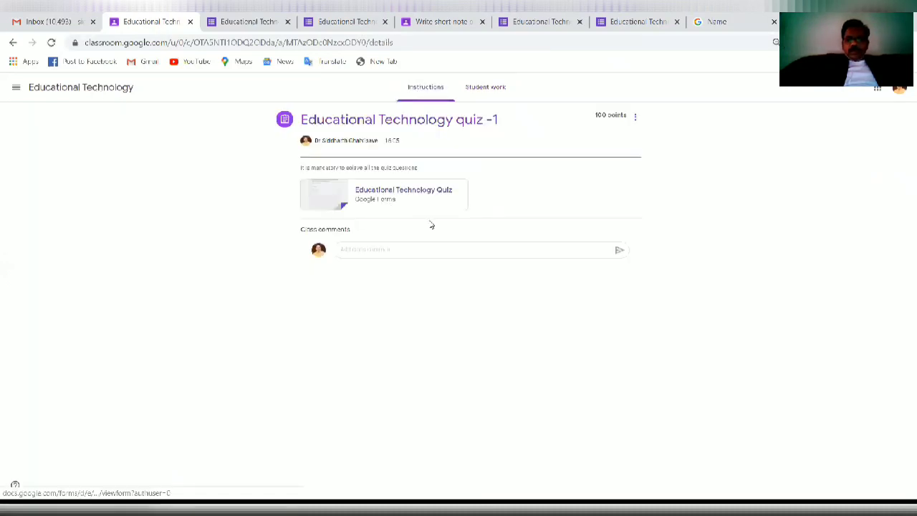
{"action": "left_click", "coordinate": [437, 88]}
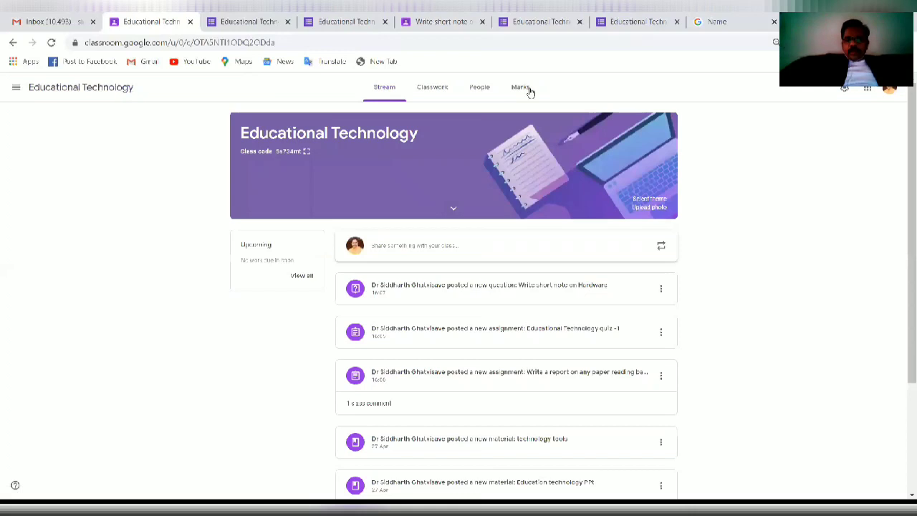
{"action": "left_click", "coordinate": [522, 88]}
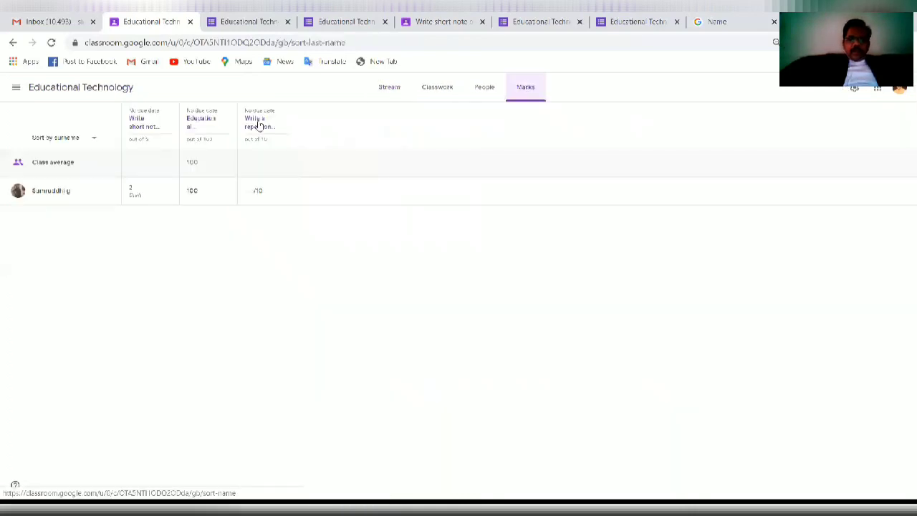
{"action": "left_click", "coordinate": [271, 129]}
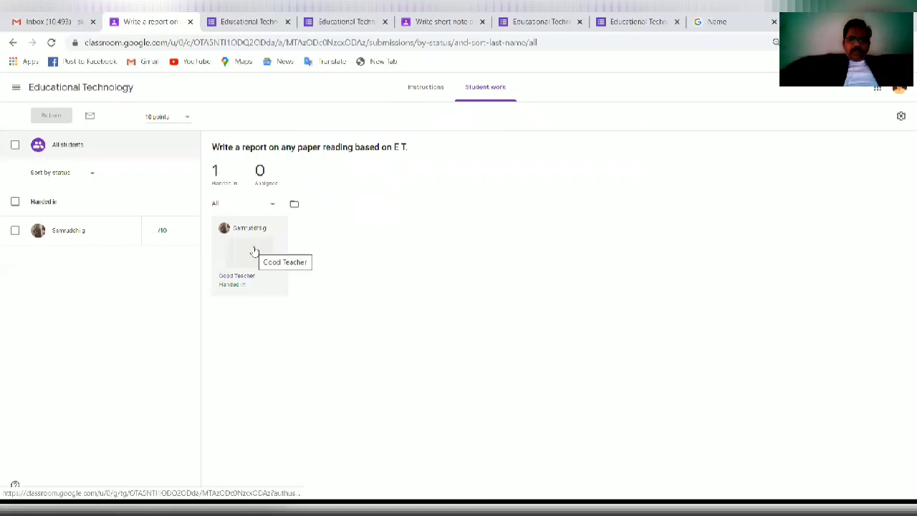
Mark the student's report 8 out of 10 and return it without a private comment.
{"action": "left_click", "coordinate": [158, 231]}
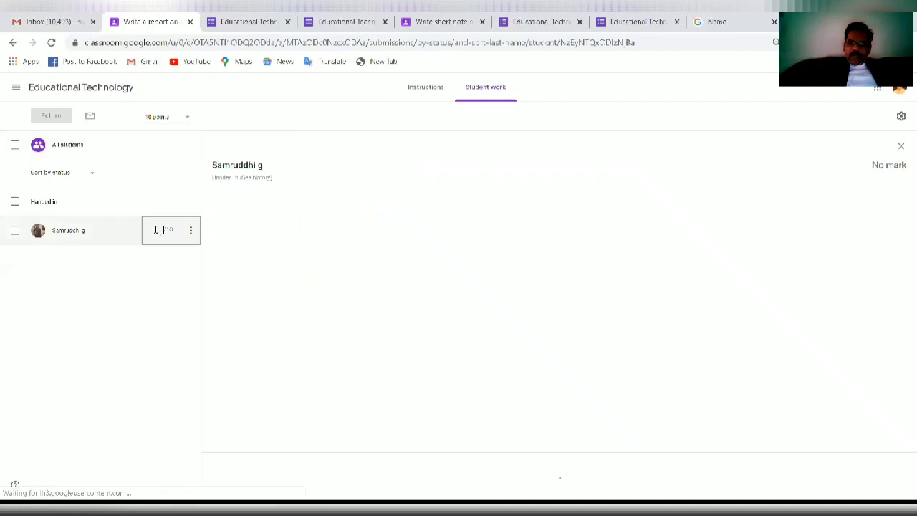
{"action": "type", "text": "8"}
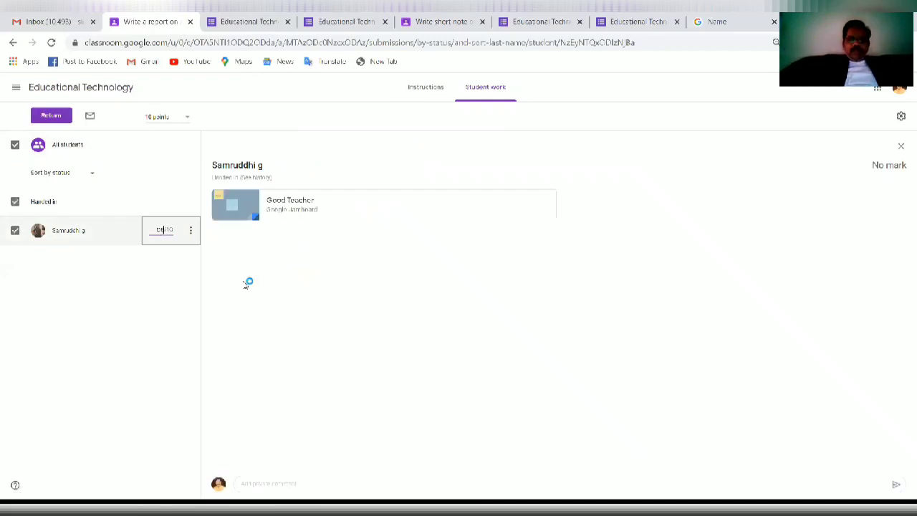
{"action": "left_click", "coordinate": [51, 115]}
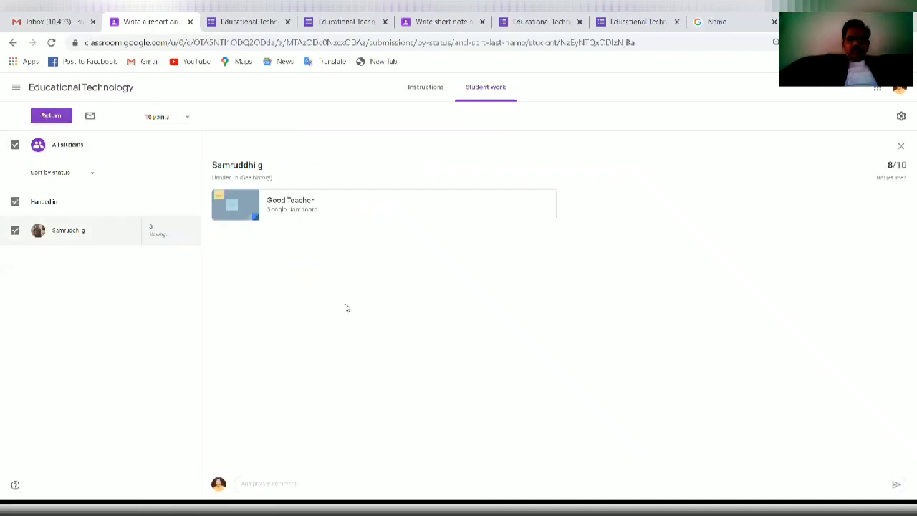
{"action": "left_click", "coordinate": [538, 329]}
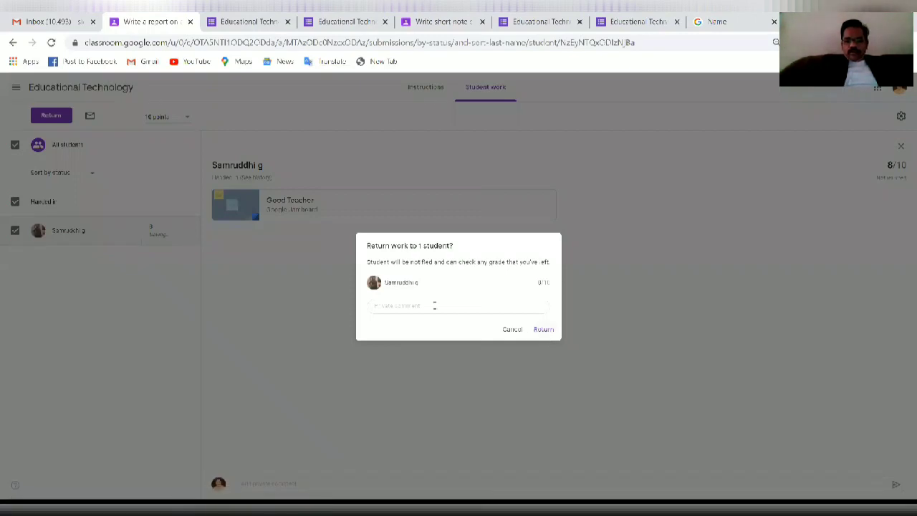
{"action": "left_click", "coordinate": [439, 307]}
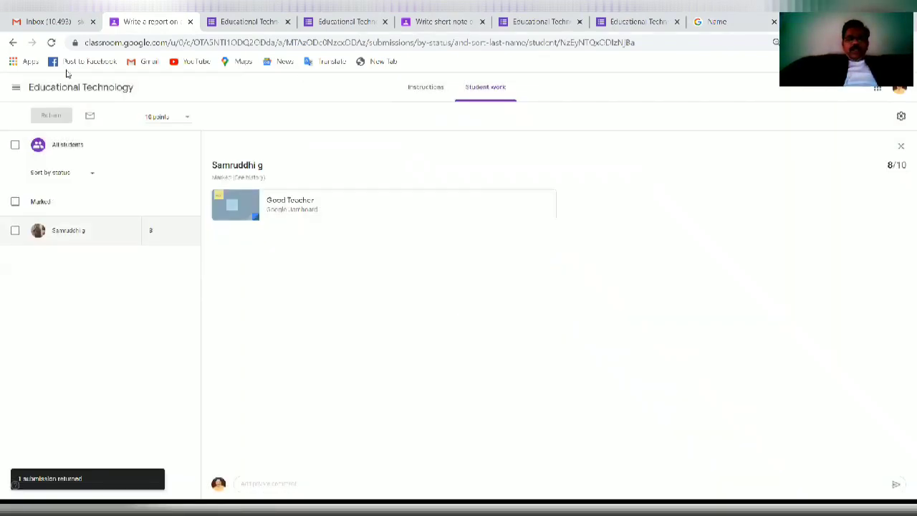
Review the marks overview and the Classwork, People and Stream pages of the Educational Technology class.
{"action": "left_click", "coordinate": [60, 90]}
{"action": "left_click", "coordinate": [521, 89]}
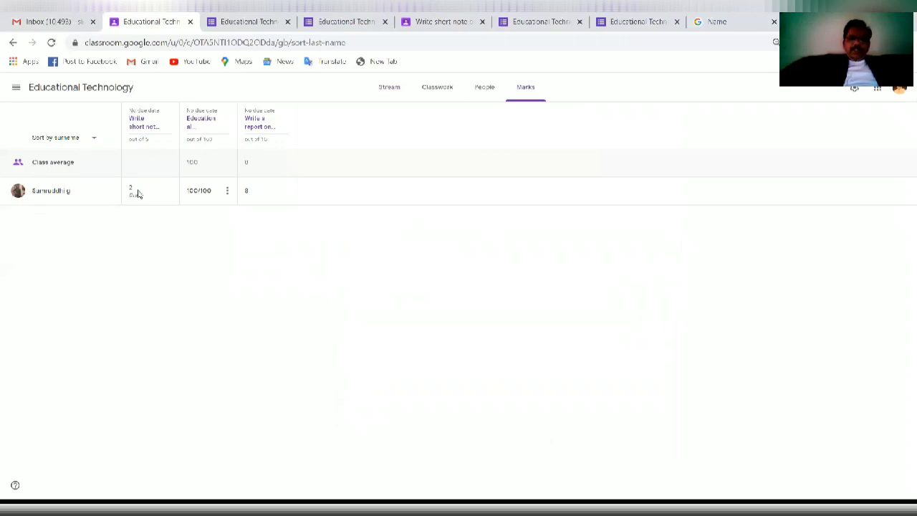
{"action": "left_click", "coordinate": [391, 91]}
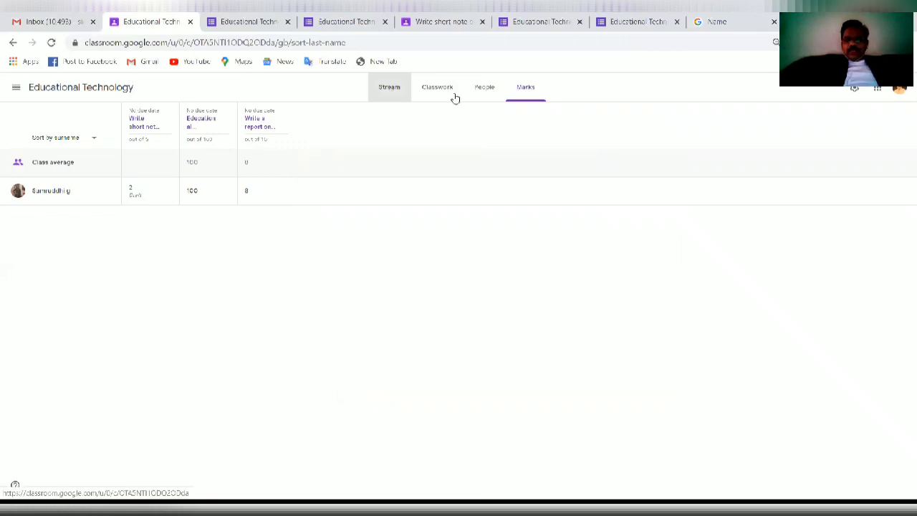
{"action": "left_click", "coordinate": [479, 89]}
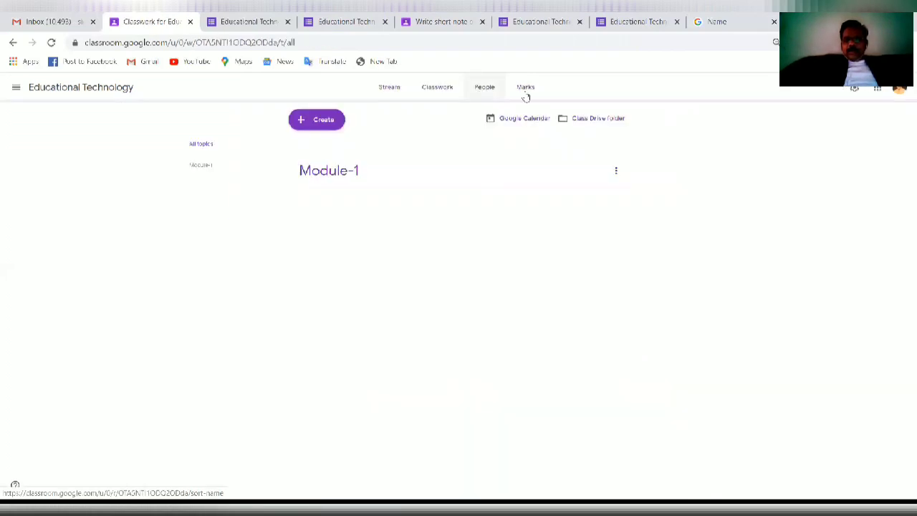
{"action": "left_click", "coordinate": [444, 88]}
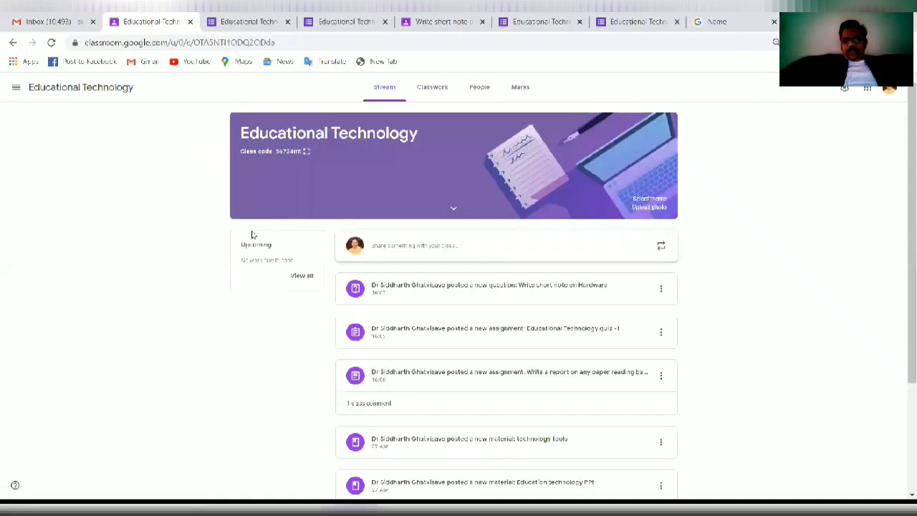
{"action": "scroll", "coordinate": [361, 215], "scroll_direction": "down", "scroll_amount": 2}
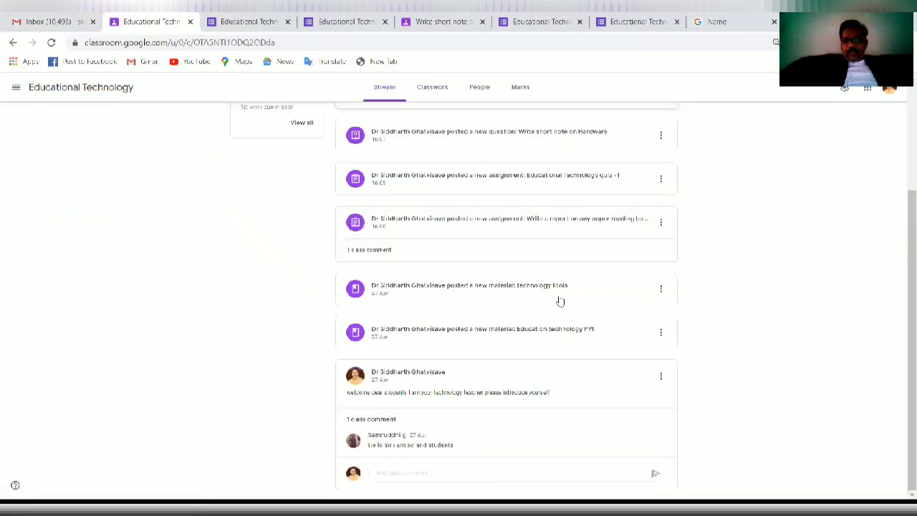
{"action": "scroll", "coordinate": [732, 238], "scroll_direction": "up", "scroll_amount": 2}
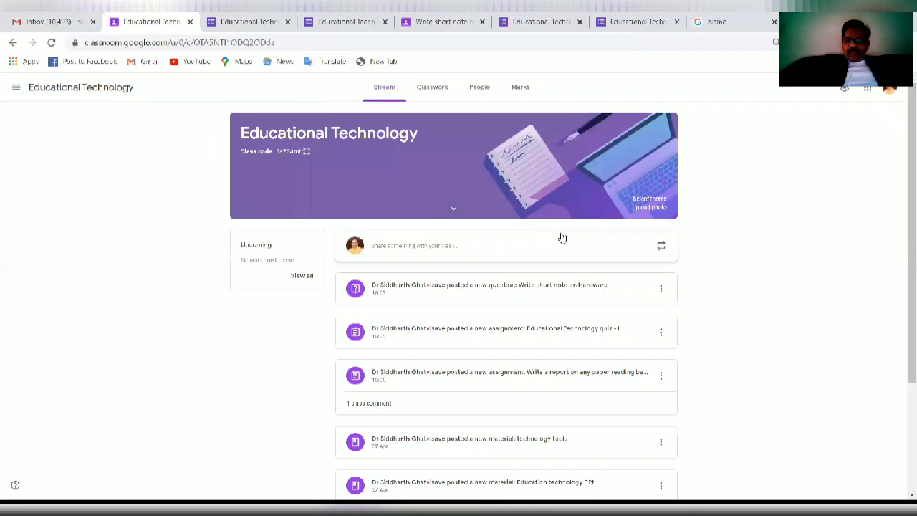
{"action": "left_click", "coordinate": [437, 90]}
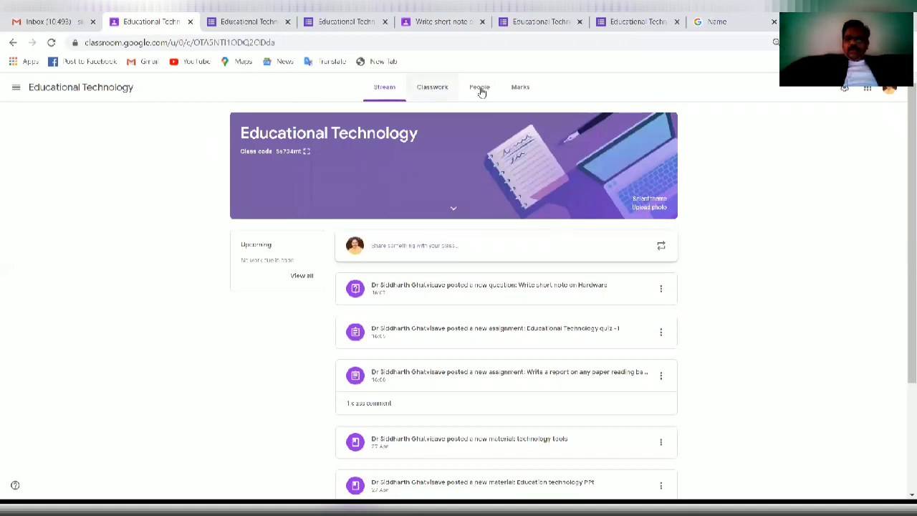
{"action": "left_click", "coordinate": [523, 89]}
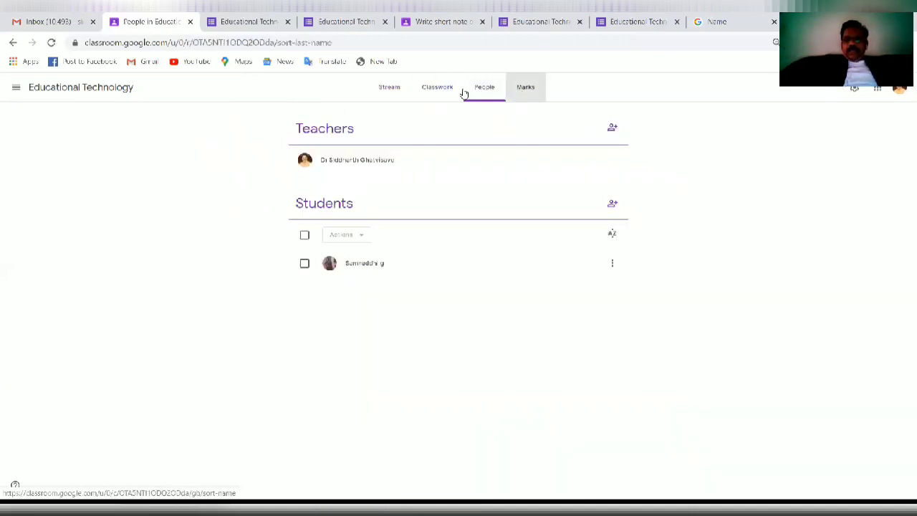
{"action": "left_click", "coordinate": [437, 88]}
{"action": "left_click", "coordinate": [389, 89]}
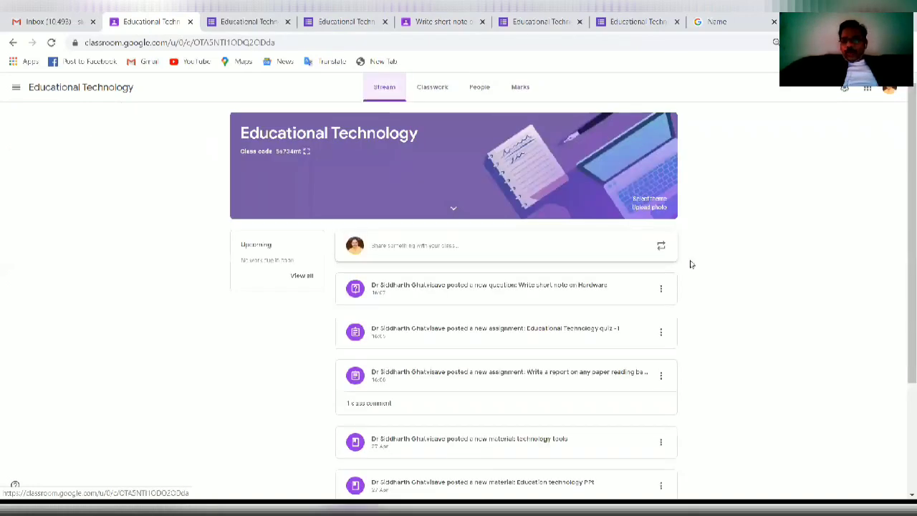
{"action": "scroll", "coordinate": [669, 262], "scroll_direction": "down", "scroll_amount": 2}
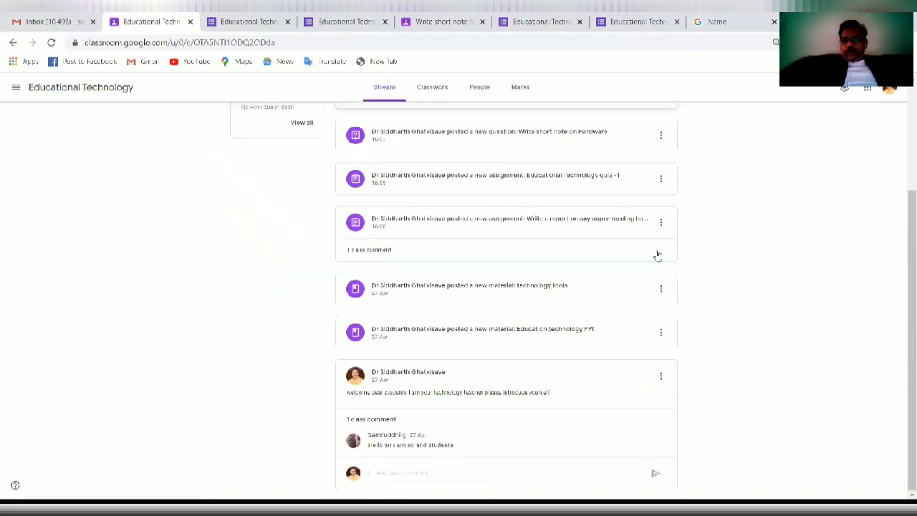
{"action": "scroll", "coordinate": [657, 256], "scroll_direction": "up", "scroll_amount": 2}
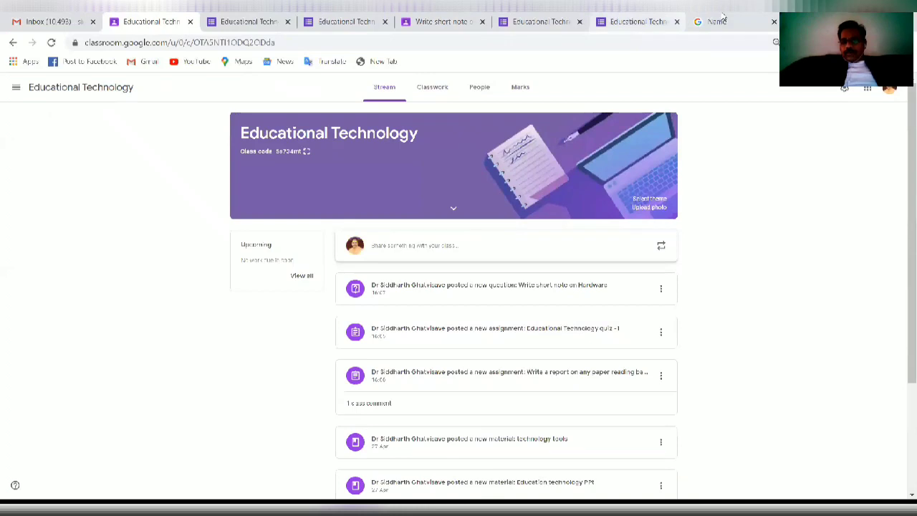